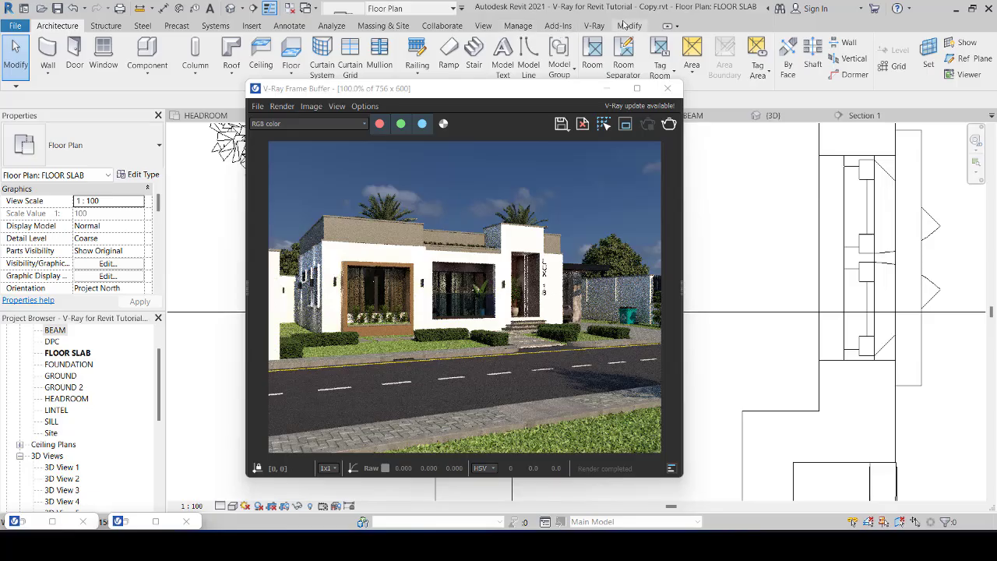
Step: Switch V-Ray from interactive to production rendering, and minimize the frame buffer window
{"action": "left_click", "coordinate": [595, 26]}
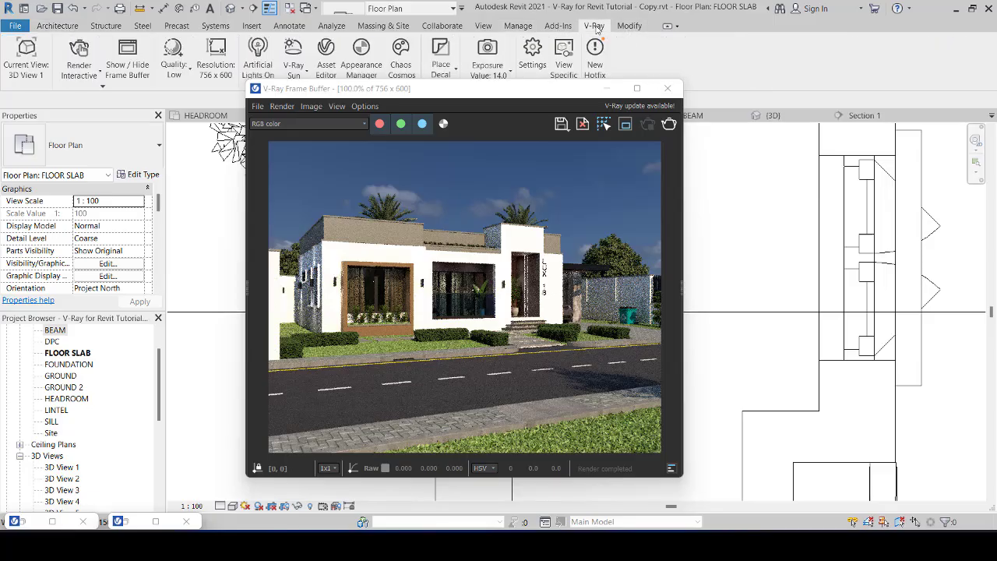
{"action": "left_click", "coordinate": [90, 72]}
{"action": "left_click", "coordinate": [66, 94]}
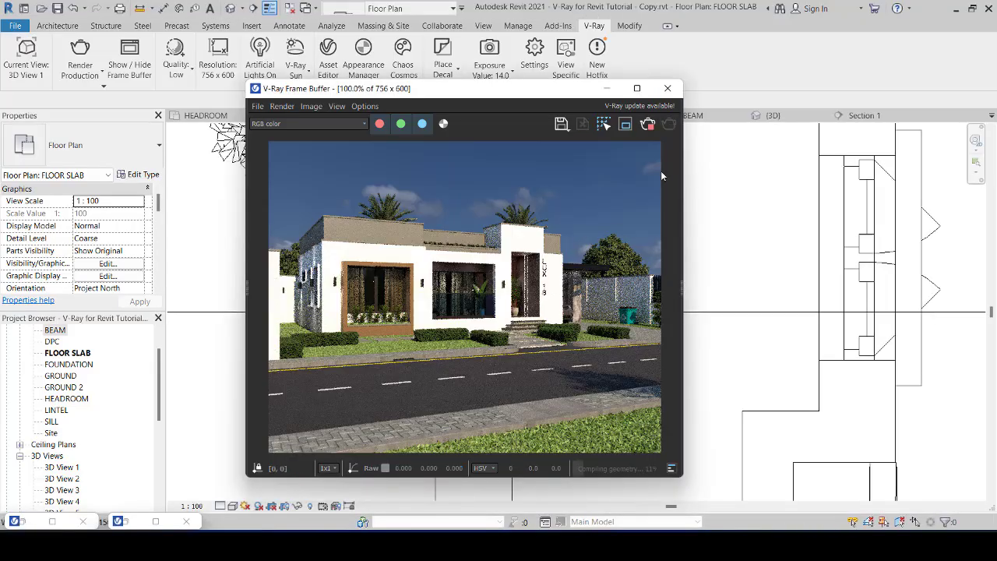
{"action": "left_click", "coordinate": [607, 88]}
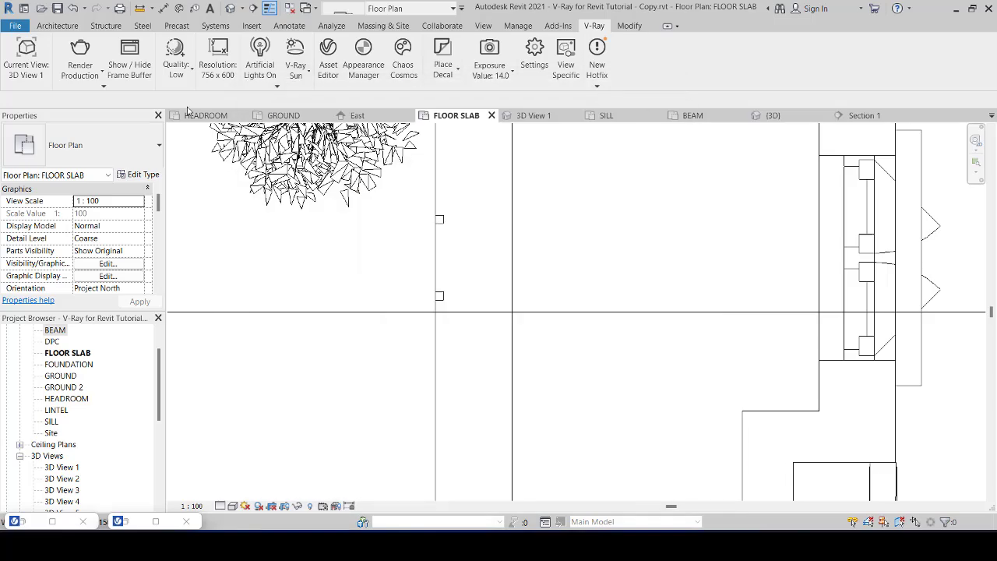
Step: Set the V-Ray render quality to Medium+ and the output resolution to 1920 pixels wide at 300 DPI
{"action": "left_click", "coordinate": [177, 74]}
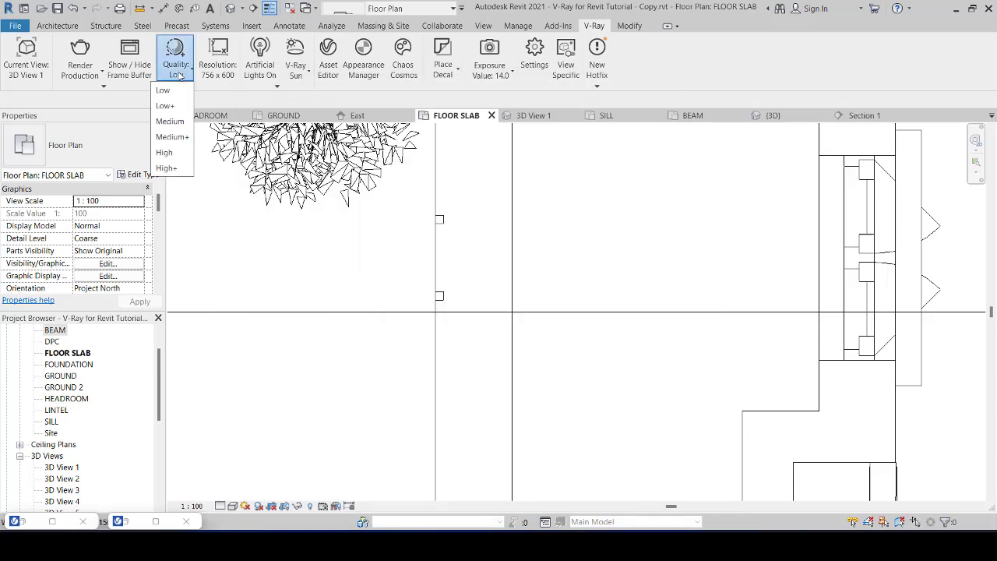
{"action": "left_click", "coordinate": [173, 137]}
{"action": "left_click", "coordinate": [221, 75]}
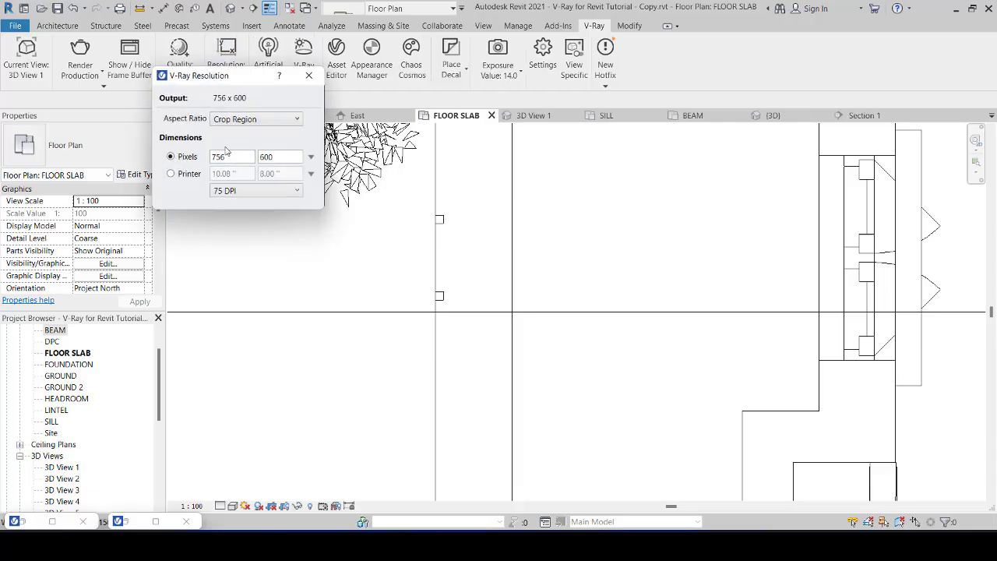
{"action": "double_click", "coordinate": [232, 156]}
{"action": "type", "text": "1920"}
{"action": "key", "text": "Tab"}
{"action": "left_click", "coordinate": [270, 190]}
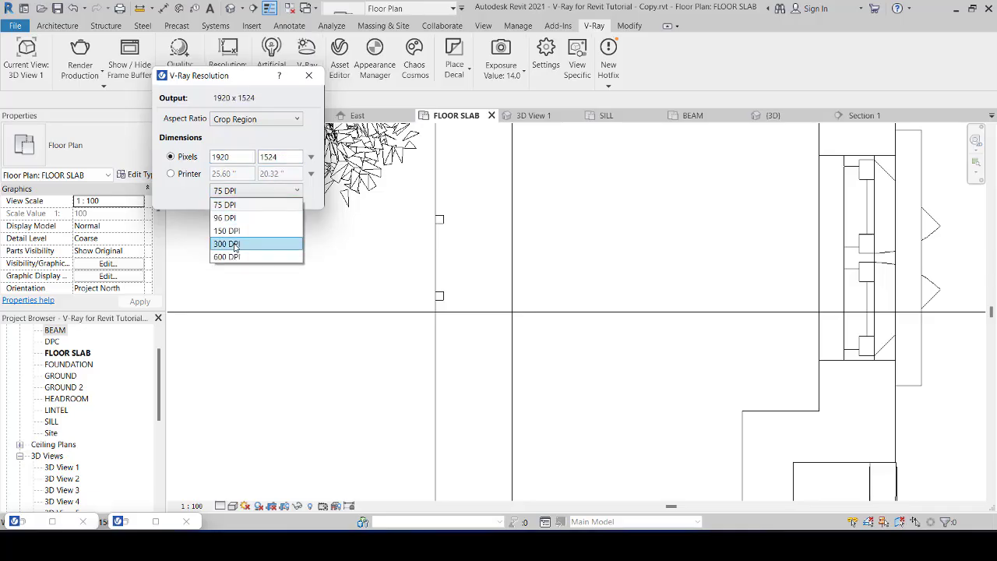
{"action": "left_click", "coordinate": [237, 244]}
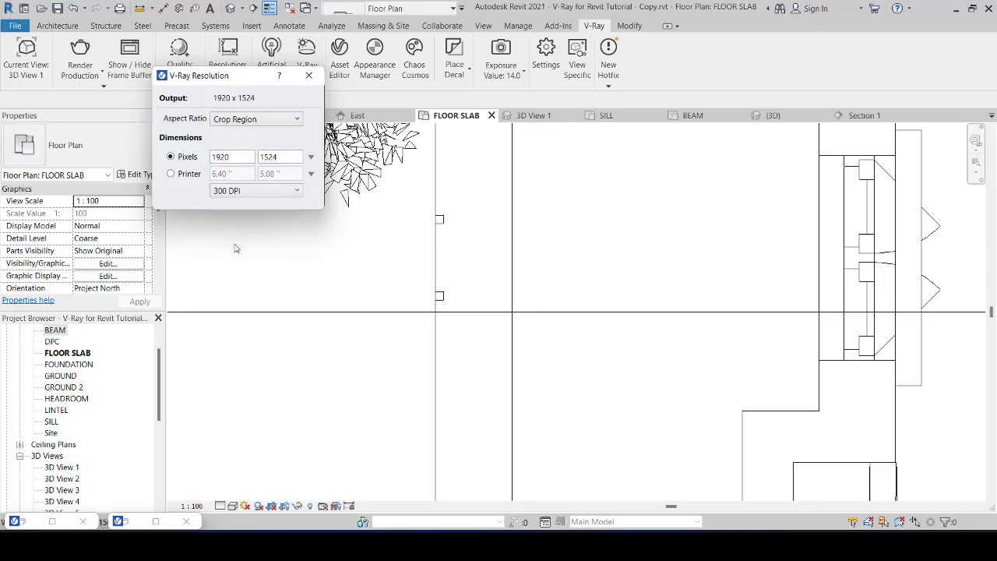
{"action": "left_click", "coordinate": [310, 76]}
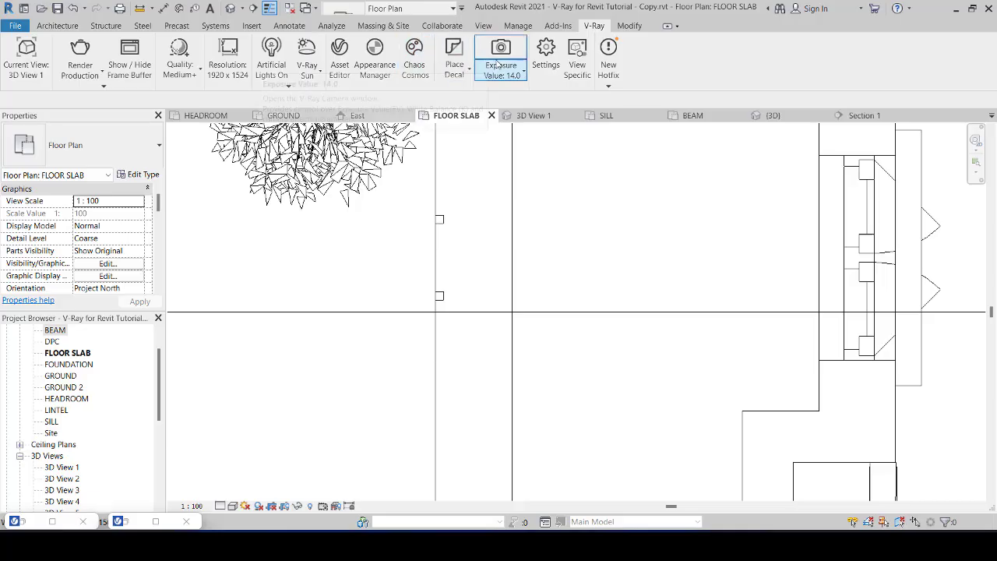
Step: Set the V-Ray render engine to CUDA and exclude the NVIDIA GeForce MX330 from its render devices
{"action": "left_click", "coordinate": [547, 56]}
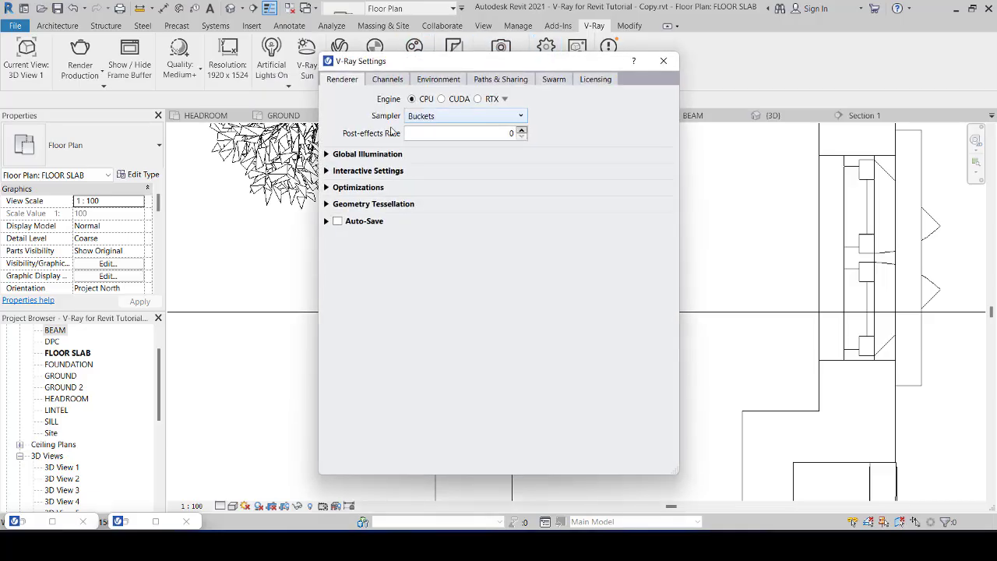
{"action": "left_click", "coordinate": [327, 154]}
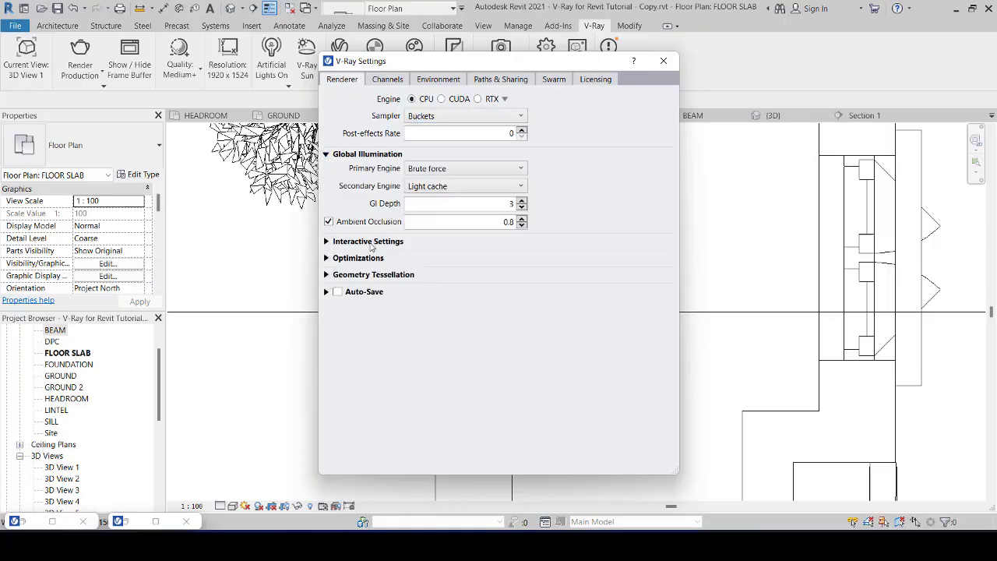
{"action": "left_click", "coordinate": [442, 99]}
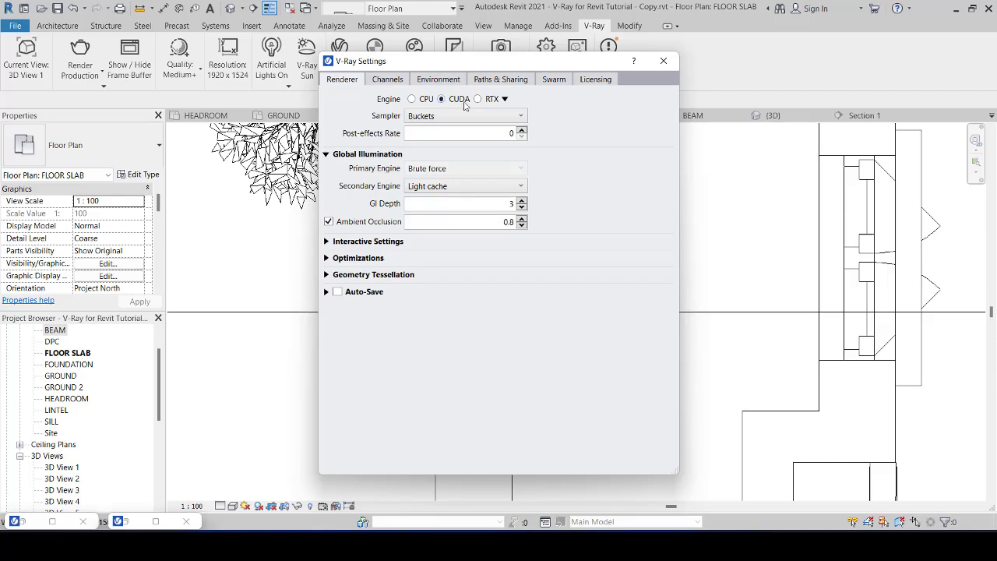
{"action": "left_click", "coordinate": [504, 99]}
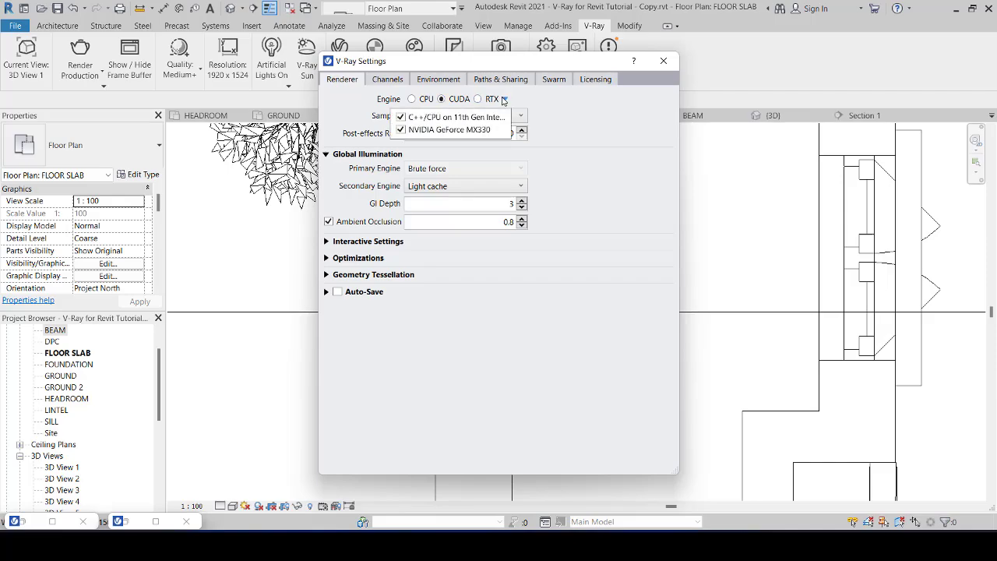
{"action": "left_click", "coordinate": [402, 130]}
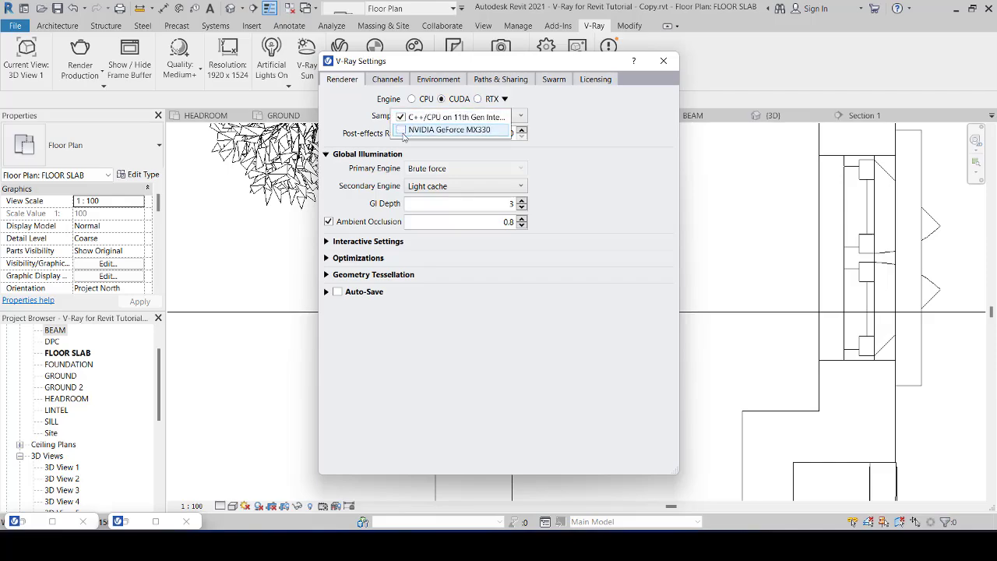
{"action": "left_click", "coordinate": [556, 111]}
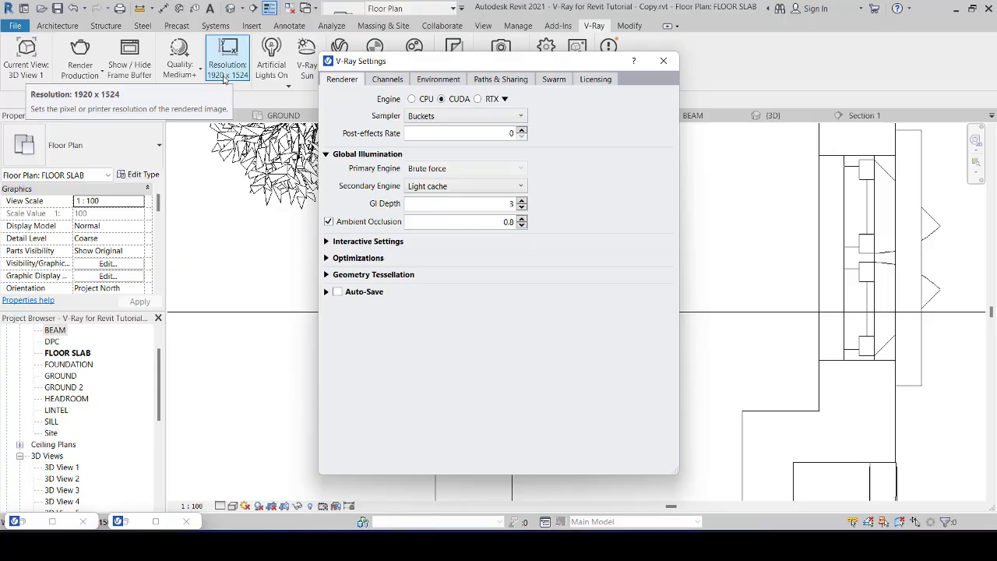
Step: Set the render engine to CPU and review the sampler, interactive, optimization and geometry tessellation settings
{"action": "left_click", "coordinate": [456, 119]}
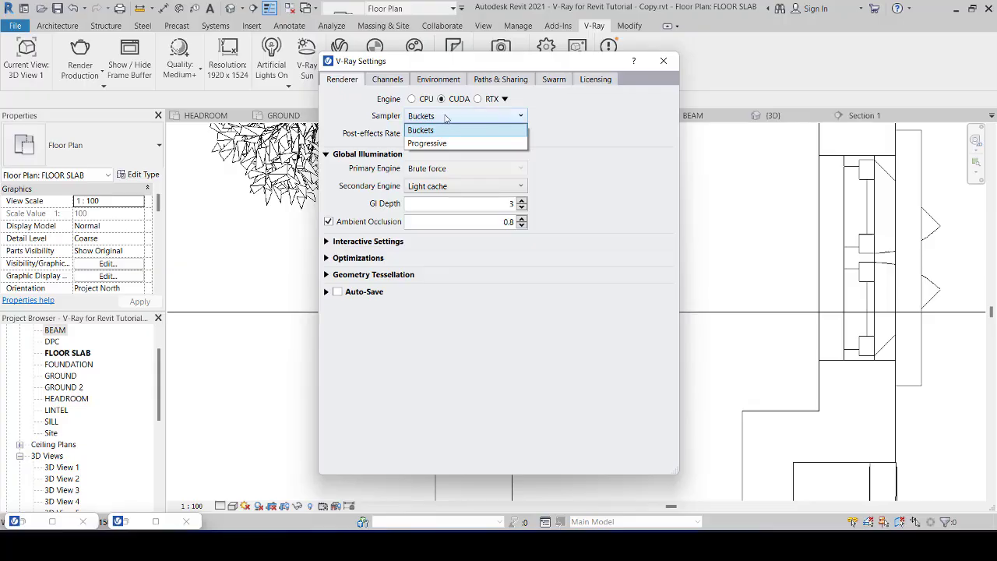
{"action": "left_click", "coordinate": [445, 117]}
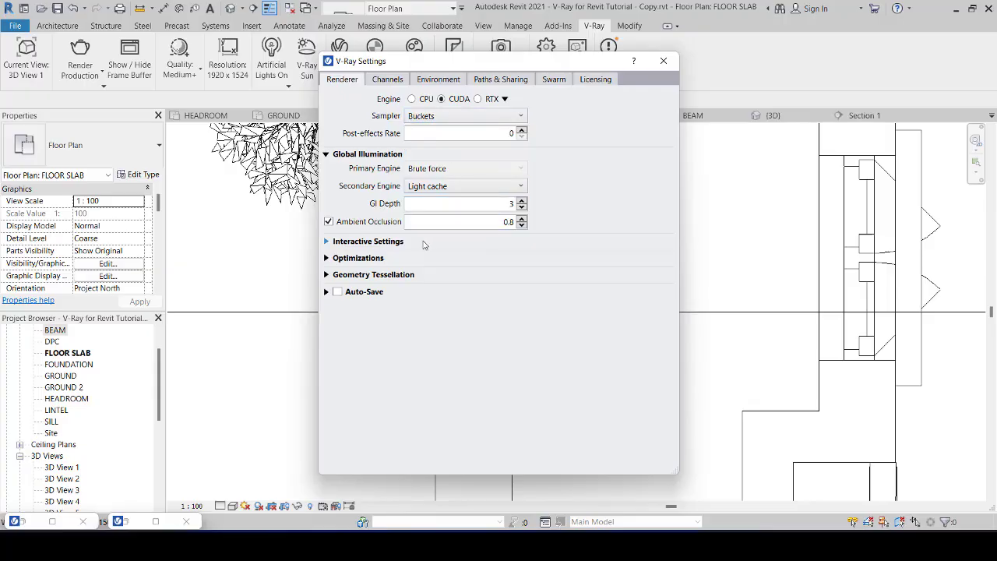
{"action": "left_click", "coordinate": [327, 243]}
{"action": "left_click", "coordinate": [328, 243]}
{"action": "left_click", "coordinate": [326, 259]}
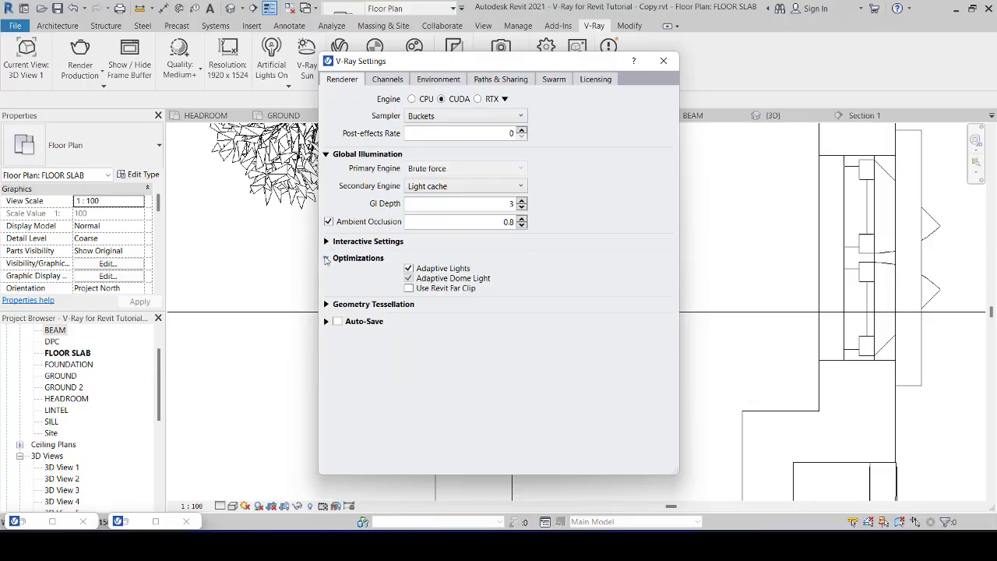
{"action": "left_click", "coordinate": [412, 99]}
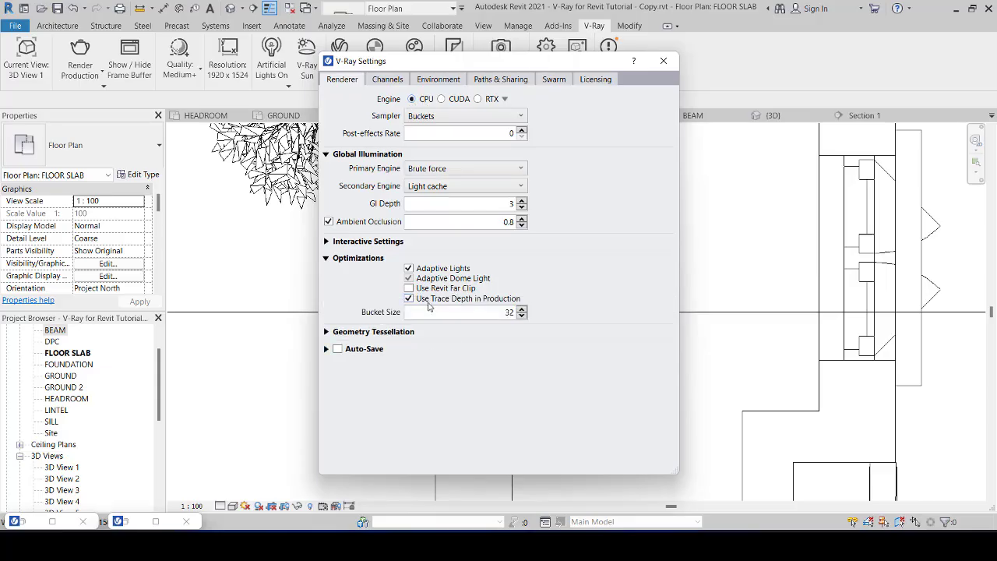
{"action": "left_click", "coordinate": [327, 258]}
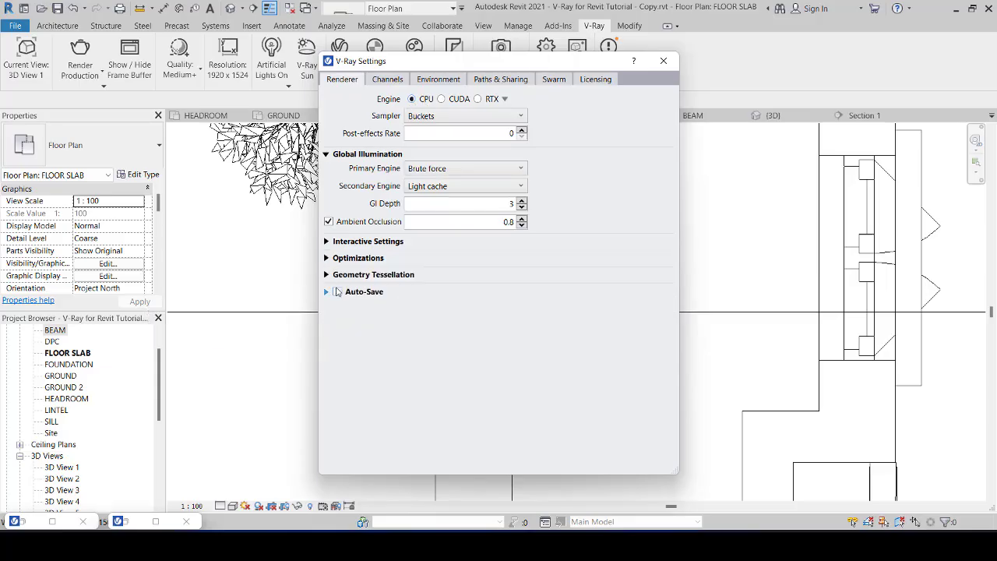
{"action": "left_click", "coordinate": [326, 274]}
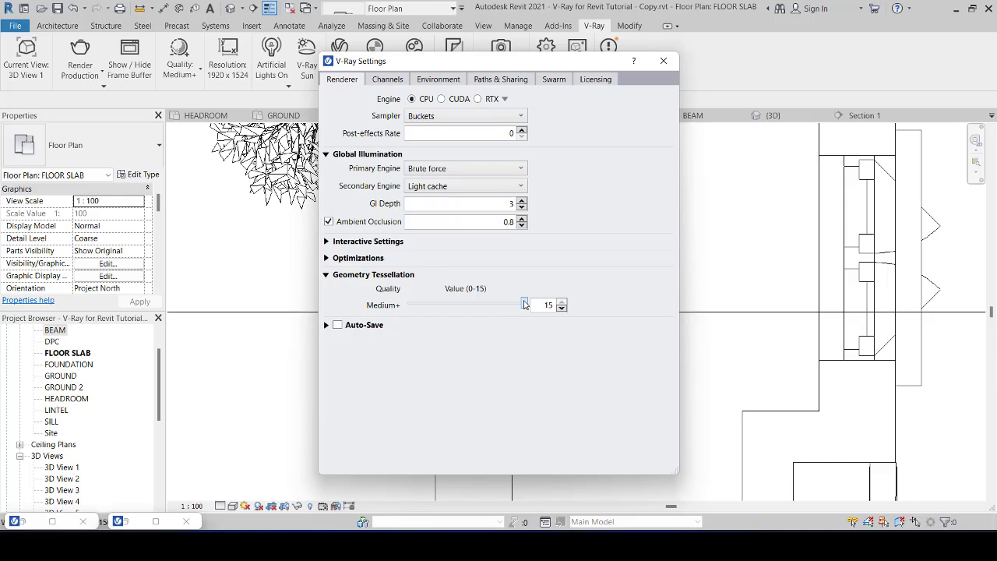
{"action": "left_click", "coordinate": [327, 275]}
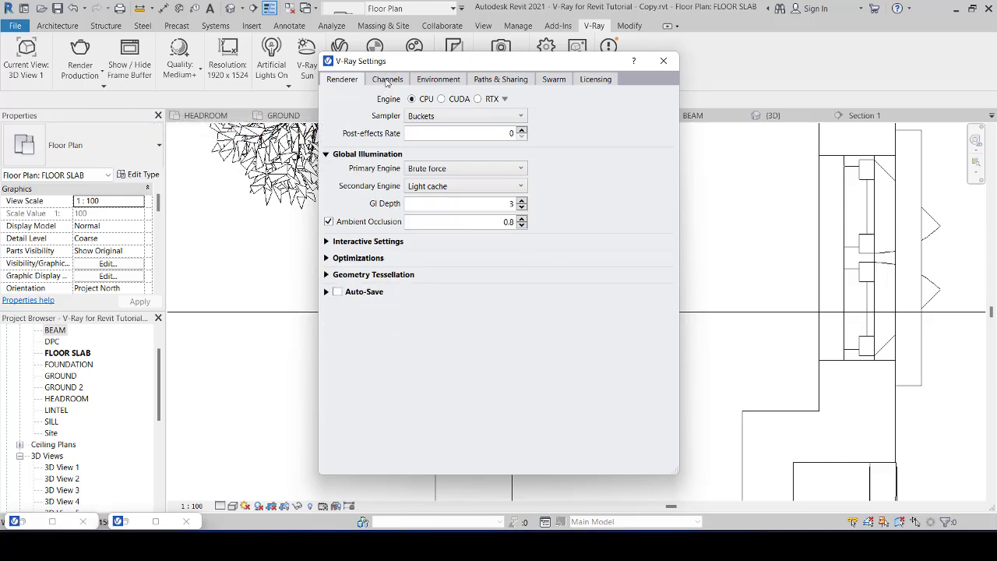
Step: Enable the Additional, Utility and Masking render channels, and turn on the Denoiser and Light Mix
{"action": "left_click", "coordinate": [387, 80]}
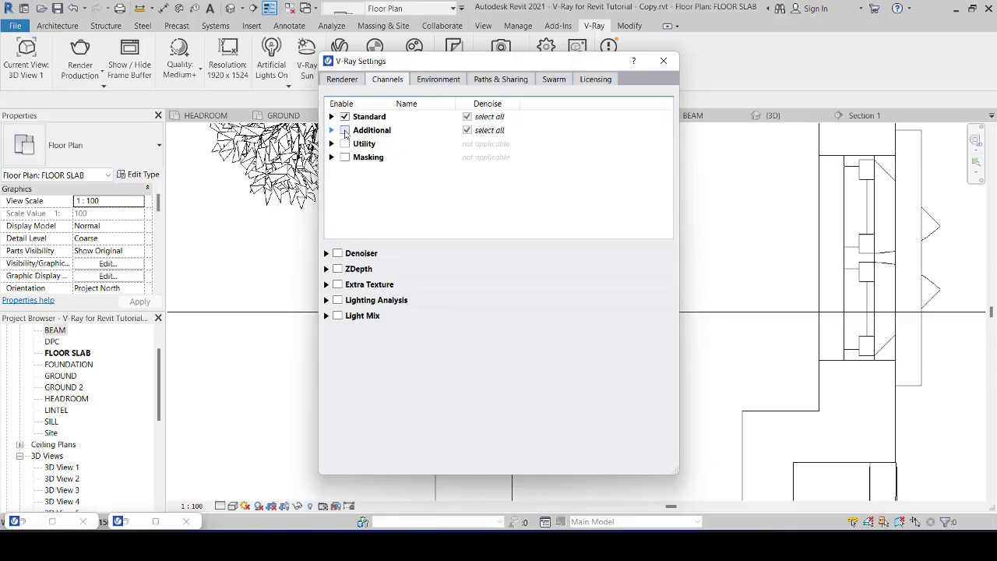
{"action": "left_click", "coordinate": [346, 131]}
{"action": "left_click", "coordinate": [345, 144]}
{"action": "left_click", "coordinate": [345, 157]}
{"action": "left_click", "coordinate": [337, 253]}
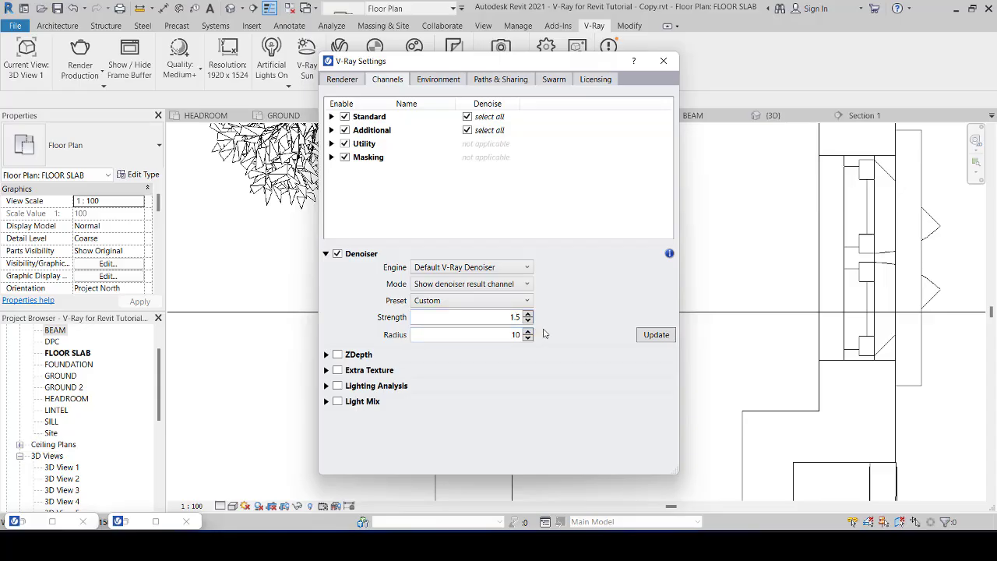
{"action": "left_click", "coordinate": [337, 402]}
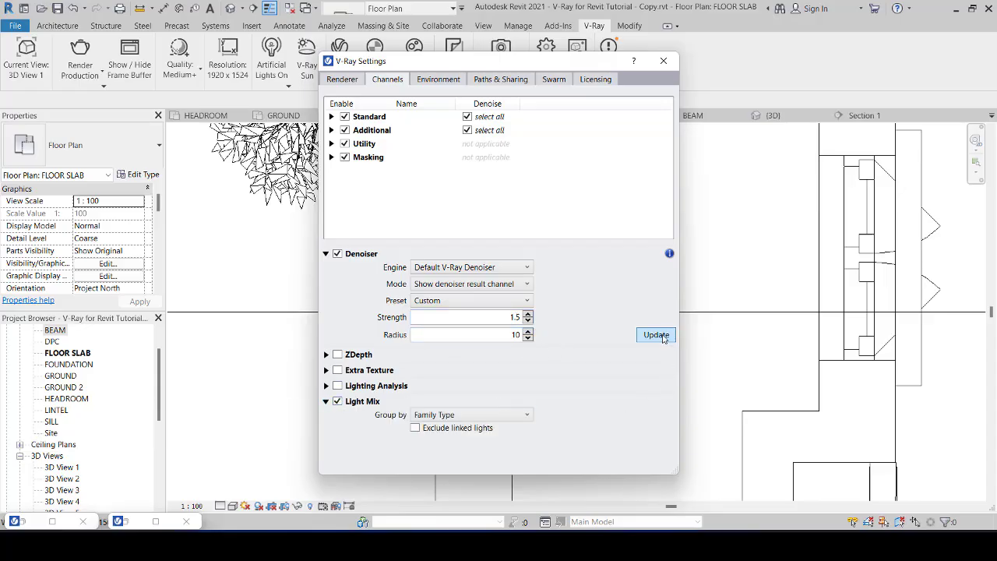
Step: Enable V-Ray Swarm with a higher compute resources goal, and close the V-Ray settings
{"action": "left_click", "coordinate": [554, 81]}
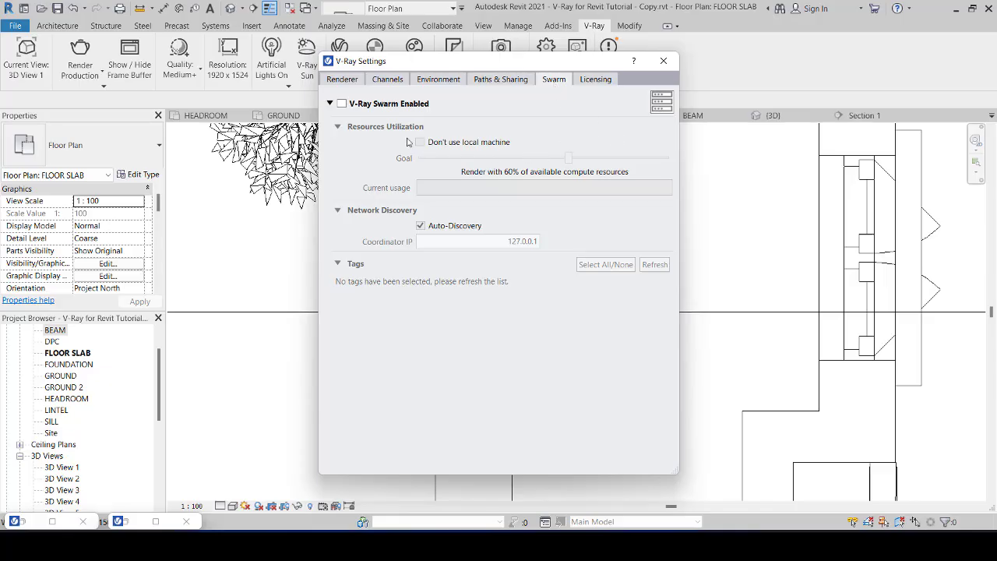
{"action": "left_click", "coordinate": [342, 103]}
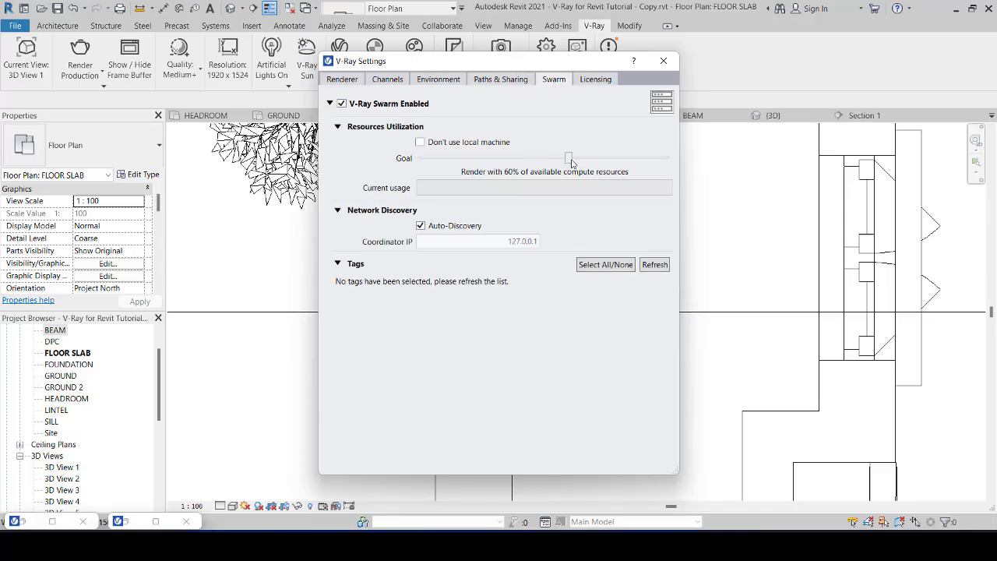
{"action": "left_click_drag", "start_coordinate": [574, 160], "coordinate": [644, 166]}
{"action": "left_click", "coordinate": [350, 79]}
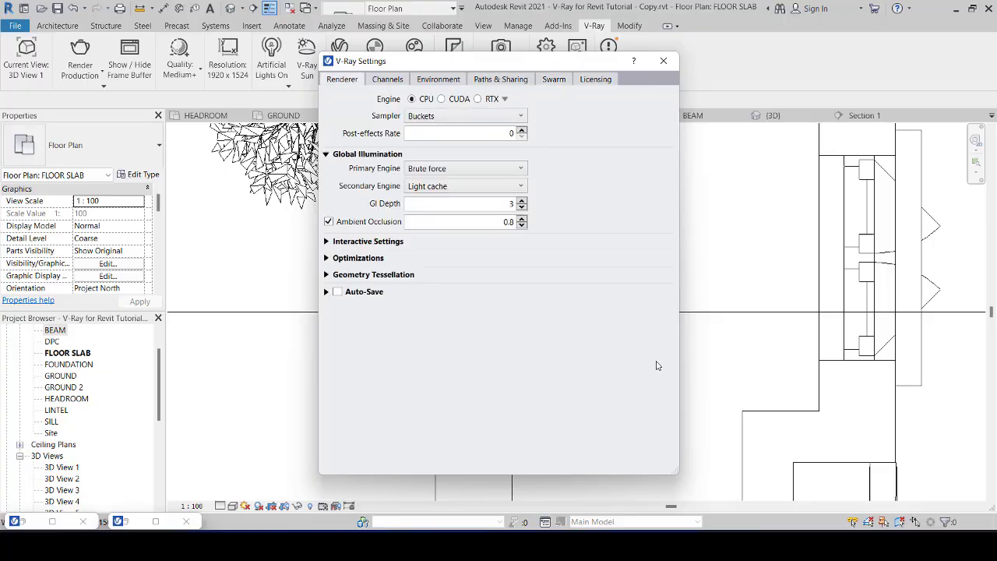
{"action": "left_click", "coordinate": [670, 64]}
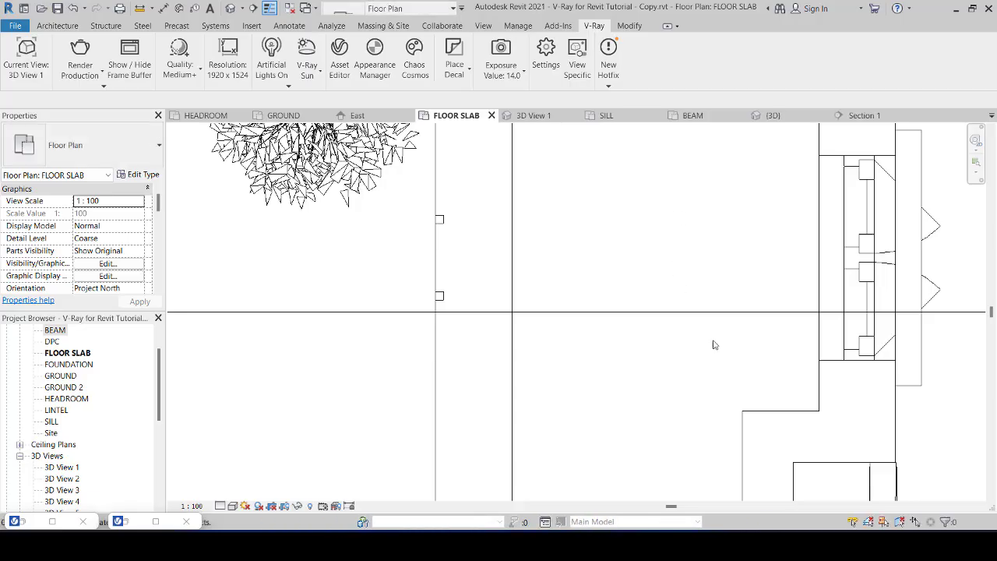
Step: Bring back the V-Ray Frame Buffer and start rendering 3D View 1 with the configured settings
{"action": "mouse_move", "coordinate": [740, 545]}
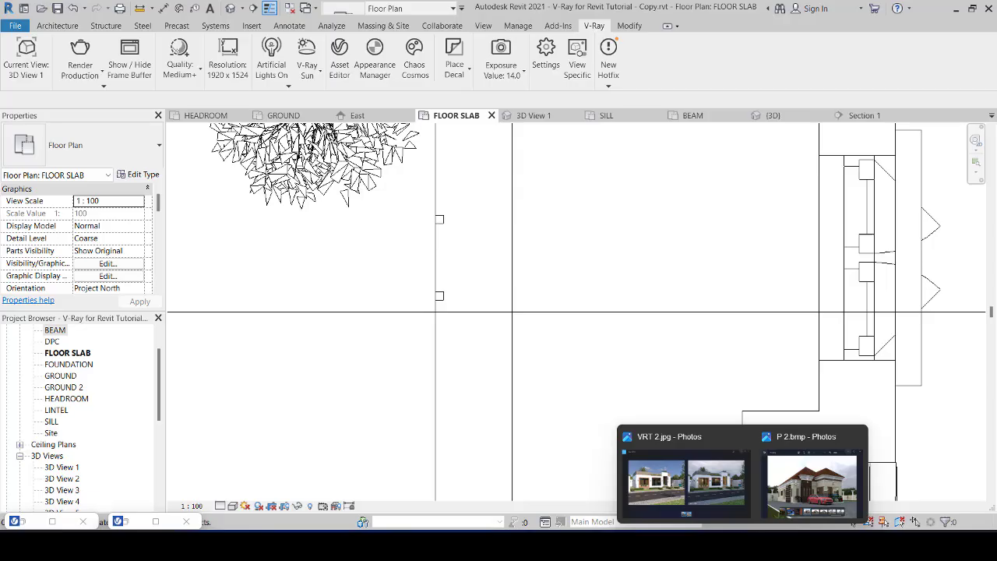
{"action": "mouse_move", "coordinate": [772, 545]}
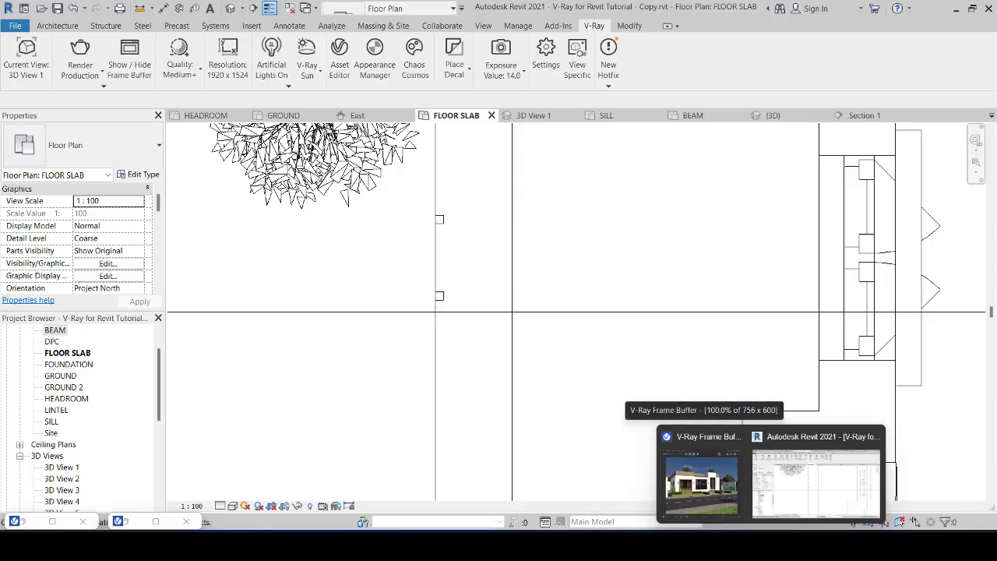
{"action": "left_click", "coordinate": [715, 491]}
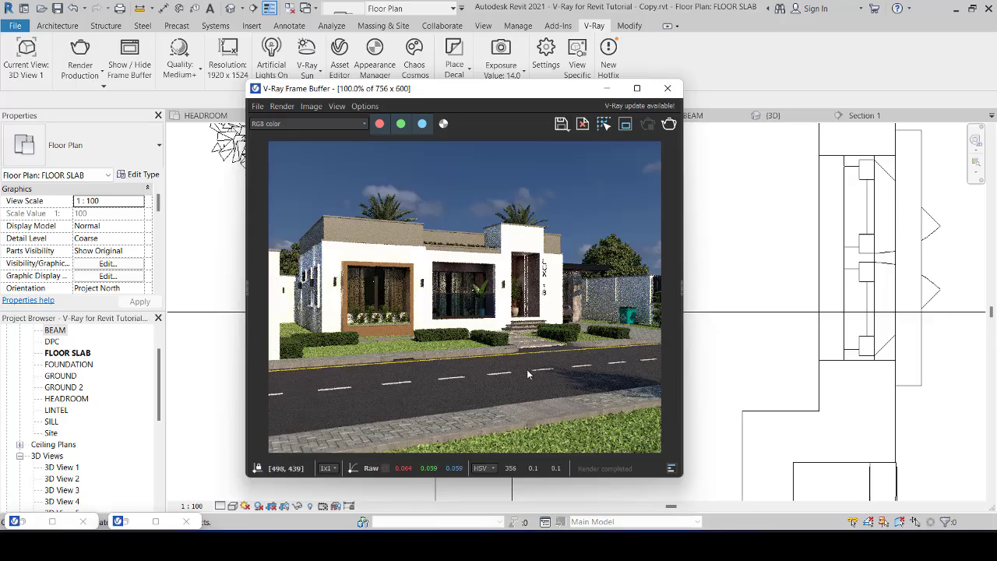
{"action": "left_click", "coordinate": [670, 125]}
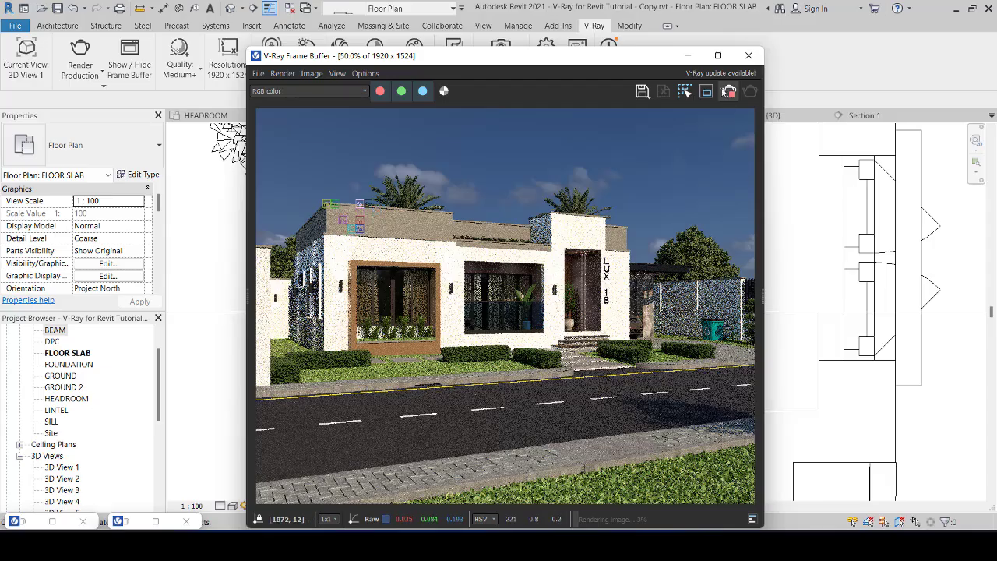
Step: Stop the running render, put away the frame buffer, and open the recent model V-Ray for Revit Tutorial
{"action": "left_click", "coordinate": [728, 91]}
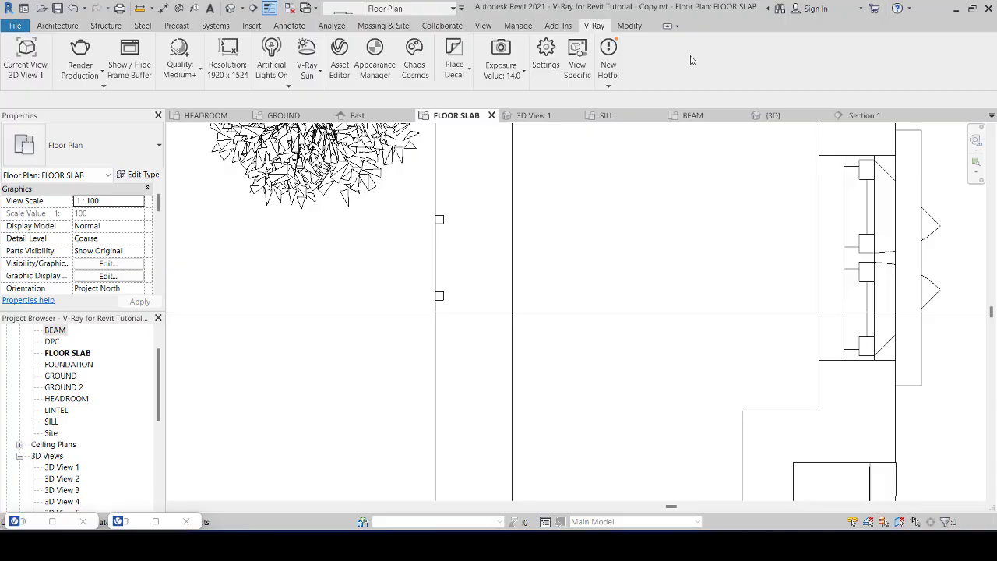
{"action": "left_click", "coordinate": [689, 56]}
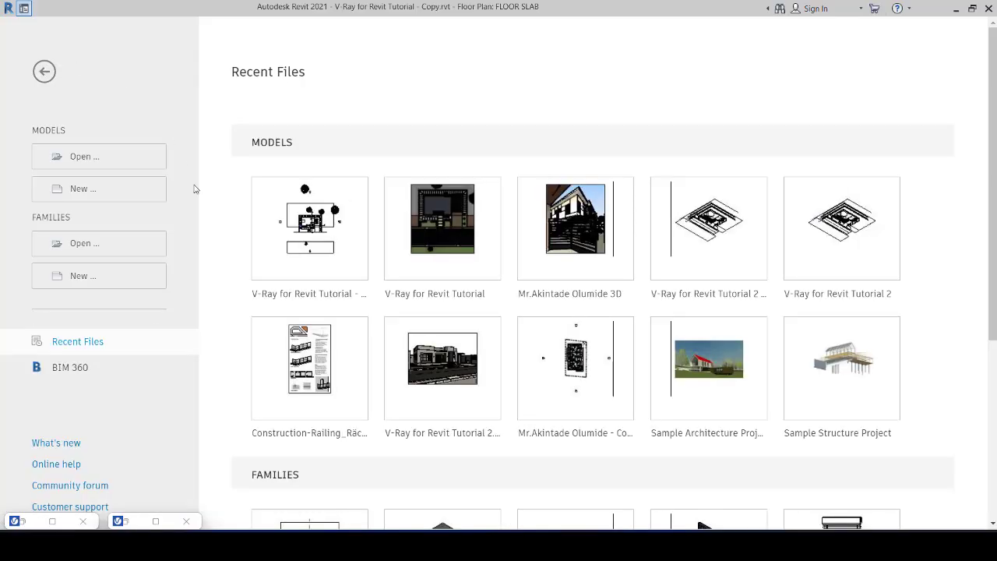
{"action": "left_click", "coordinate": [446, 299]}
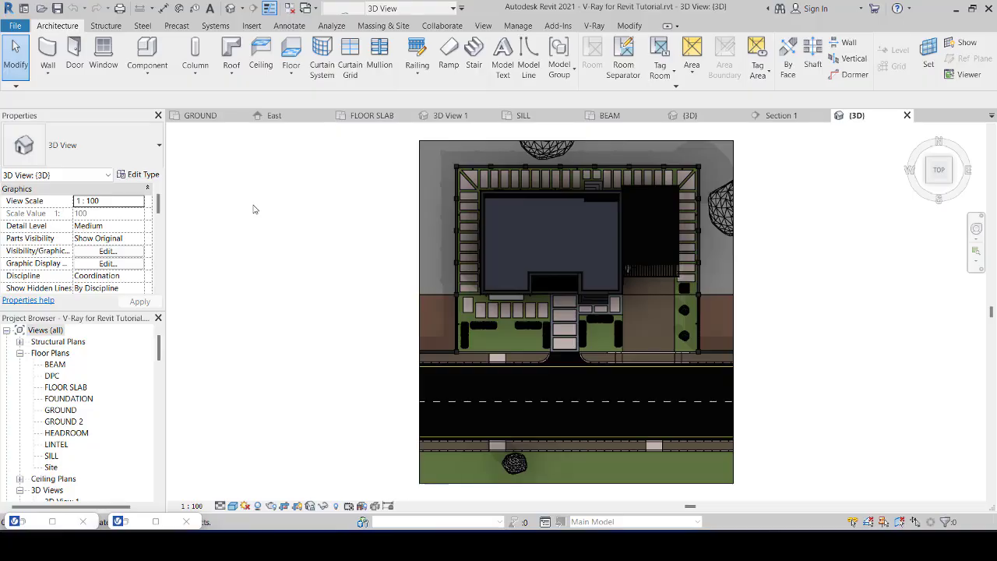
Step: Examine the parameters, curl and material of the Fur geometry in the tutorial model's V-Ray Asset Editor, and close the editor
{"action": "left_click", "coordinate": [594, 25]}
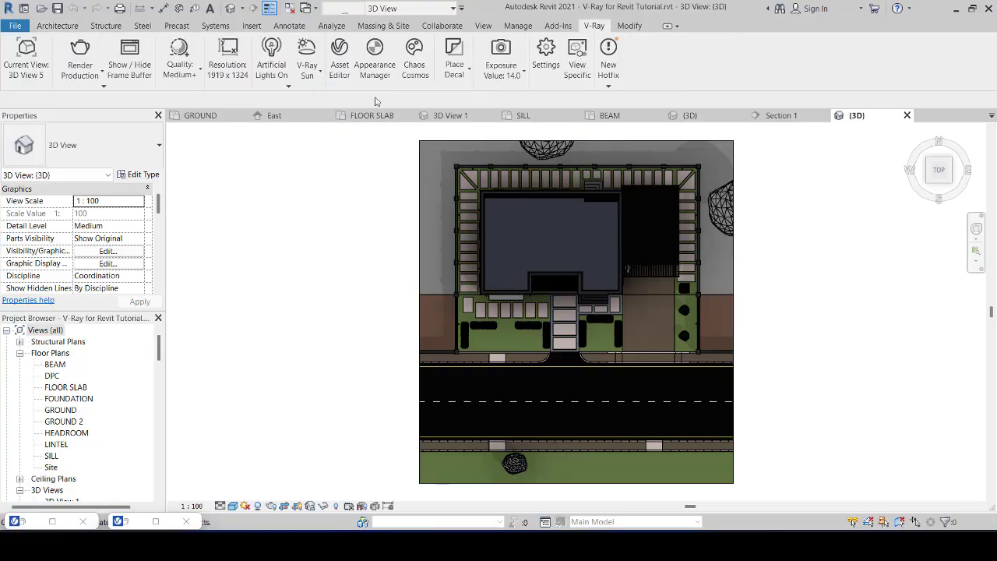
{"action": "left_click", "coordinate": [341, 53]}
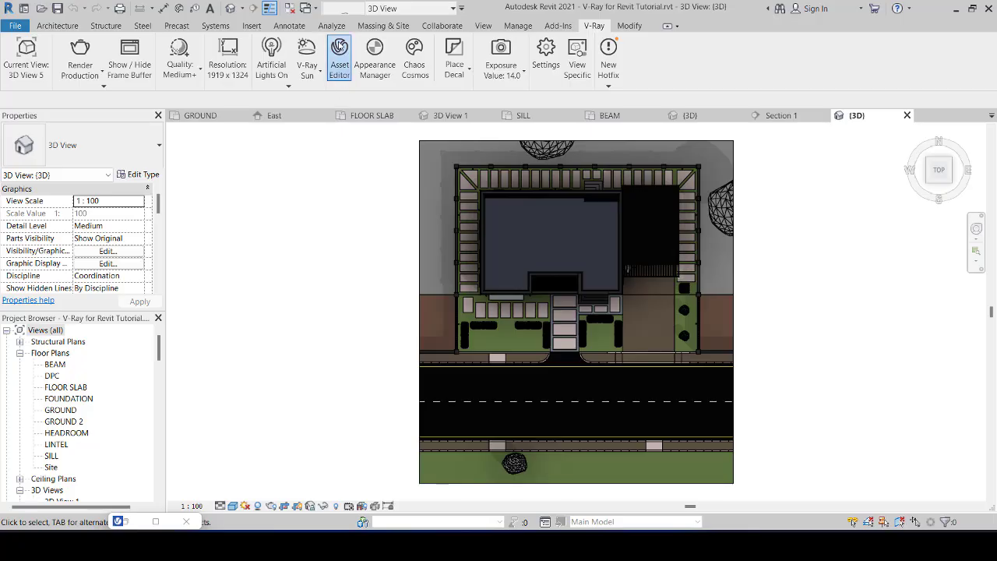
{"action": "left_click", "coordinate": [340, 48]}
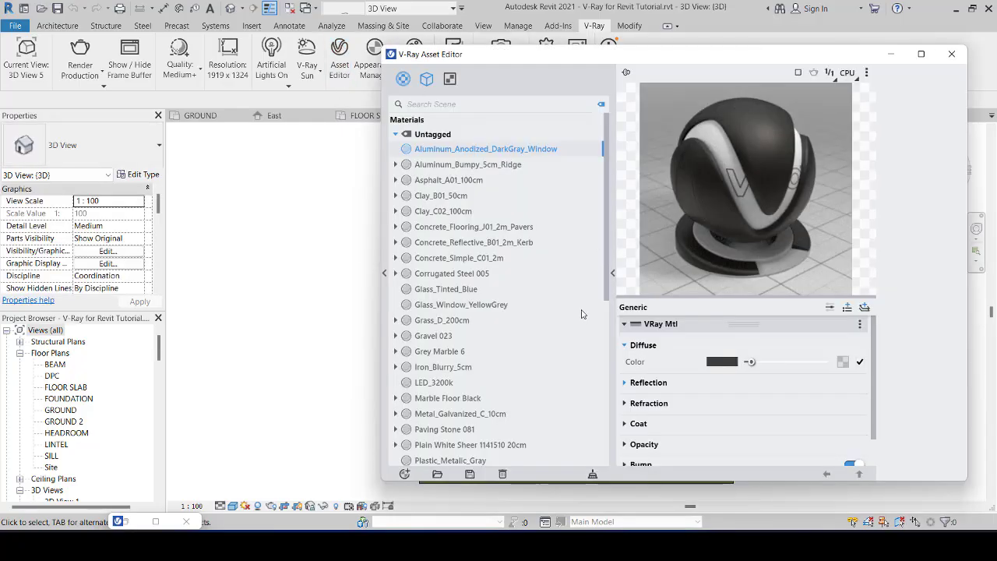
{"action": "scroll", "coordinate": [582, 314], "scroll_direction": "down", "scroll_amount": 7}
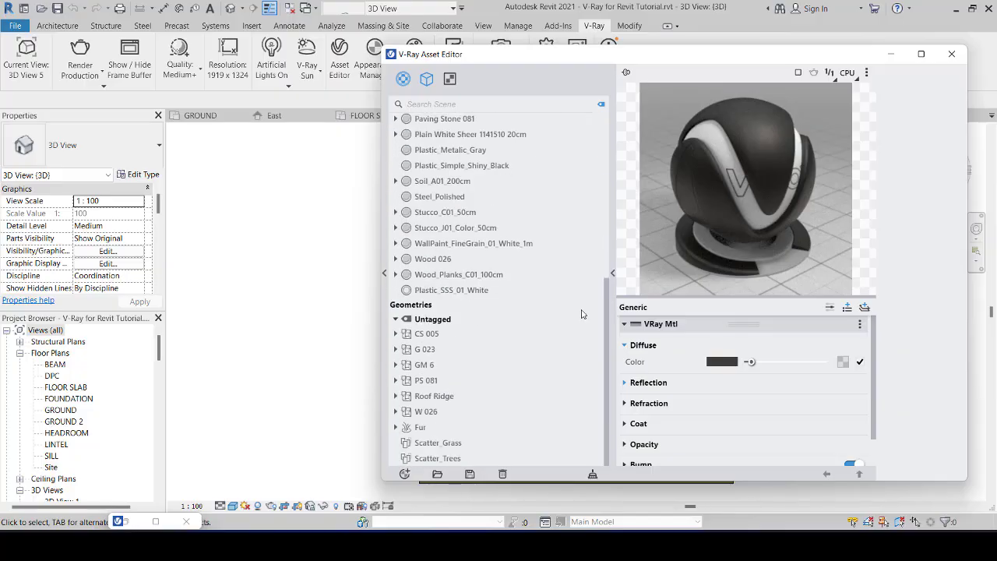
{"action": "left_click", "coordinate": [419, 428]}
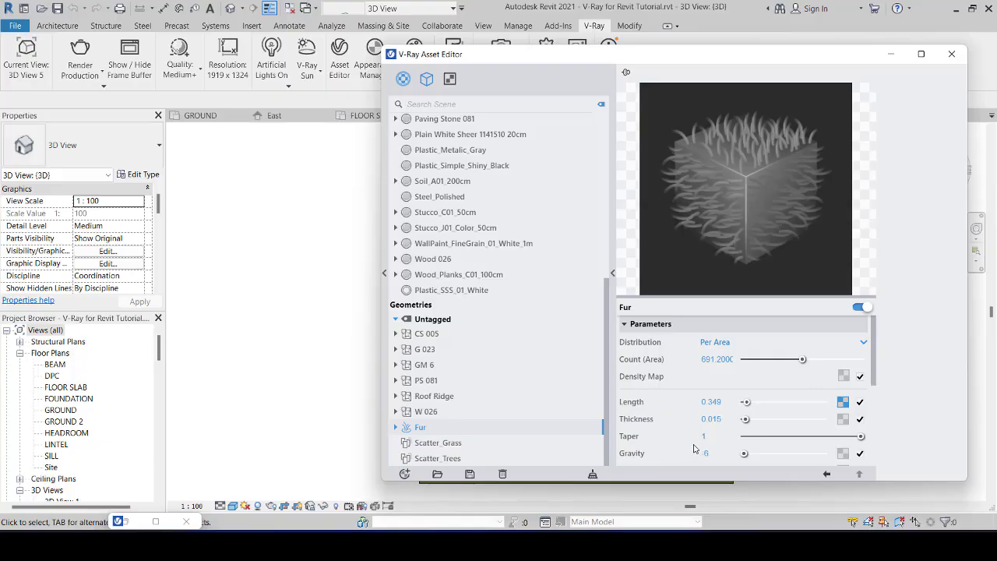
{"action": "scroll", "coordinate": [696, 448], "scroll_direction": "down", "scroll_amount": 3}
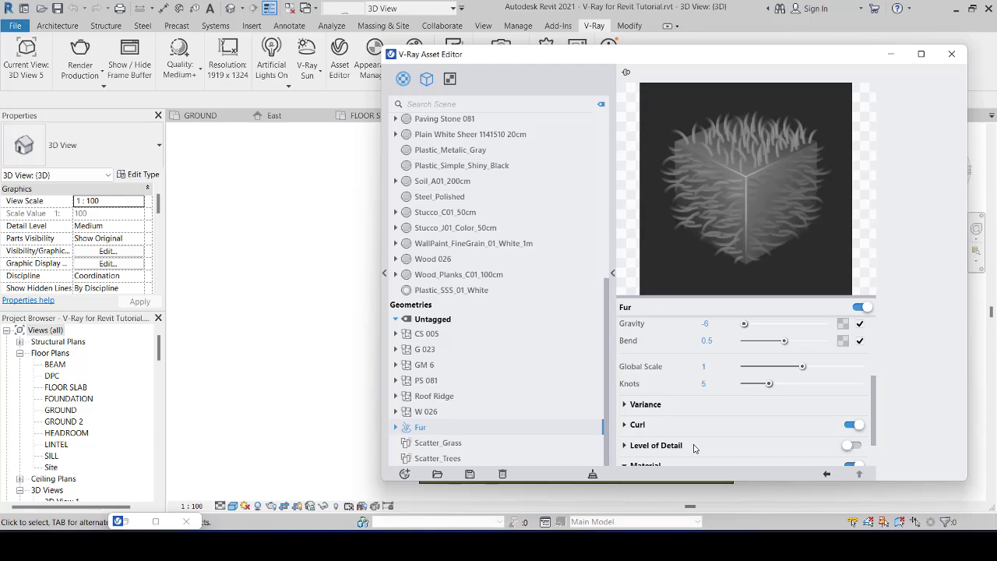
{"action": "left_click", "coordinate": [624, 425]}
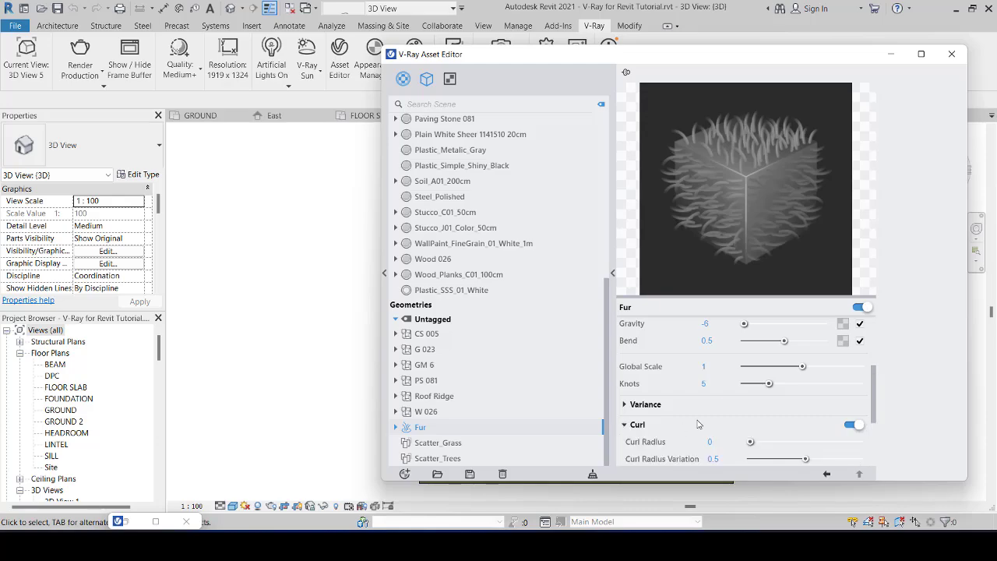
{"action": "scroll", "coordinate": [698, 424], "scroll_direction": "down", "scroll_amount": 3}
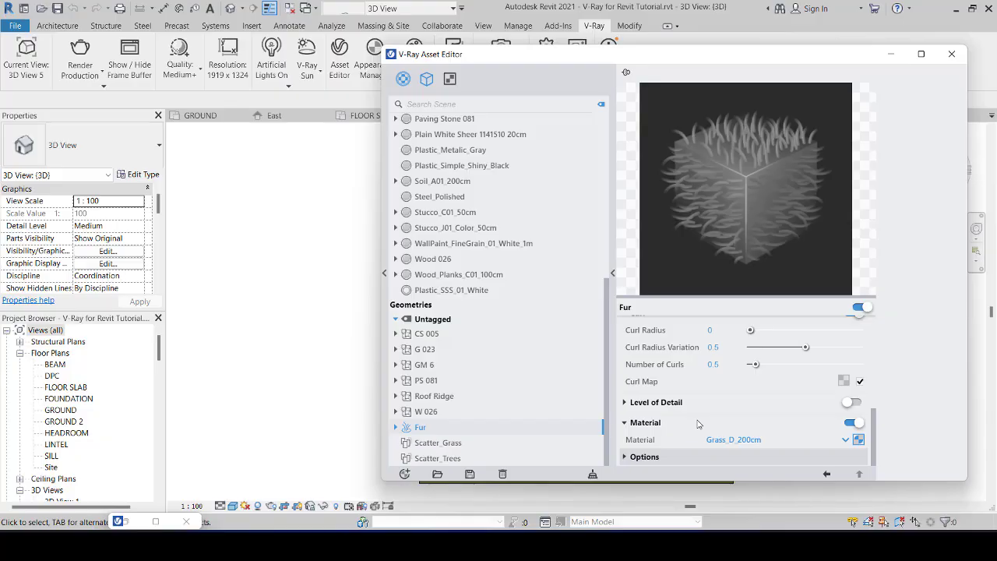
{"action": "left_click", "coordinate": [952, 54]}
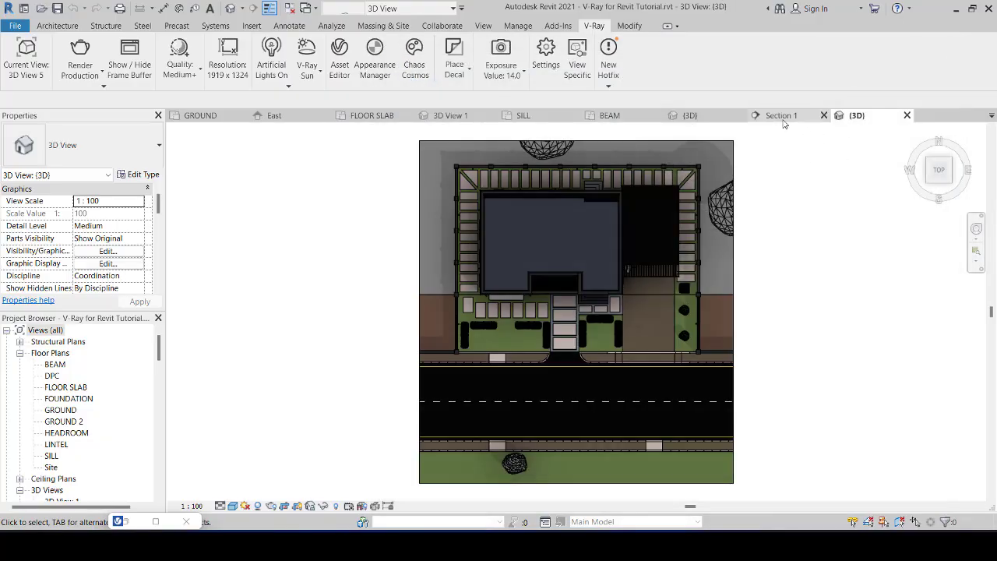
Step: From 3D View 1, open the V-Ray Asset Editor and change the Count (Area) of the Fur_Grass geometry
{"action": "left_click", "coordinate": [452, 115]}
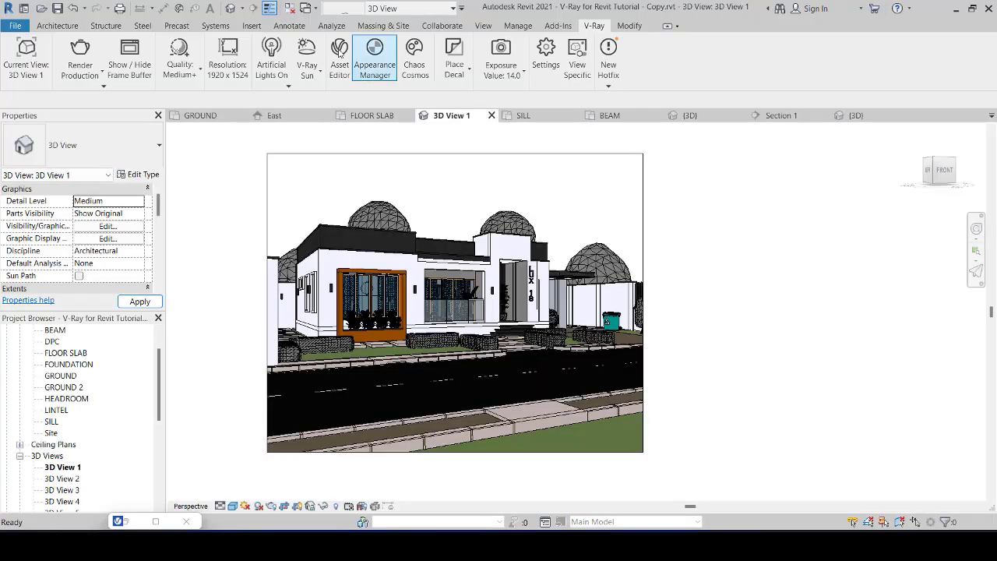
{"action": "left_click", "coordinate": [340, 56]}
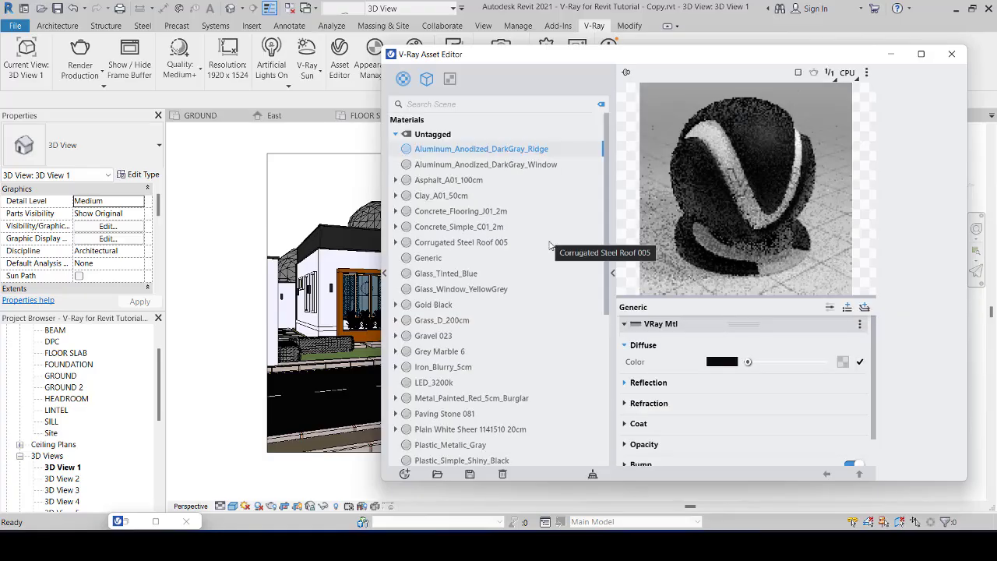
{"action": "scroll", "coordinate": [578, 383], "scroll_direction": "down", "scroll_amount": 6}
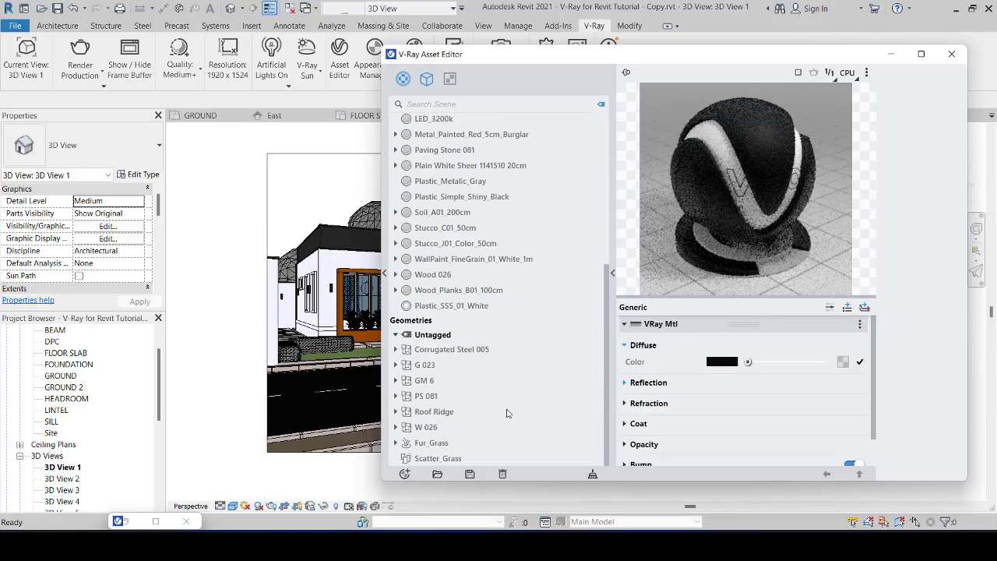
{"action": "left_click", "coordinate": [433, 443]}
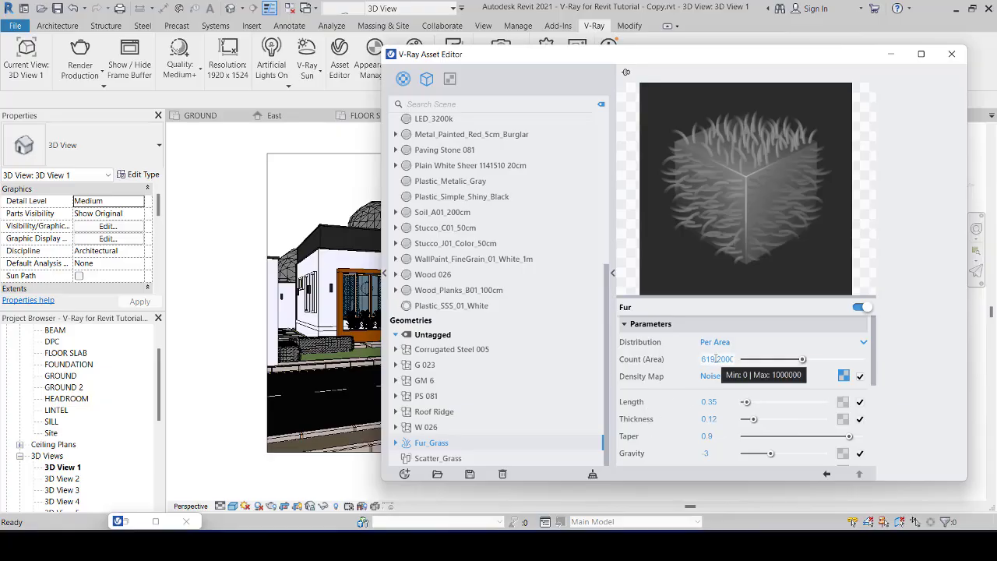
{"action": "key", "text": "BackSpace"}
{"action": "key", "text": "BackSpace"}
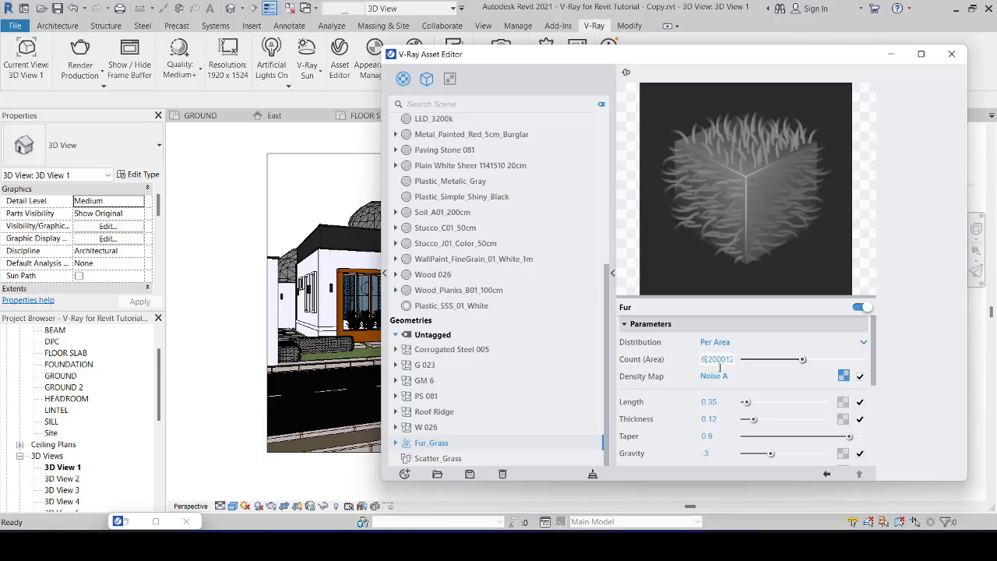
{"action": "type", "text": "5"}
{"action": "type", "text": "4"}
{"action": "key", "text": "BackSpace"}
{"action": "type", "text": "2.1"}
Step: Set the Fur_Grass thickness to 0.015 and its taper to 1
{"action": "left_click", "coordinate": [719, 402]}
{"action": "left_click", "coordinate": [727, 419]}
{"action": "double_click", "coordinate": [727, 419]}
{"action": "type", "text": "0.015"}
{"action": "left_click", "coordinate": [713, 435]}
{"action": "double_click", "coordinate": [722, 436]}
{"action": "type", "text": "1"}
{"action": "key", "text": "Return"}
Step: Set the Fur_Grass gravity to -6
{"action": "scroll", "coordinate": [721, 366], "scroll_direction": "down", "scroll_amount": 4}
{"action": "scroll", "coordinate": [721, 362], "scroll_direction": "up", "scroll_amount": 2}
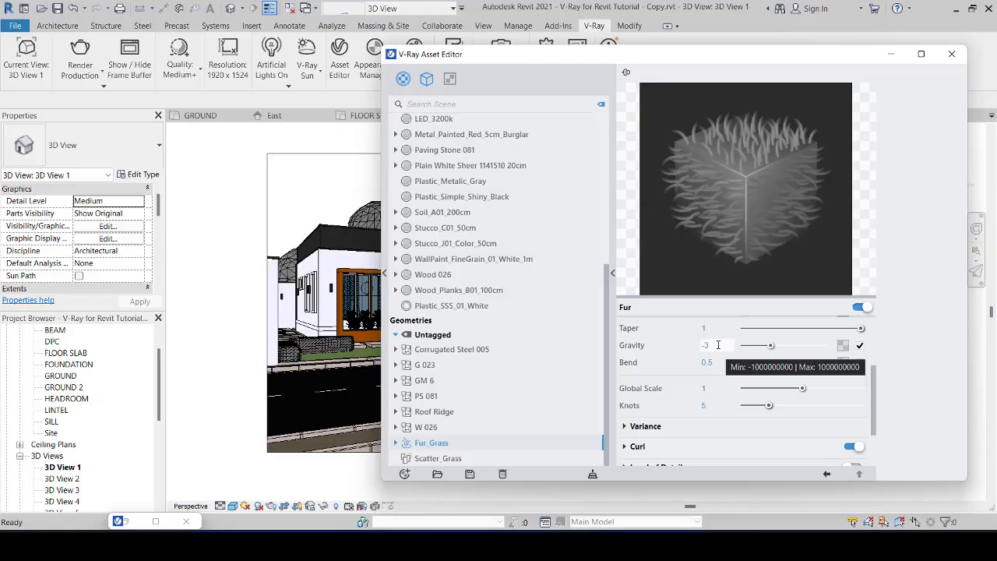
{"action": "double_click", "coordinate": [718, 344]}
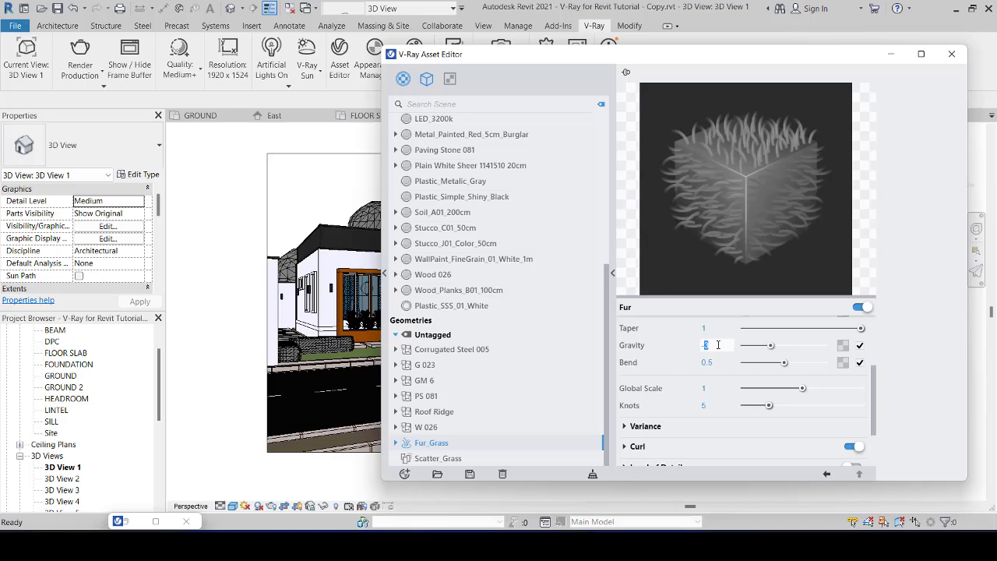
{"action": "type", "text": "6"}
{"action": "key", "text": "Return"}
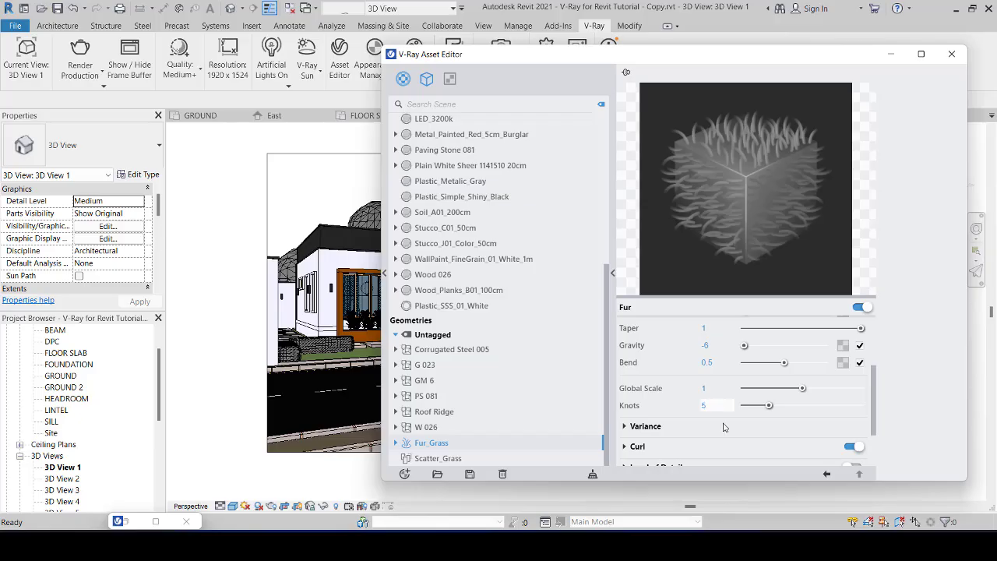
Step: Check the curl and material settings of Fur_Grass, and close the Asset Editor
{"action": "scroll", "coordinate": [723, 427], "scroll_direction": "down", "scroll_amount": 2}
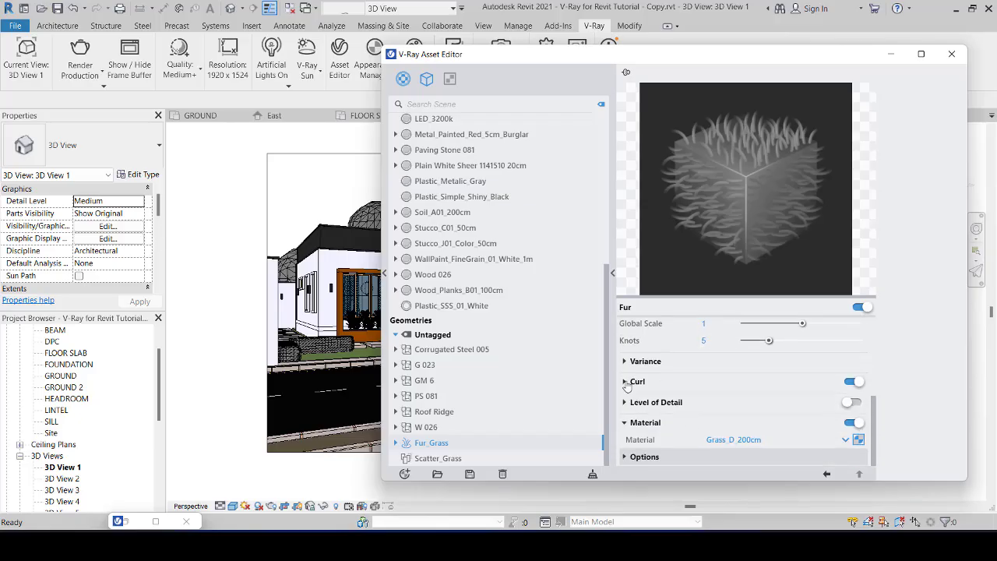
{"action": "left_click", "coordinate": [626, 382]}
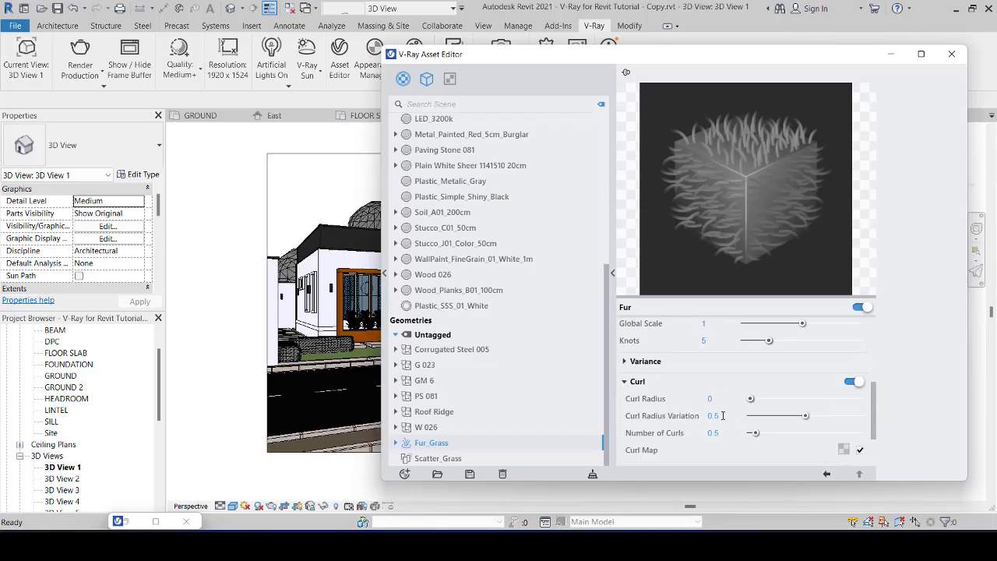
{"action": "left_click", "coordinate": [626, 381]}
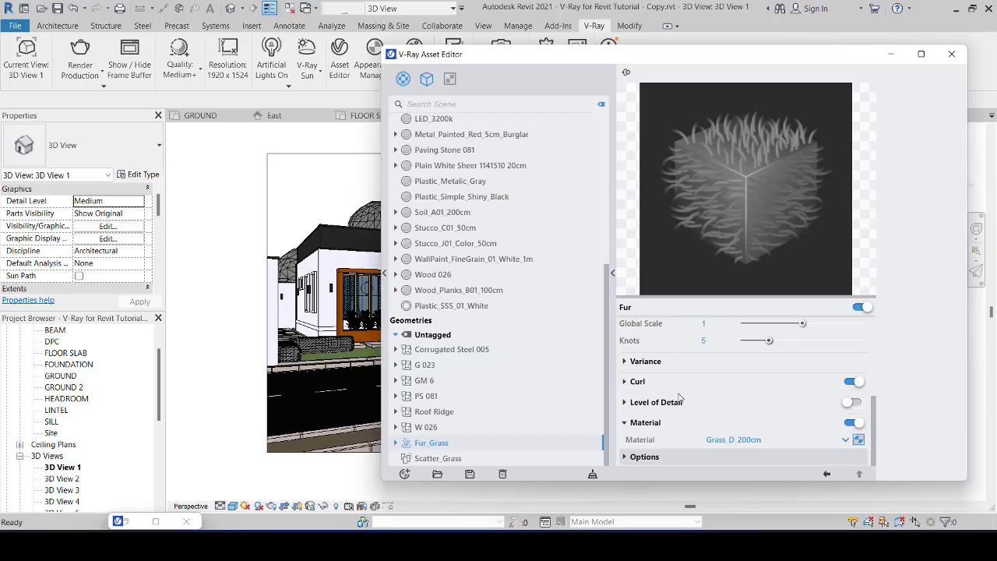
{"action": "scroll", "coordinate": [684, 401], "scroll_direction": "up", "scroll_amount": 3}
{"action": "scroll", "coordinate": [687, 408], "scroll_direction": "down", "scroll_amount": 5}
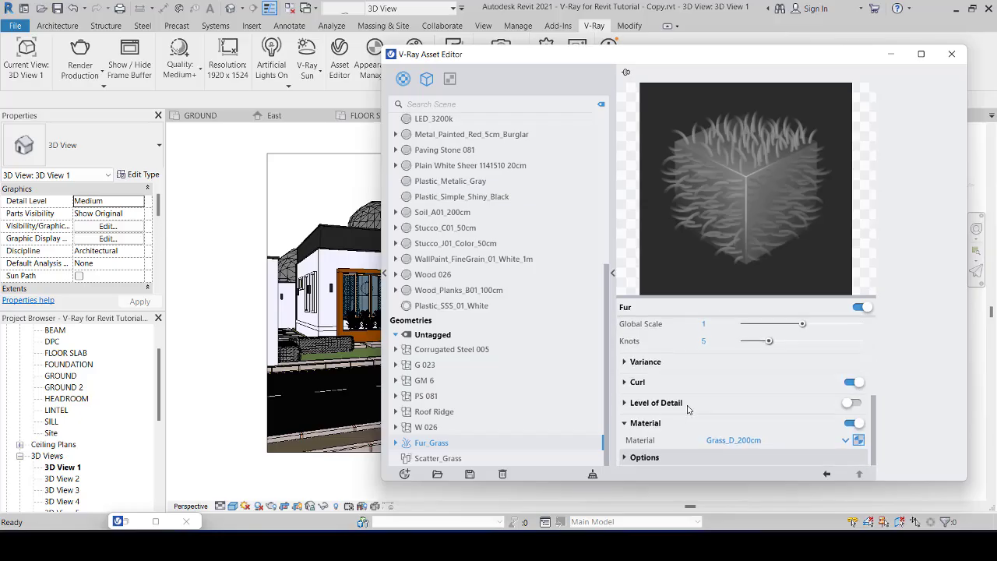
{"action": "left_click", "coordinate": [952, 56]}
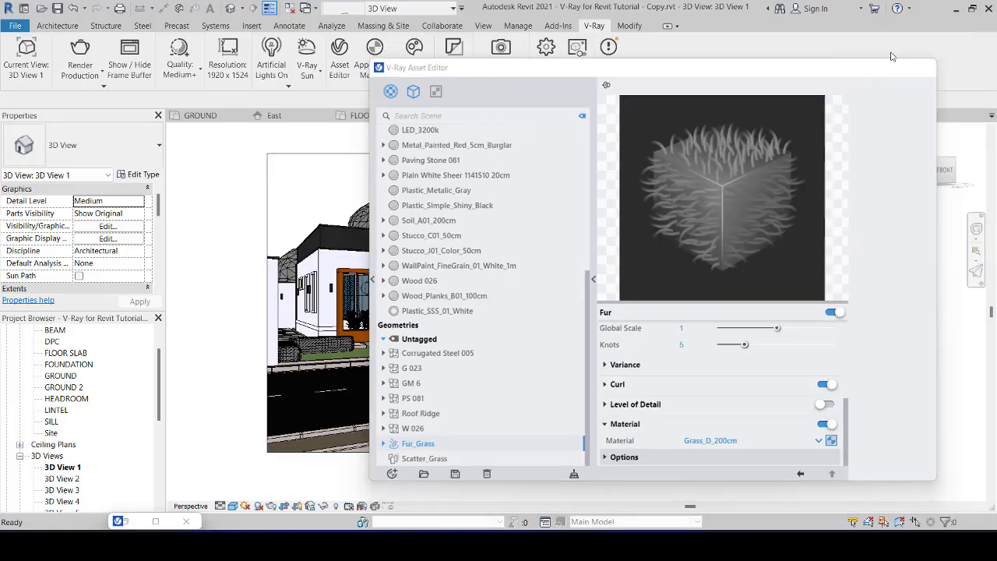
Step: Define the initial intensity of the Downlight Can type above the orange-framed window by Luminous Intensity, and accept the type properties
{"action": "scroll", "coordinate": [367, 290], "scroll_direction": "up", "scroll_amount": 10}
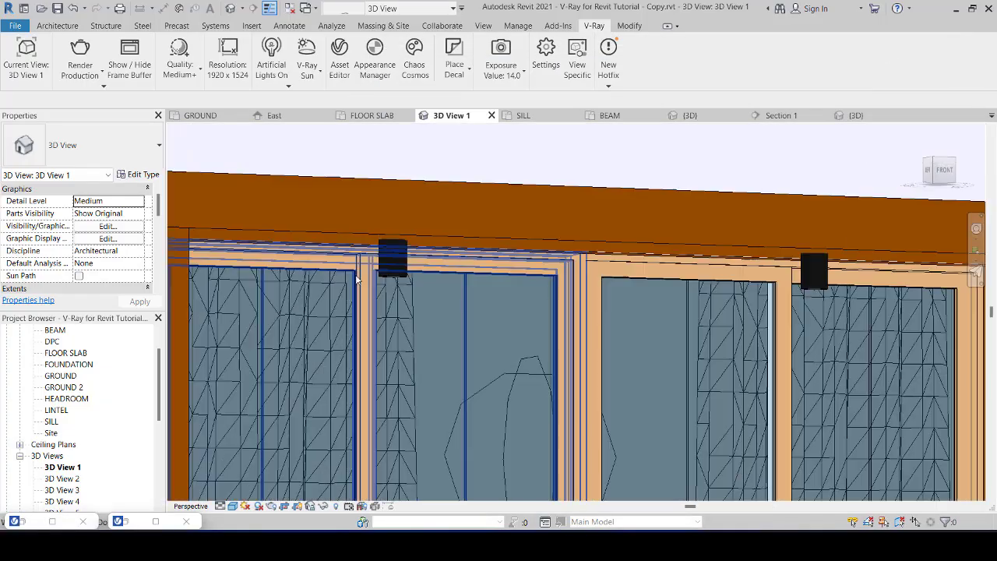
{"action": "left_click", "coordinate": [396, 278]}
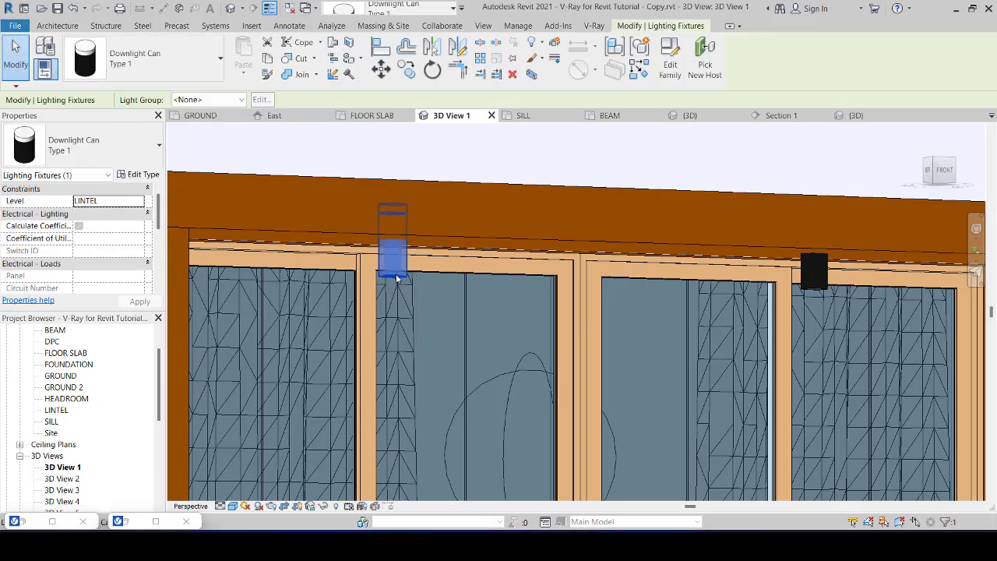
{"action": "left_click", "coordinate": [133, 176]}
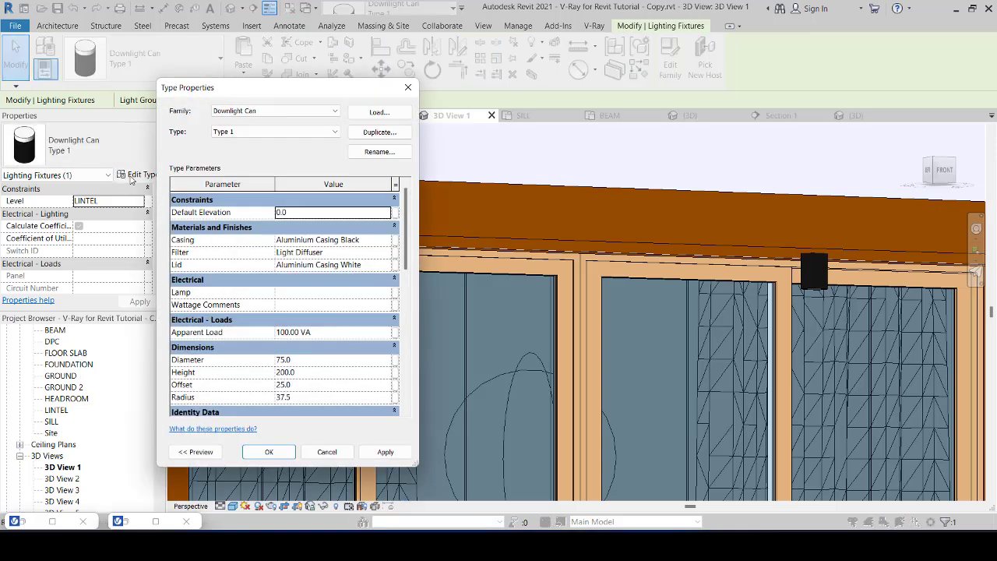
{"action": "scroll", "coordinate": [304, 382], "scroll_direction": "down", "scroll_amount": 3}
{"action": "scroll", "coordinate": [307, 381], "scroll_direction": "down", "scroll_amount": 5}
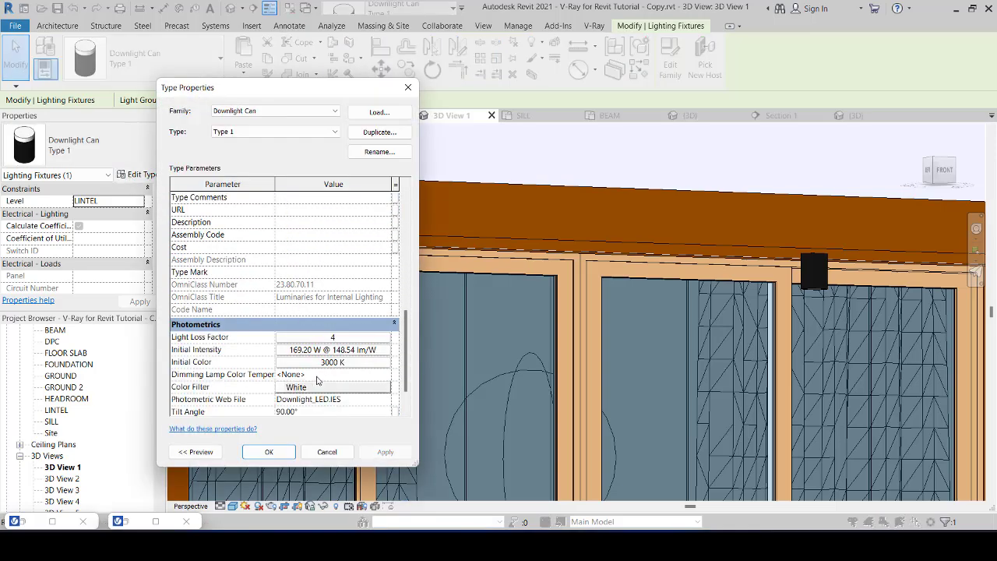
{"action": "left_click", "coordinate": [347, 350]}
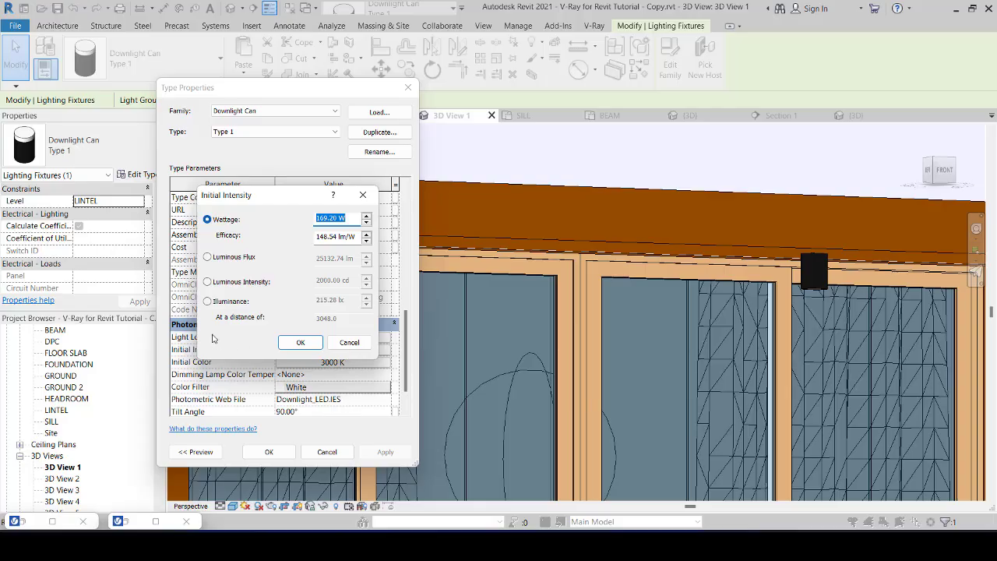
{"action": "left_click", "coordinate": [207, 282]}
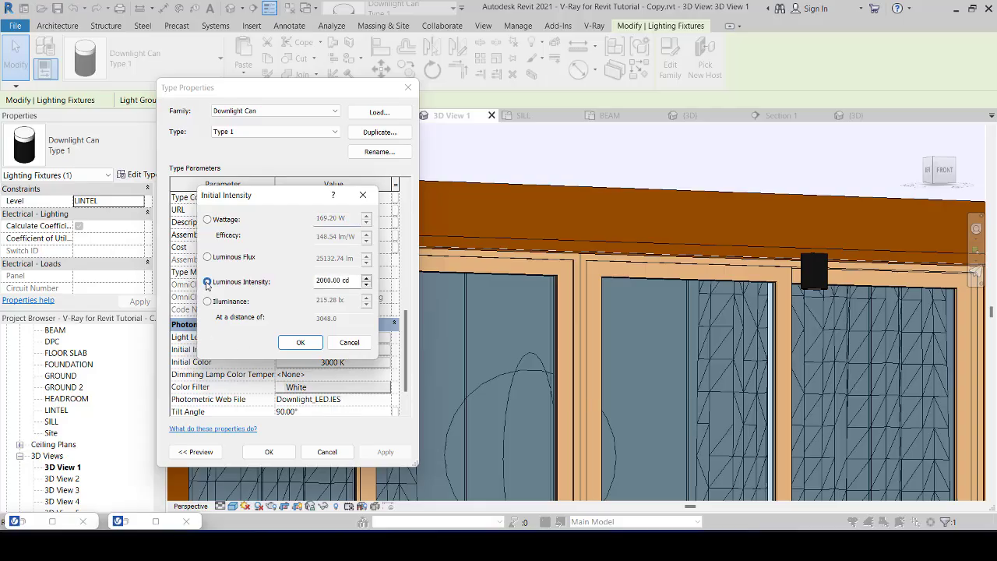
{"action": "left_click", "coordinate": [355, 280]}
{"action": "left_click", "coordinate": [300, 342]}
{"action": "left_click", "coordinate": [273, 452]}
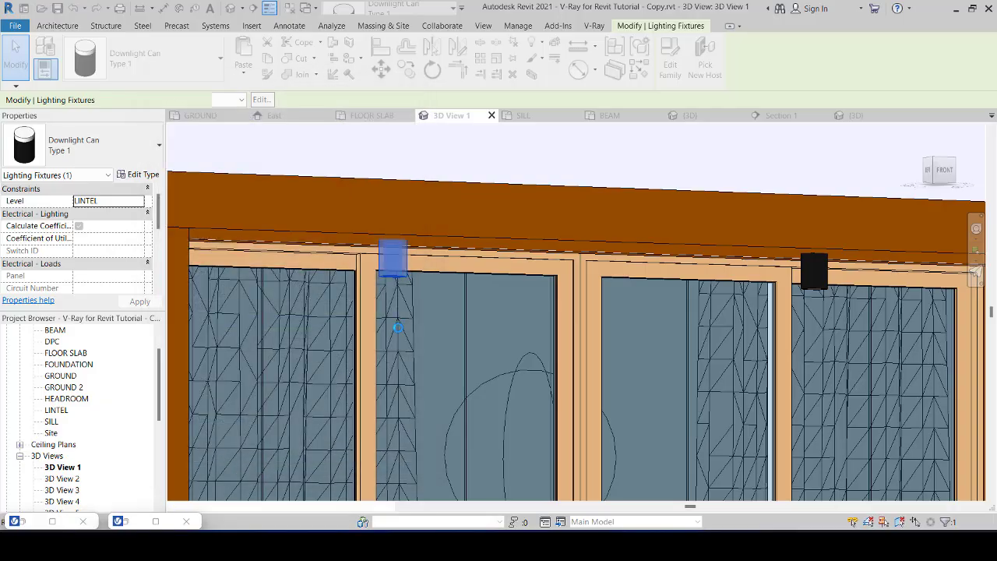
Step: Check the initial intensity of the Studio Light 120V type behind the orange-framed window
{"action": "scroll", "coordinate": [398, 327], "scroll_direction": "down", "scroll_amount": 6}
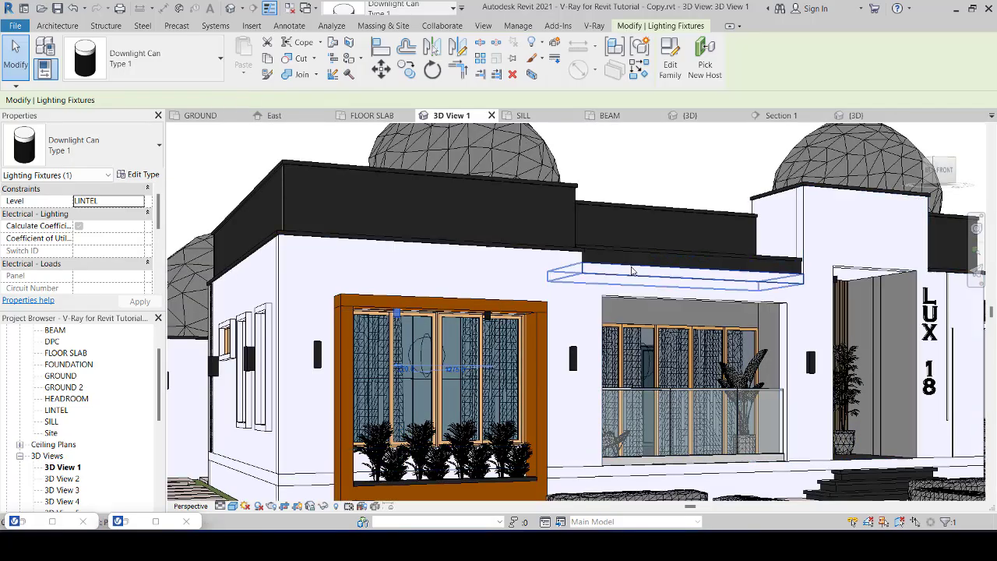
{"action": "scroll", "coordinate": [632, 271], "scroll_direction": "down", "scroll_amount": 1}
{"action": "scroll", "coordinate": [632, 270], "scroll_direction": "down", "scroll_amount": 1}
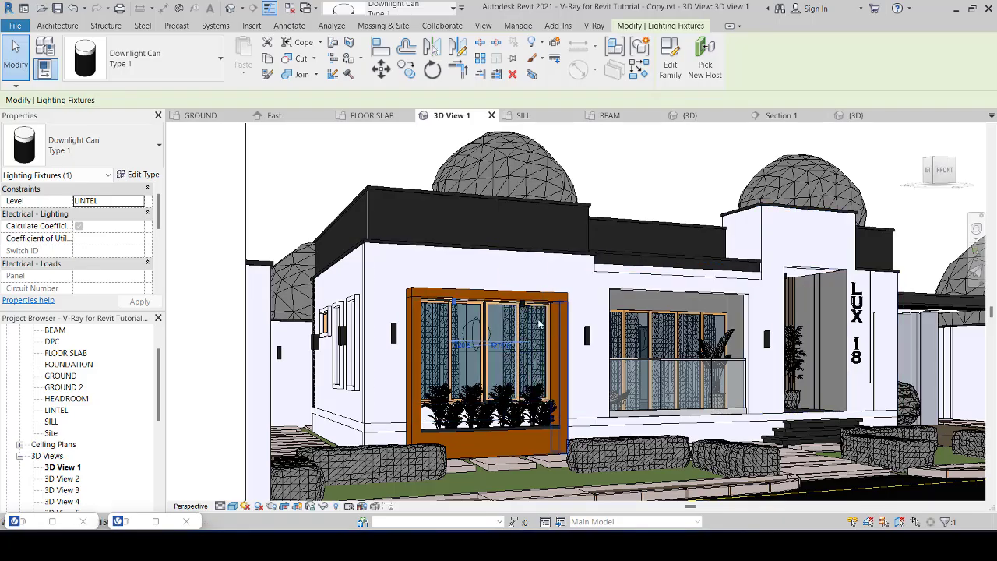
{"action": "scroll", "coordinate": [471, 337], "scroll_direction": "up", "scroll_amount": 5}
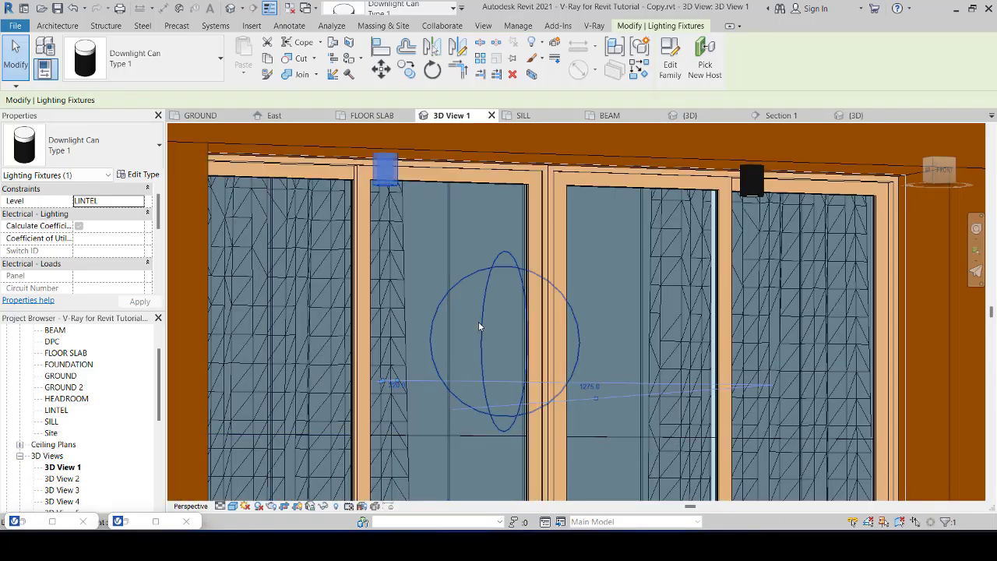
{"action": "left_click", "coordinate": [482, 324]}
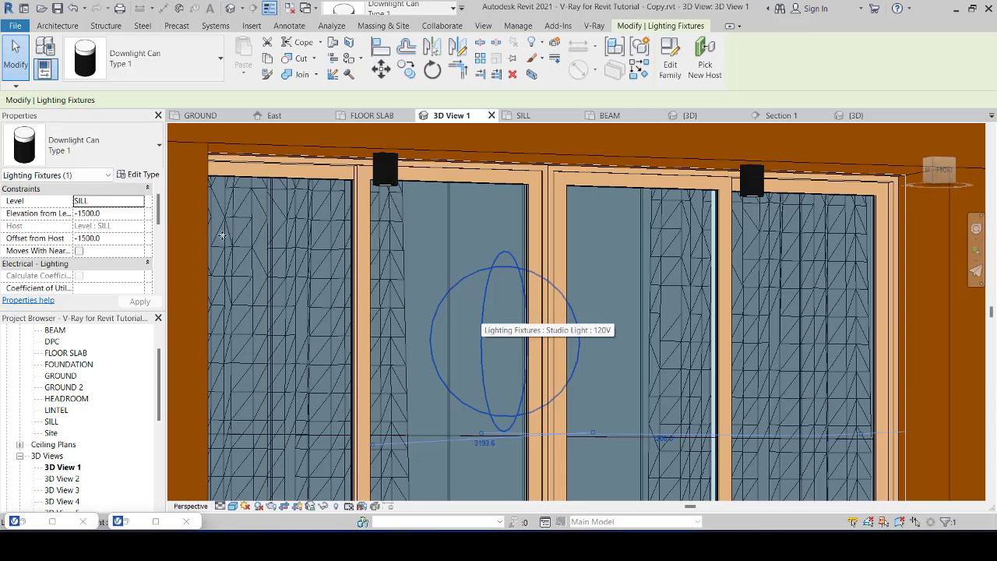
{"action": "left_click", "coordinate": [141, 176]}
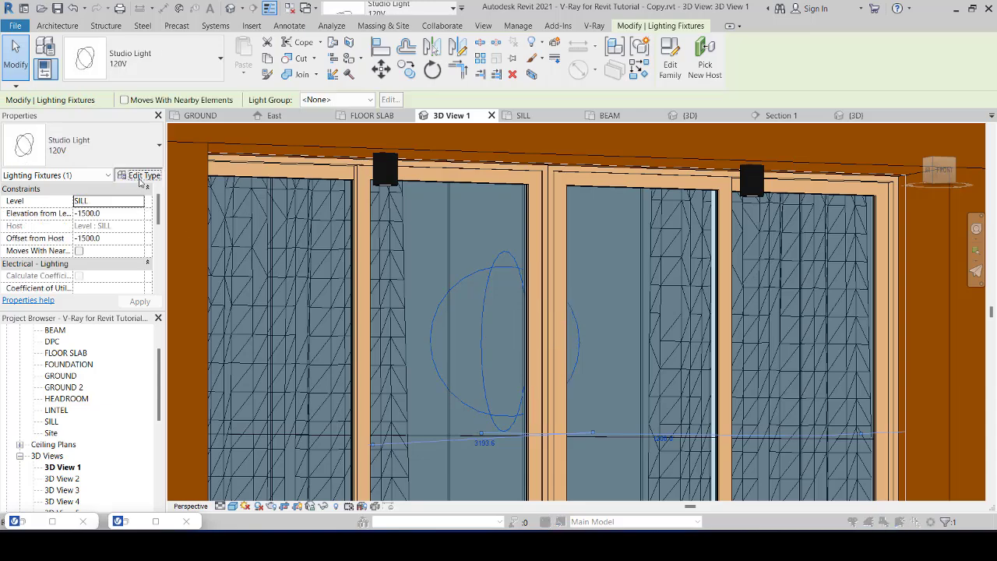
{"action": "scroll", "coordinate": [369, 362], "scroll_direction": "down", "scroll_amount": 5}
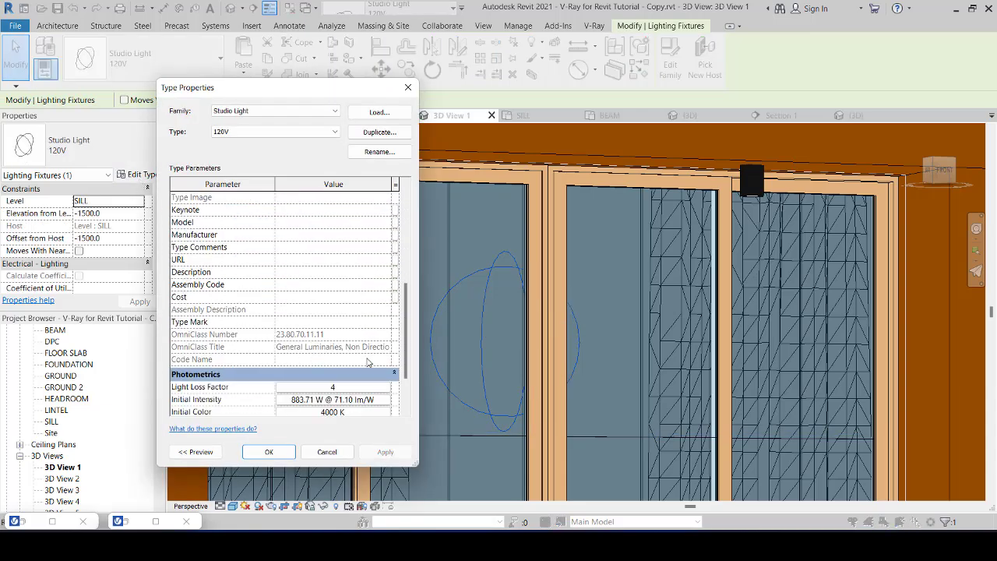
{"action": "scroll", "coordinate": [369, 362], "scroll_direction": "down", "scroll_amount": 2}
{"action": "left_click", "coordinate": [341, 338]}
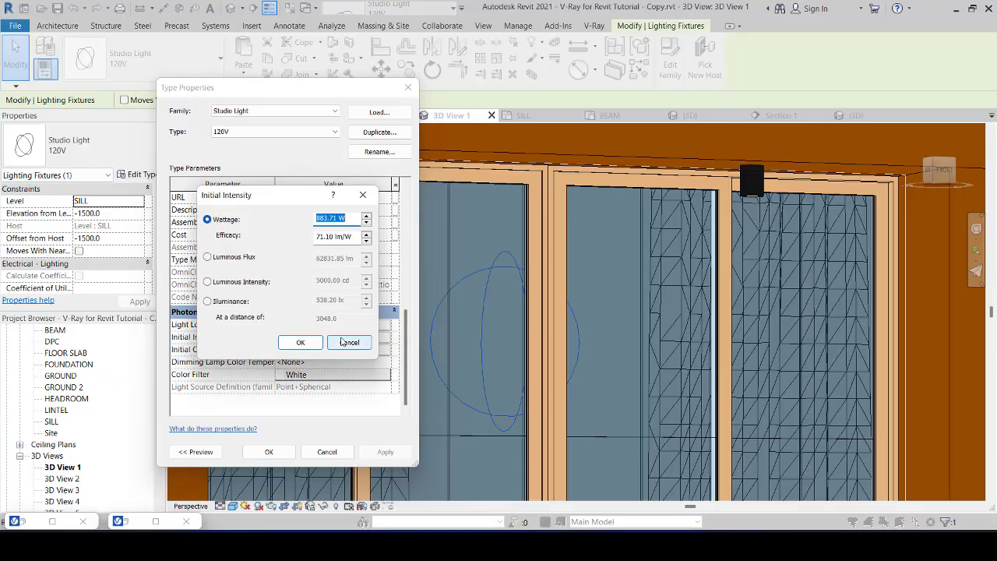
{"action": "left_click", "coordinate": [300, 343]}
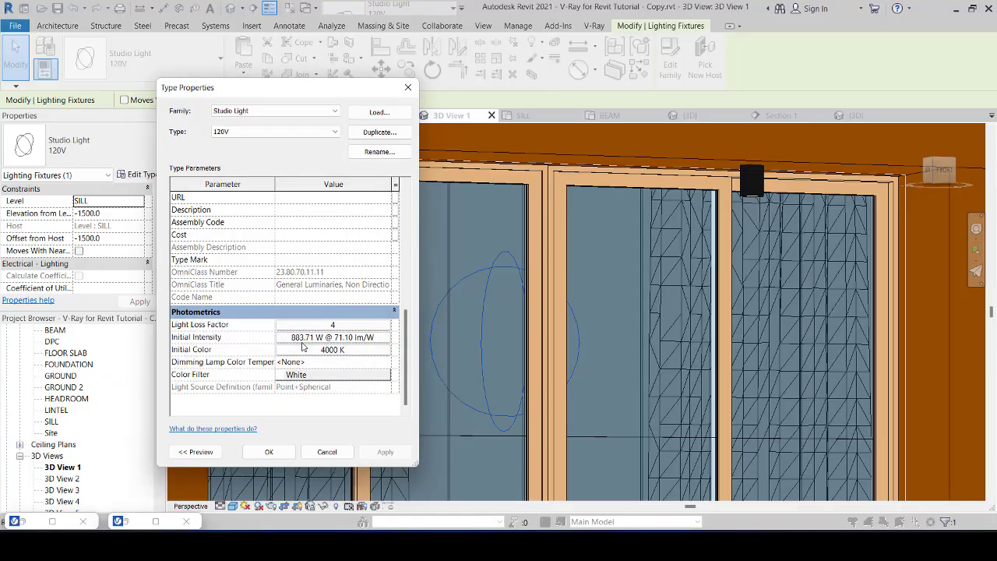
Step: Check the light loss factor settings of the Studio Light type, accept its type properties and deselect the fixture
{"action": "left_click", "coordinate": [331, 326]}
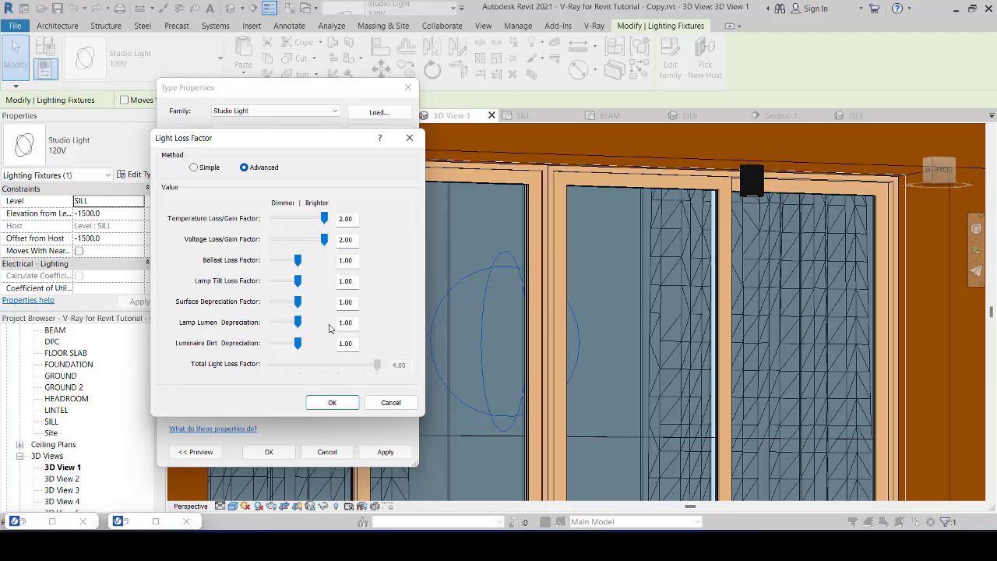
{"action": "left_click", "coordinate": [332, 402]}
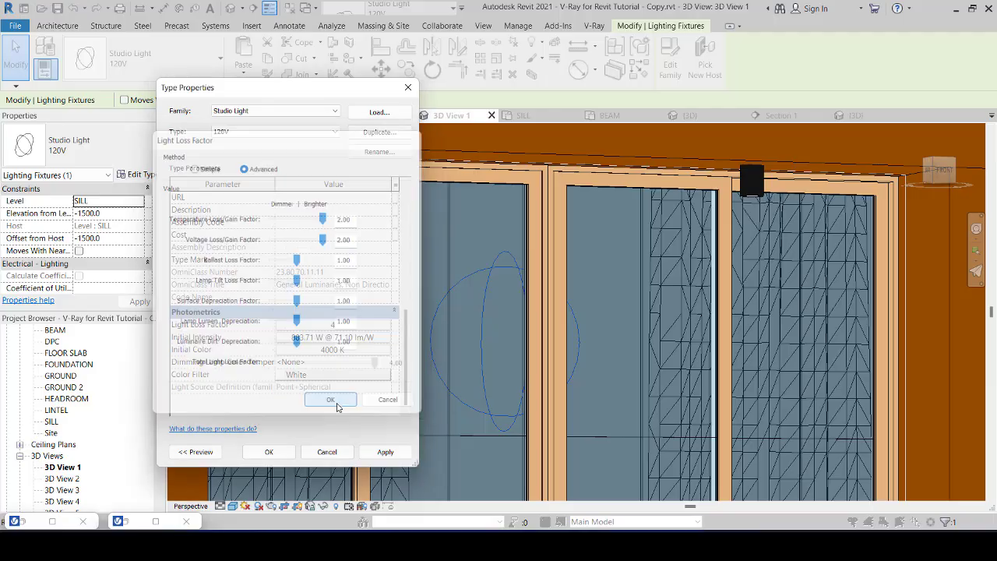
{"action": "left_click", "coordinate": [385, 452]}
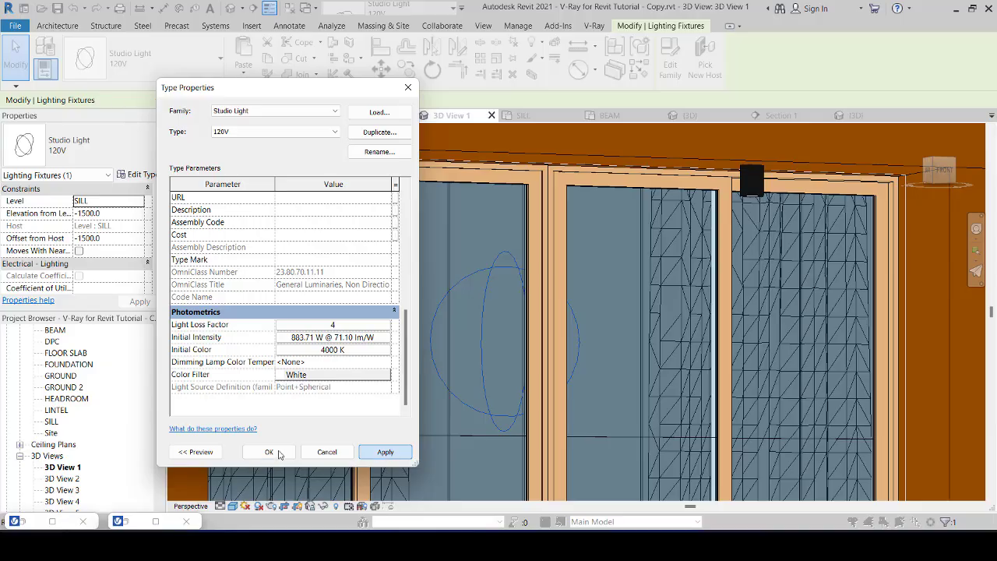
{"action": "left_click", "coordinate": [269, 453]}
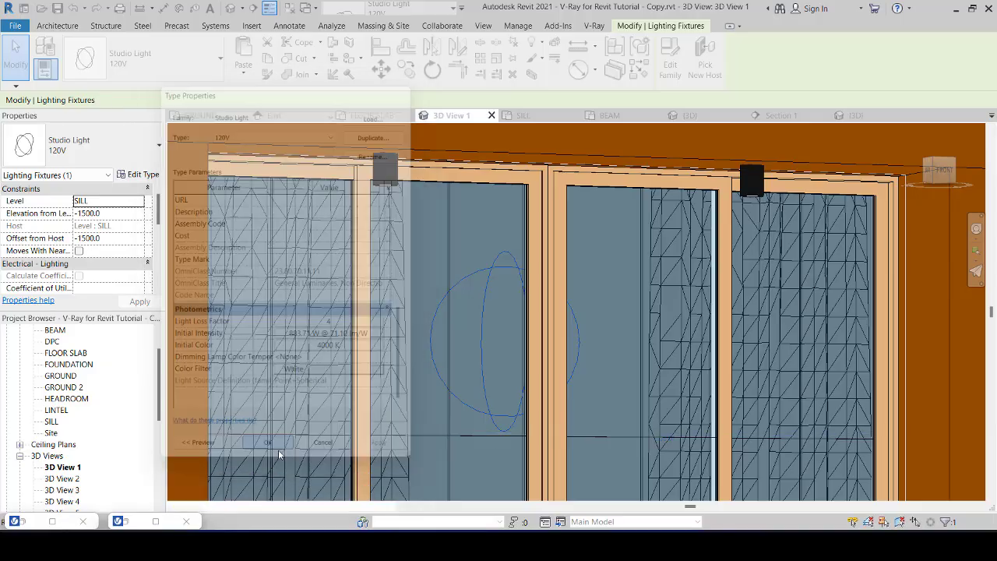
{"action": "key", "text": "Escape"}
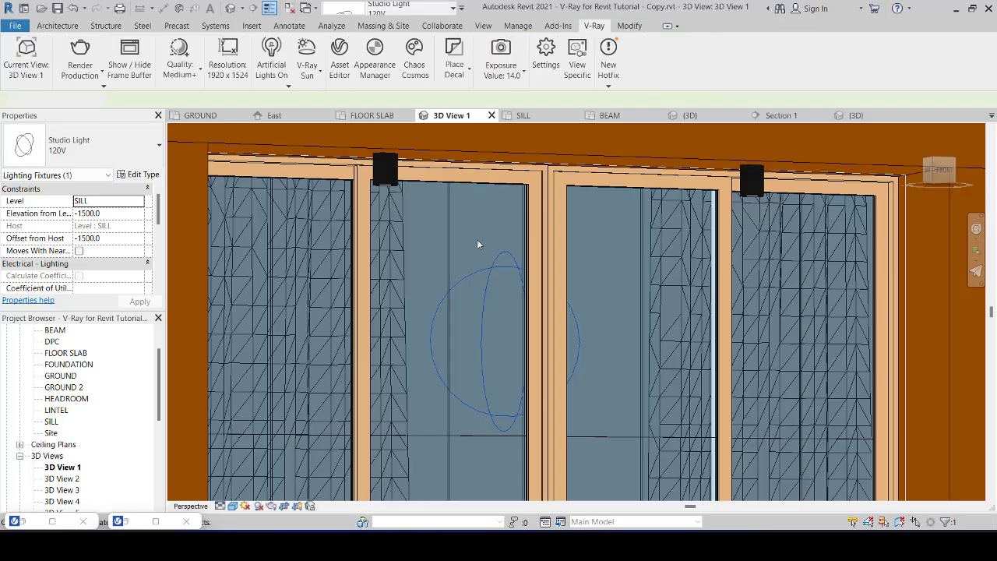
{"action": "scroll", "coordinate": [491, 317], "scroll_direction": "down", "scroll_amount": 2}
{"action": "scroll", "coordinate": [491, 316], "scroll_direction": "down", "scroll_amount": 6}
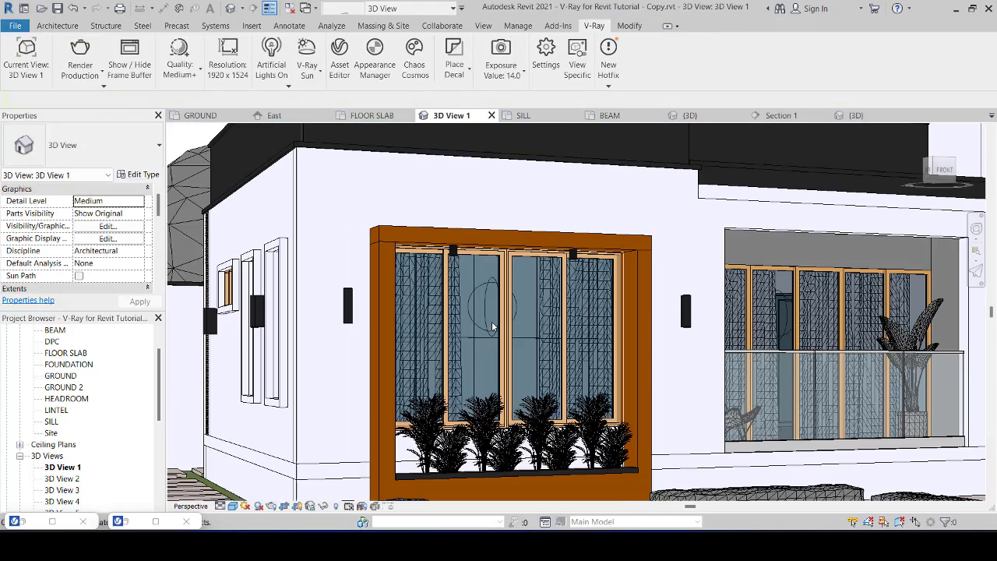
{"action": "scroll", "coordinate": [427, 285], "scroll_direction": "down", "scroll_amount": 1}
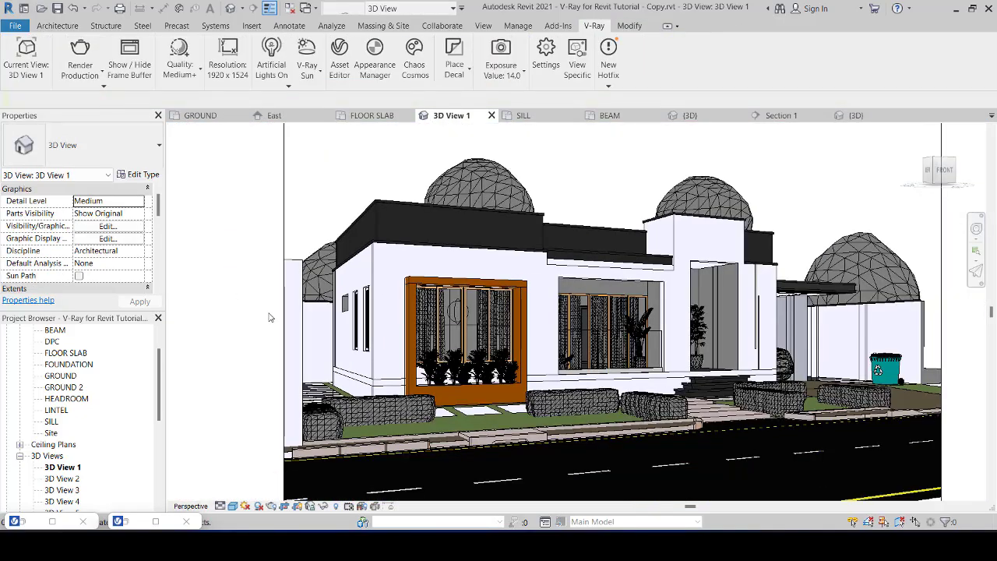
{"action": "scroll", "coordinate": [456, 311], "scroll_direction": "up", "scroll_amount": 4}
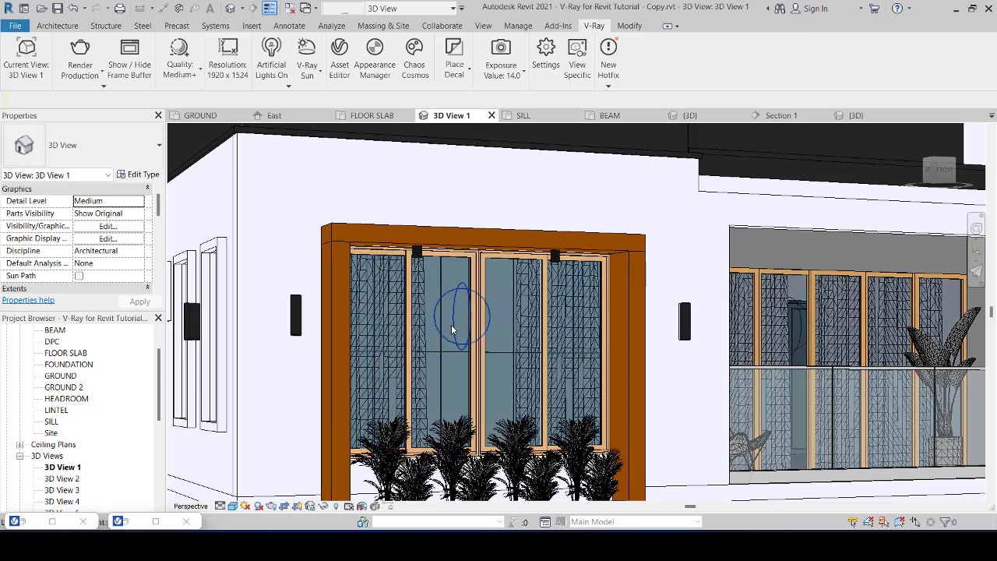
{"action": "scroll", "coordinate": [451, 324], "scroll_direction": "down", "scroll_amount": 4}
{"action": "scroll", "coordinate": [451, 324], "scroll_direction": "down", "scroll_amount": 5}
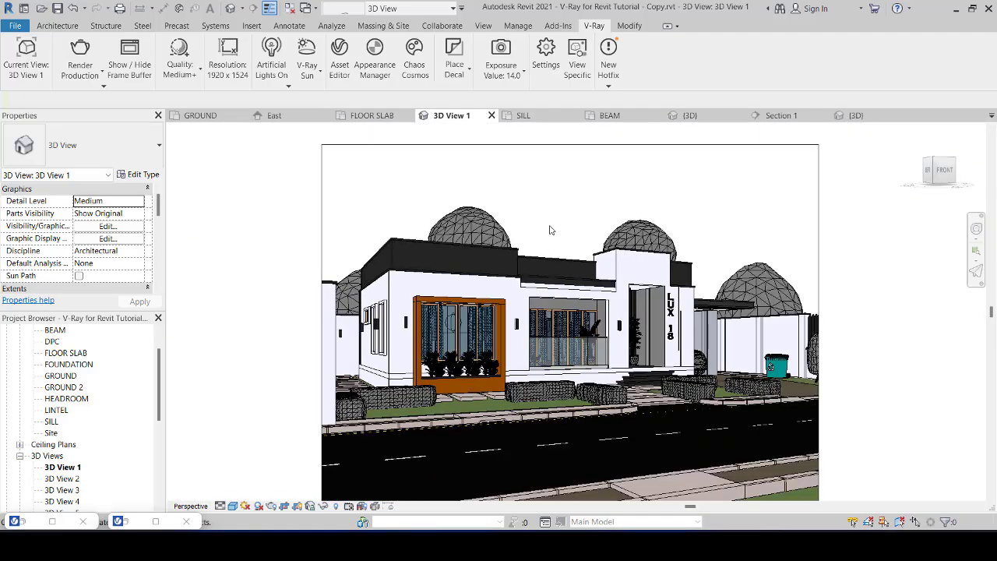
{"action": "middle_click_drag", "start_coordinate": [570, 221], "coordinate": [497, 202]}
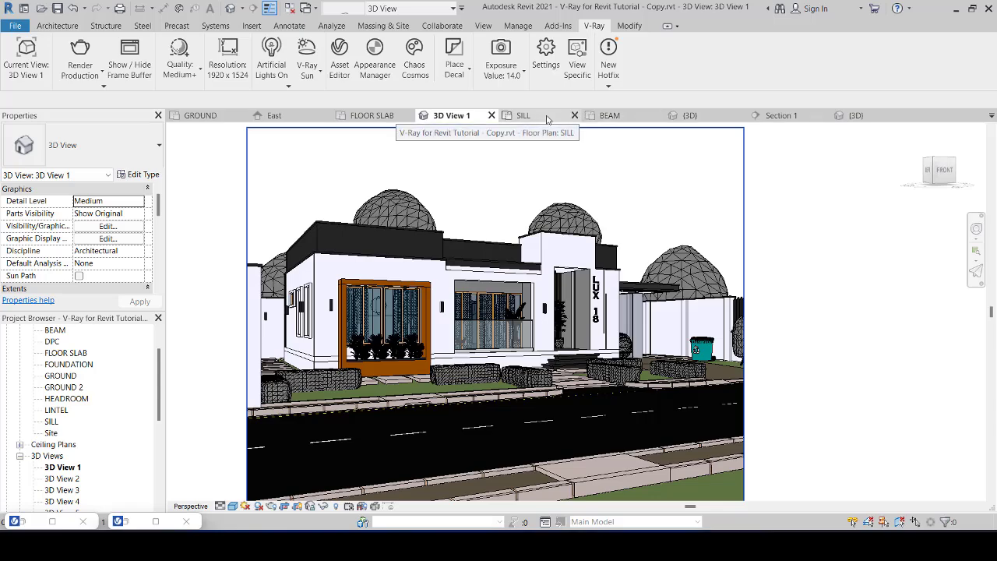
Step: Set the V-Ray render engine to CUDA, and check its compute devices and the render channel settings
{"action": "left_click", "coordinate": [545, 51]}
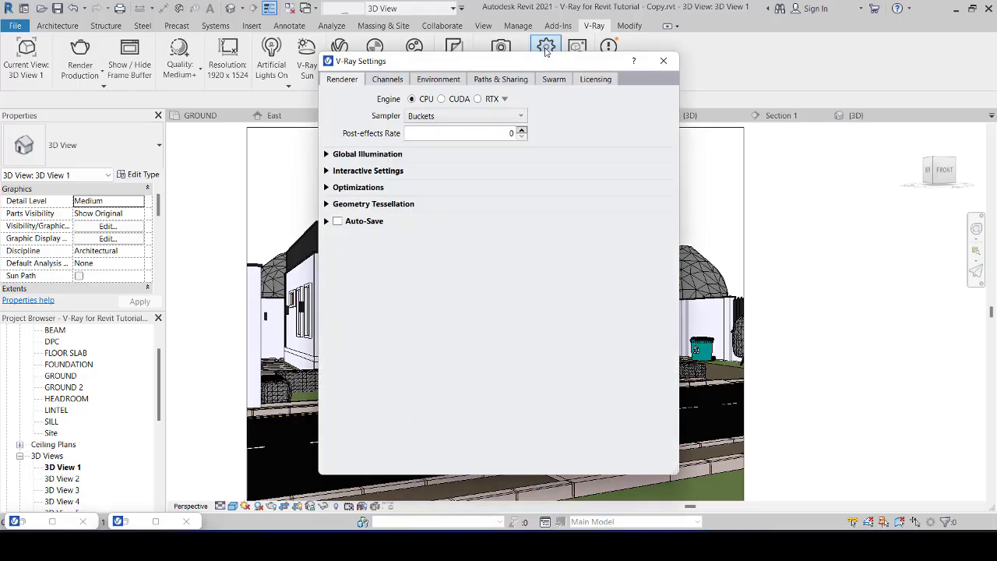
{"action": "left_click", "coordinate": [442, 100]}
{"action": "left_click", "coordinate": [505, 100]}
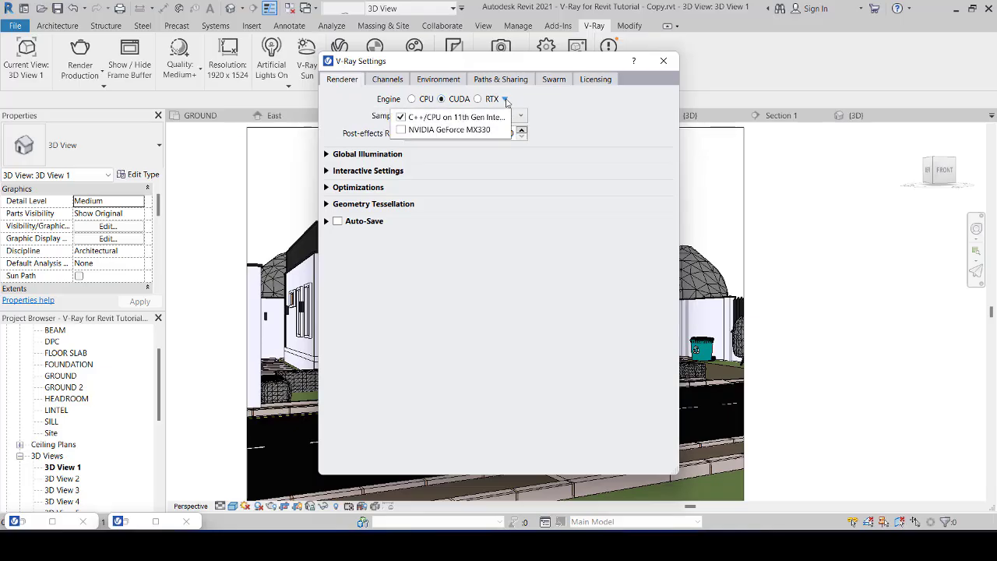
{"action": "left_click", "coordinate": [552, 108]}
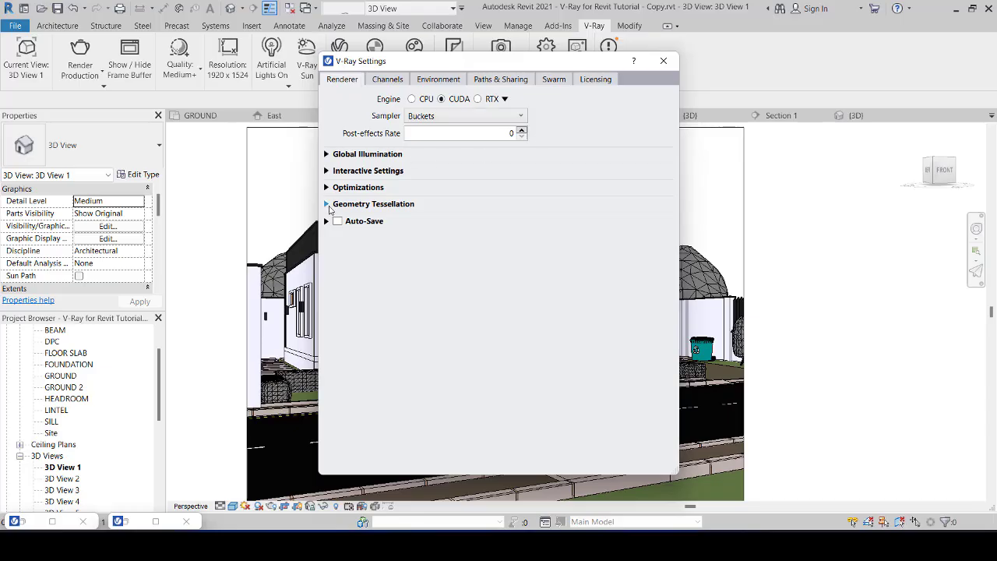
{"action": "left_click", "coordinate": [328, 205]}
{"action": "left_click", "coordinate": [328, 205]}
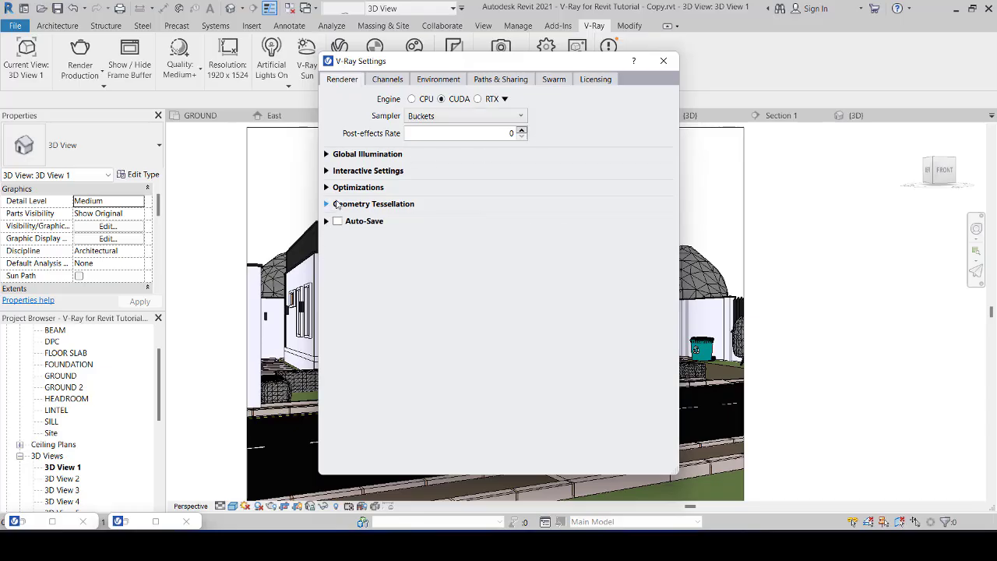
{"action": "left_click", "coordinate": [381, 81]}
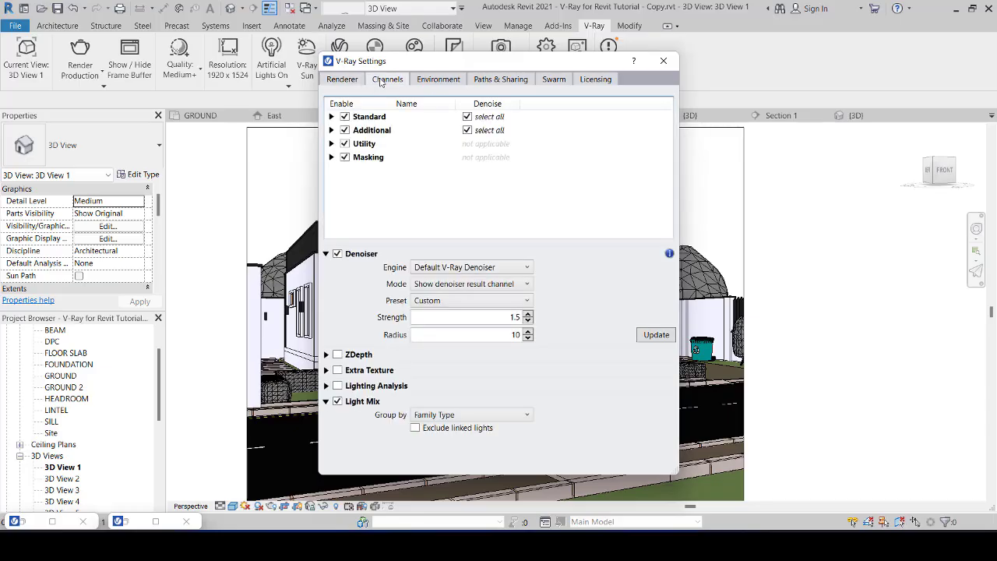
{"action": "left_click", "coordinate": [667, 66]}
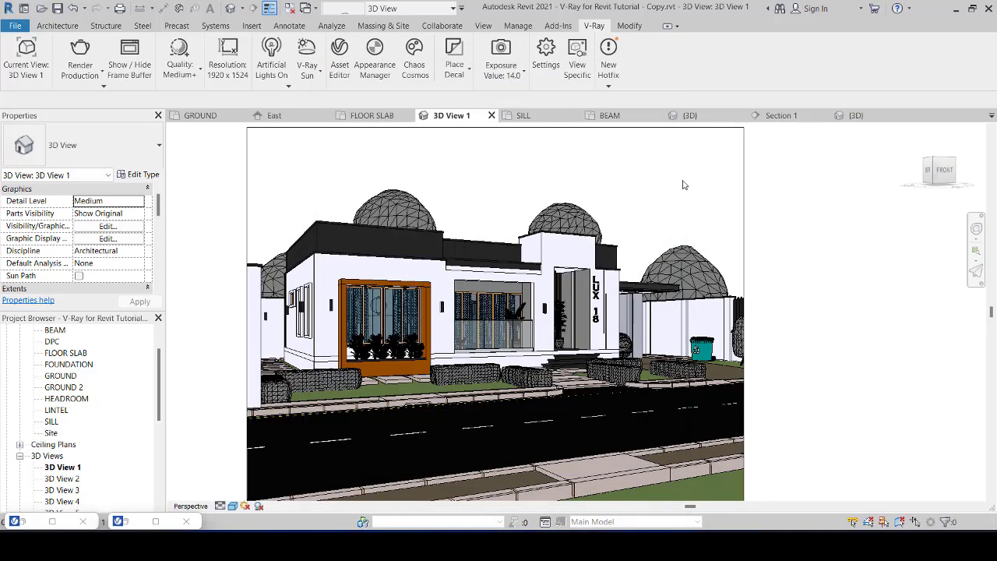
{"action": "left_click", "coordinate": [610, 86]}
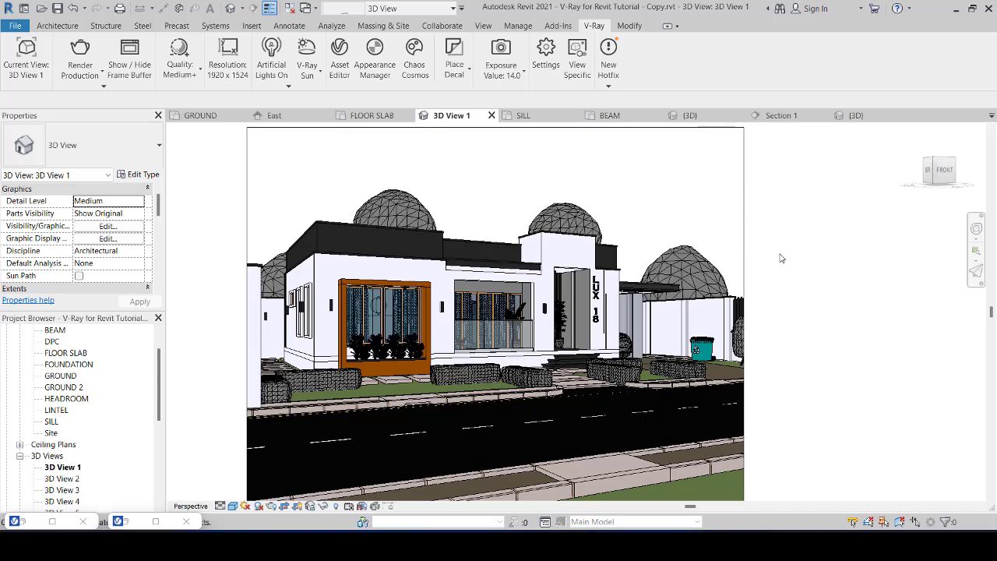
{"action": "scroll", "coordinate": [781, 258], "scroll_direction": "down", "scroll_amount": 3}
{"action": "middle_click_drag", "start_coordinate": [834, 294], "coordinate": [783, 303]}
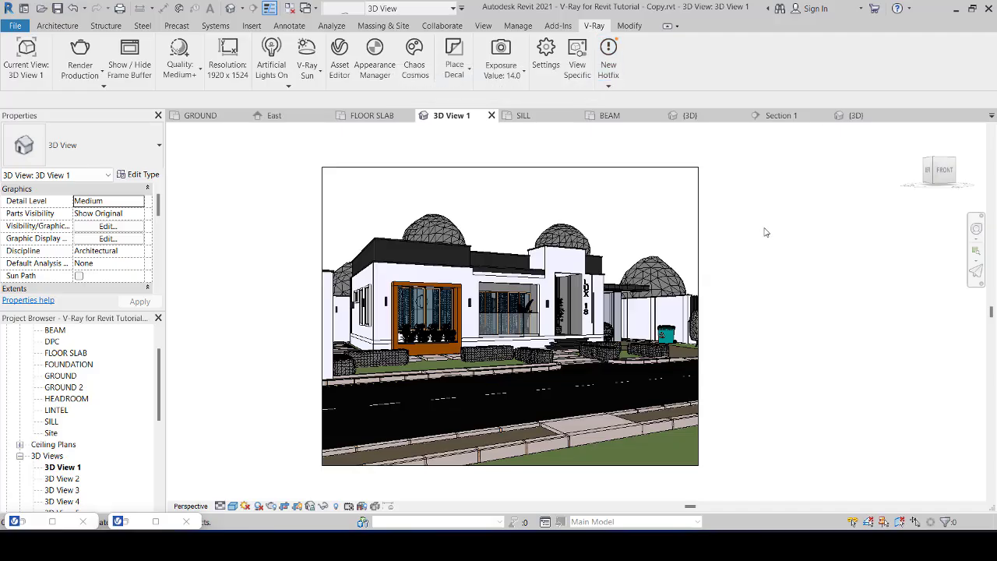
Step: Bring up the V-Ray Frame Buffer and start a new render of the exterior view
{"action": "mouse_move", "coordinate": [772, 541]}
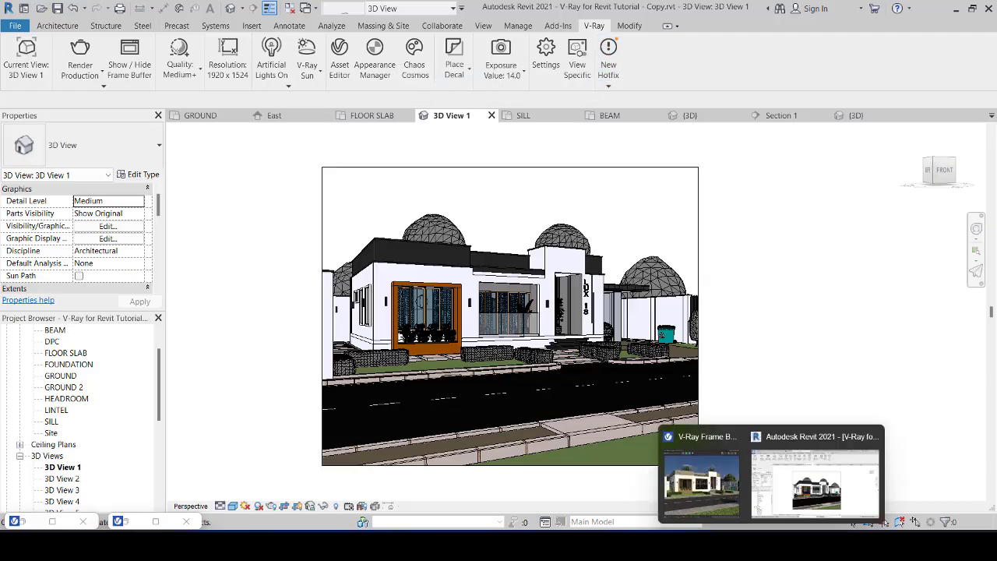
{"action": "left_click", "coordinate": [718, 494]}
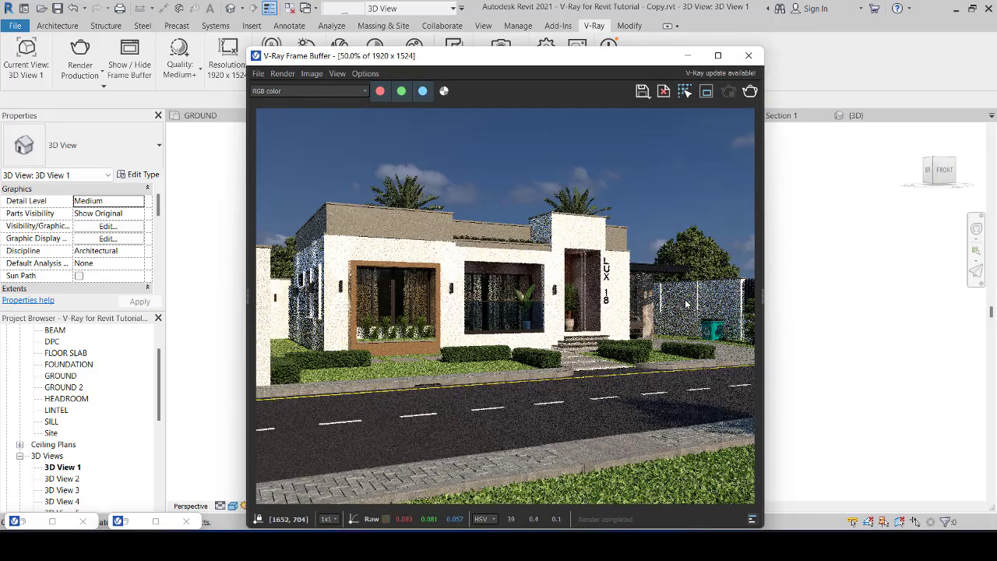
{"action": "left_click", "coordinate": [750, 92]}
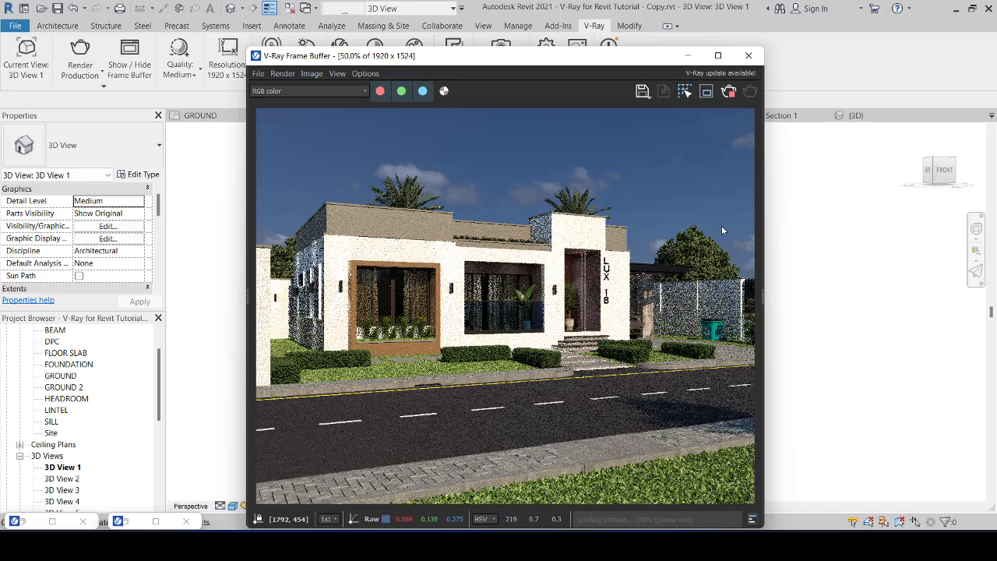
{"action": "mouse_move", "coordinate": [743, 546]}
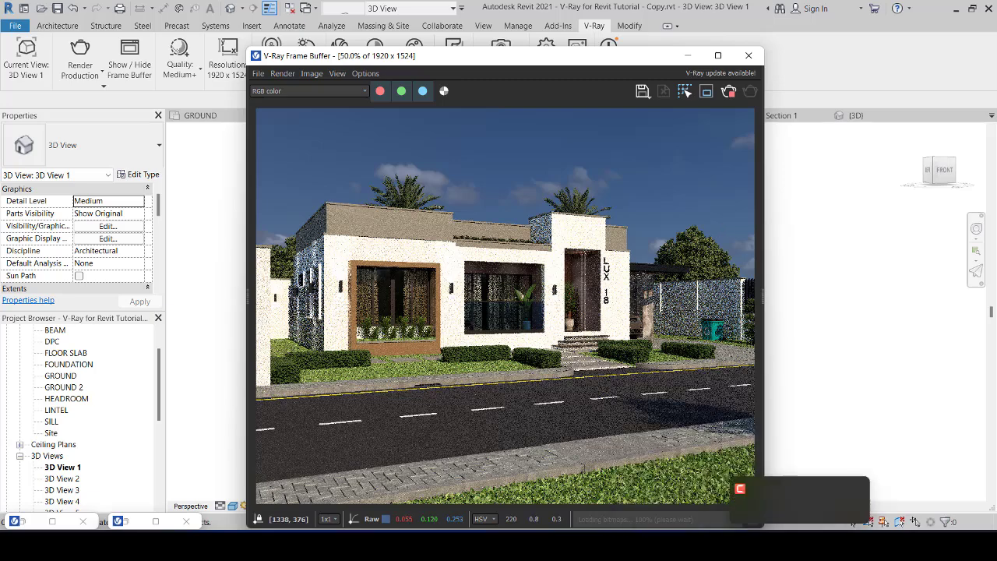
{"action": "left_click", "coordinate": [801, 546]}
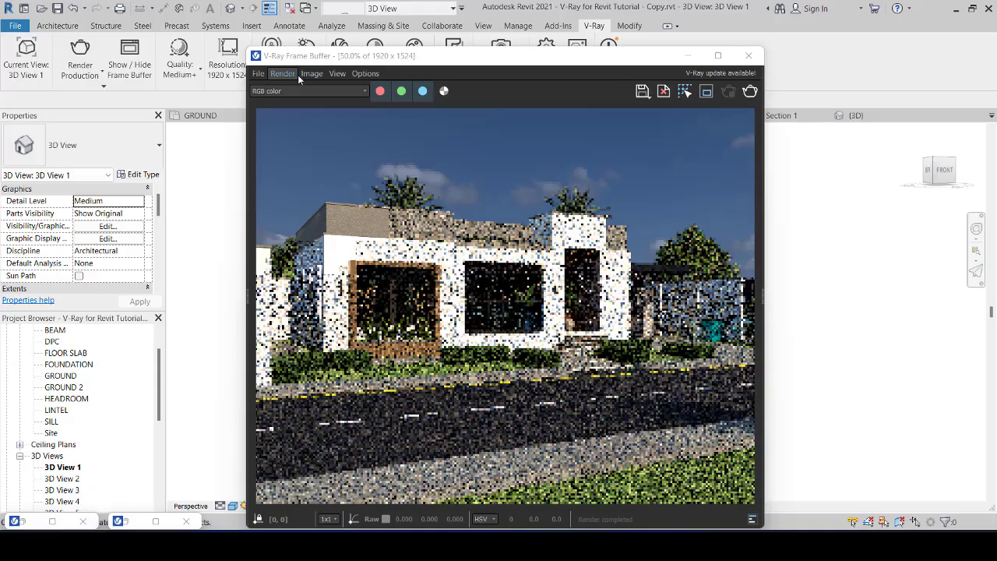
Step: Open the frame buffer's VFB settings and enable the render history
{"action": "left_click", "coordinate": [365, 74]}
{"action": "left_click", "coordinate": [384, 91]}
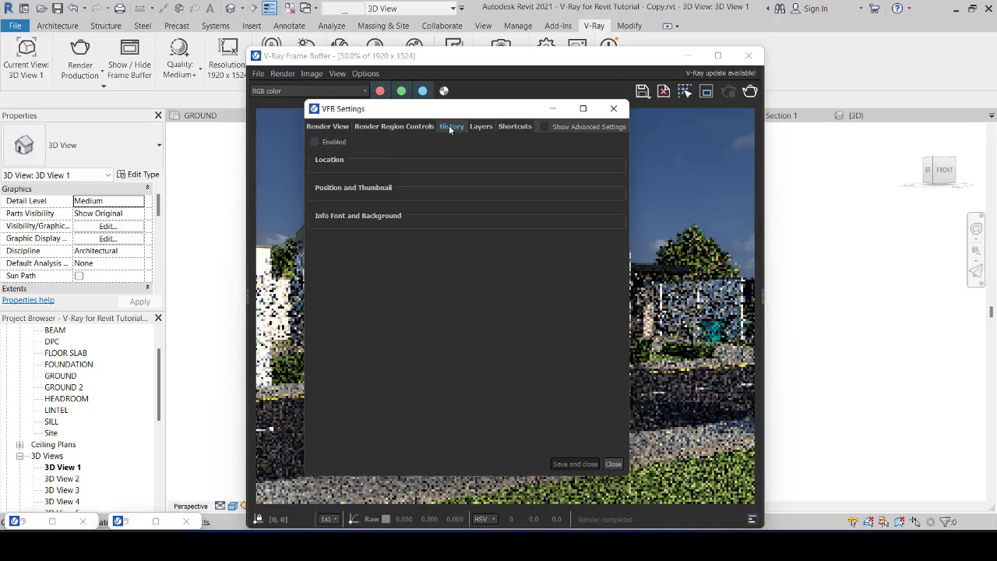
{"action": "left_click", "coordinate": [315, 142]}
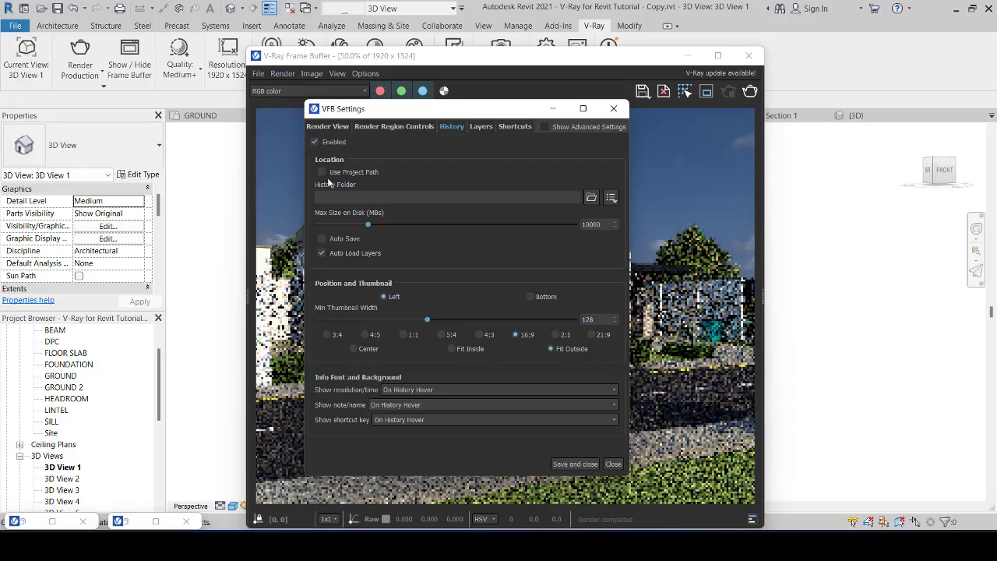
Step: Set the history folder to V-Ray for Revit Materials inside Documents
{"action": "left_click", "coordinate": [590, 200]}
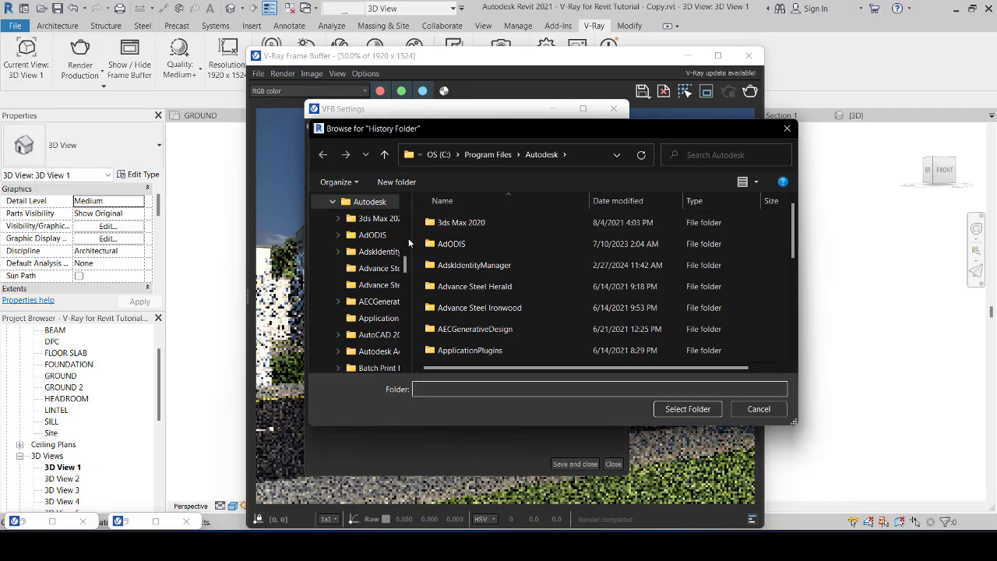
{"action": "scroll", "coordinate": [384, 241], "scroll_direction": "up", "scroll_amount": 10}
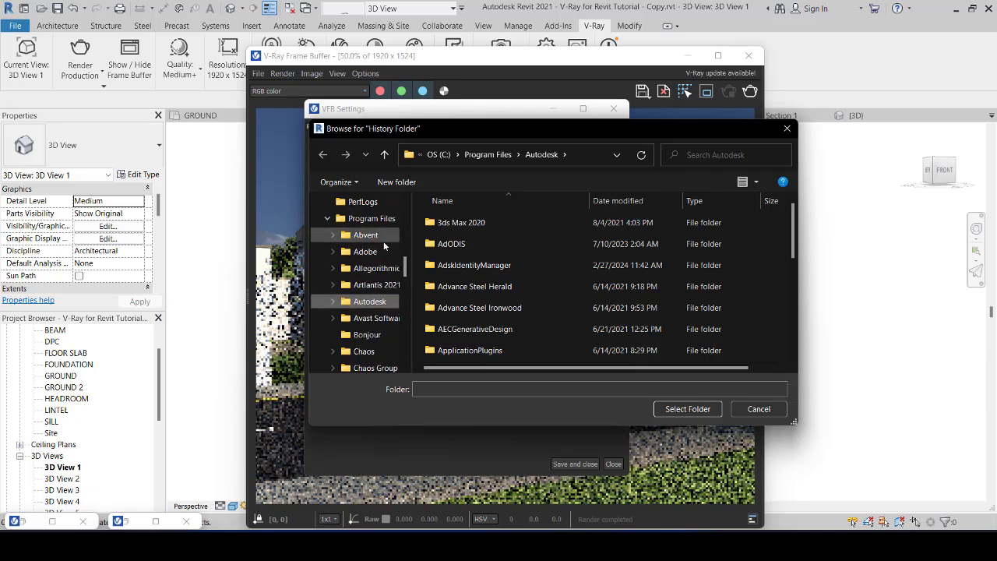
{"action": "scroll", "coordinate": [384, 255], "scroll_direction": "up", "scroll_amount": 3}
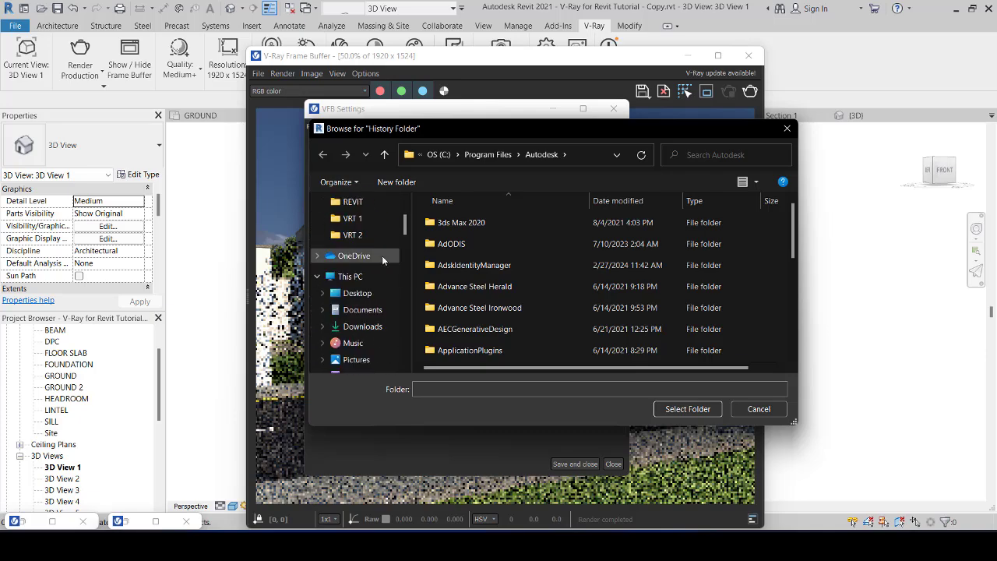
{"action": "left_click", "coordinate": [318, 277]}
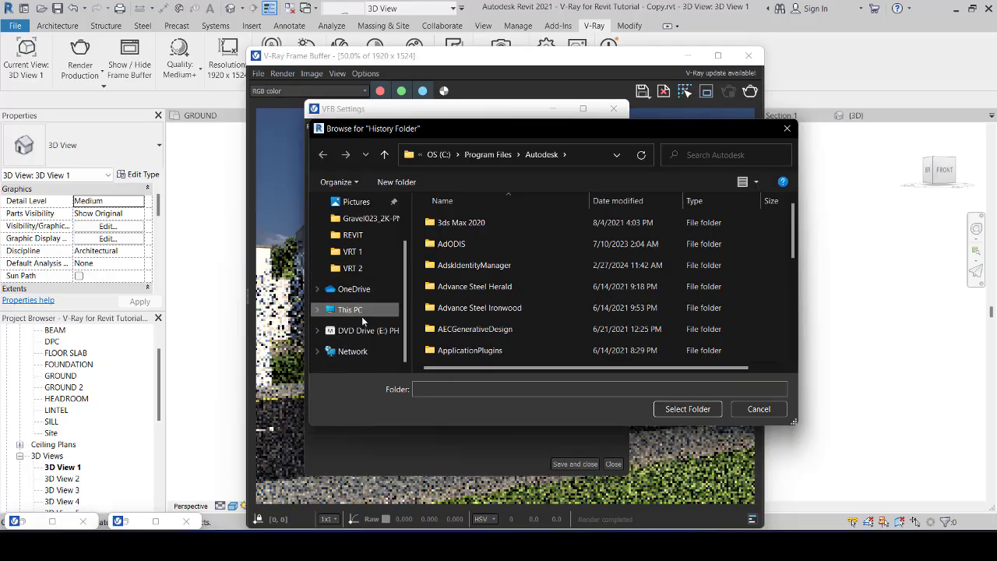
{"action": "scroll", "coordinate": [362, 317], "scroll_direction": "up", "scroll_amount": 2}
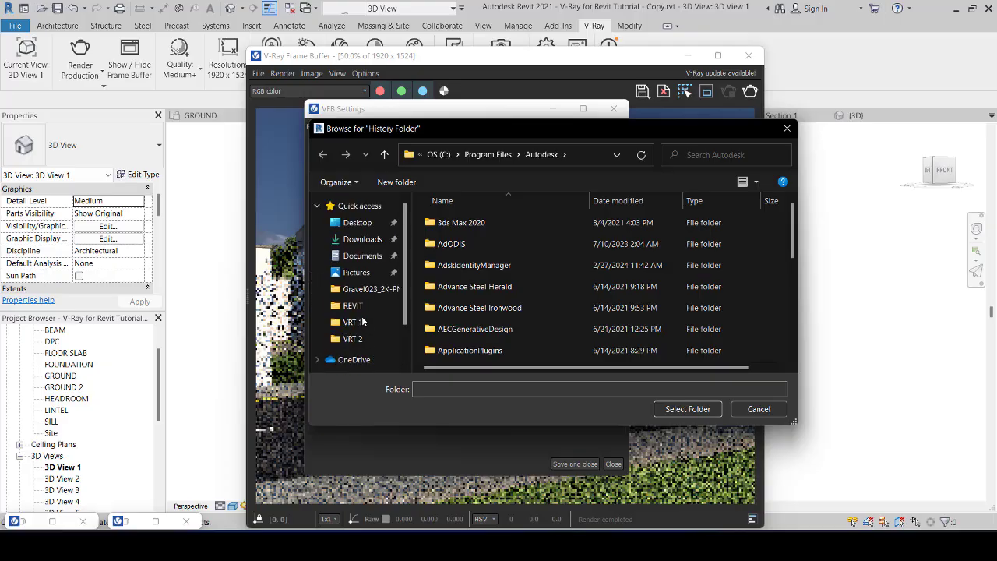
{"action": "left_click", "coordinate": [364, 257]}
{"action": "scroll", "coordinate": [535, 295], "scroll_direction": "down", "scroll_amount": 7}
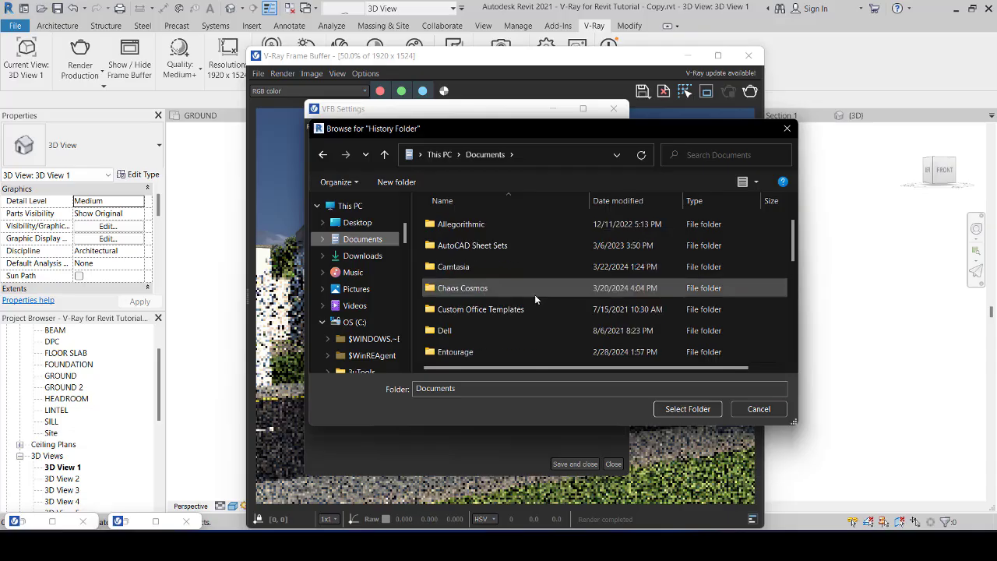
{"action": "double_click", "coordinate": [519, 311]}
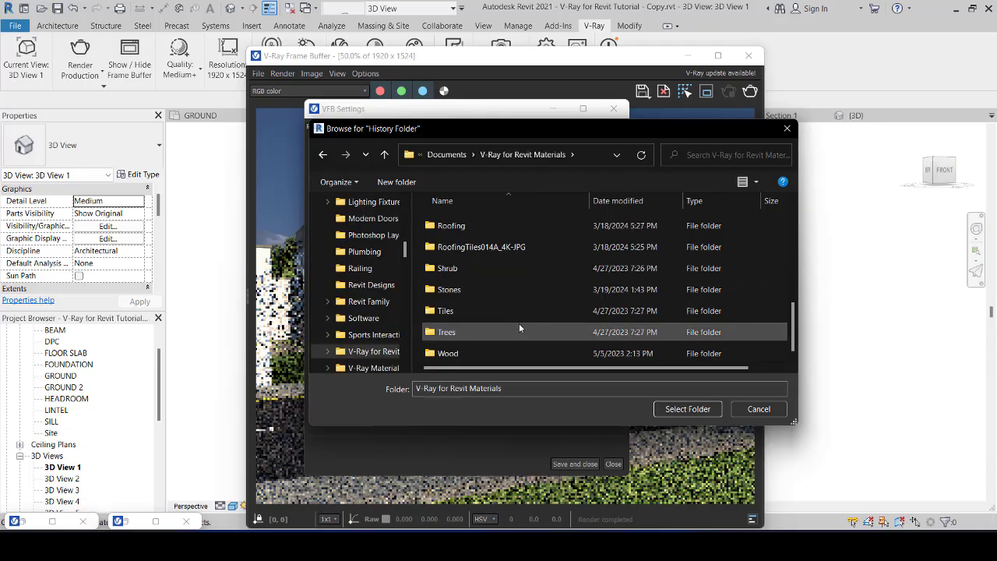
{"action": "left_click", "coordinate": [692, 409]}
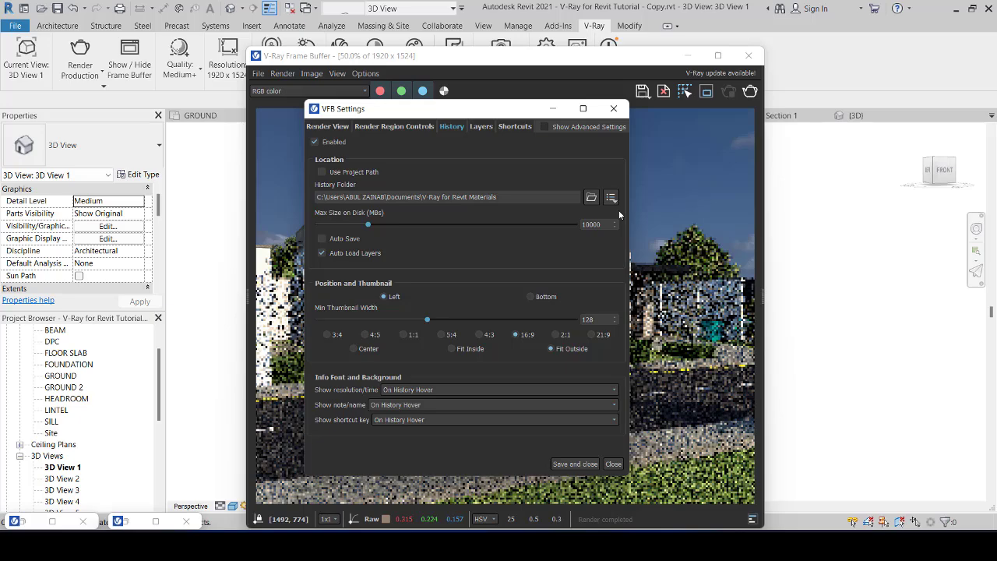
Step: Enable Auto Save and Auto Save Completed Only for the render history, and save the VFB settings
{"action": "left_click", "coordinate": [322, 238]}
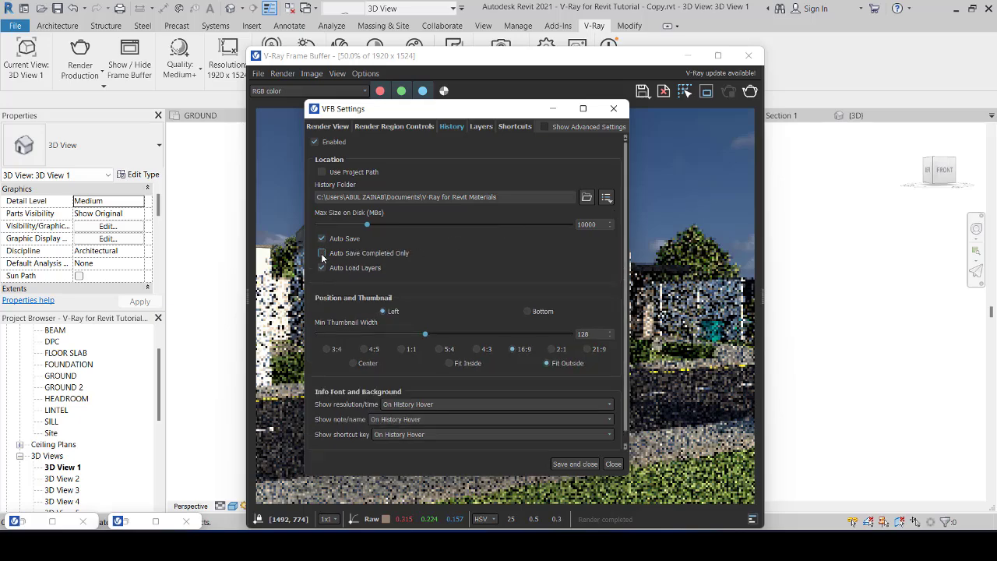
{"action": "left_click", "coordinate": [322, 253]}
{"action": "left_click", "coordinate": [580, 464]}
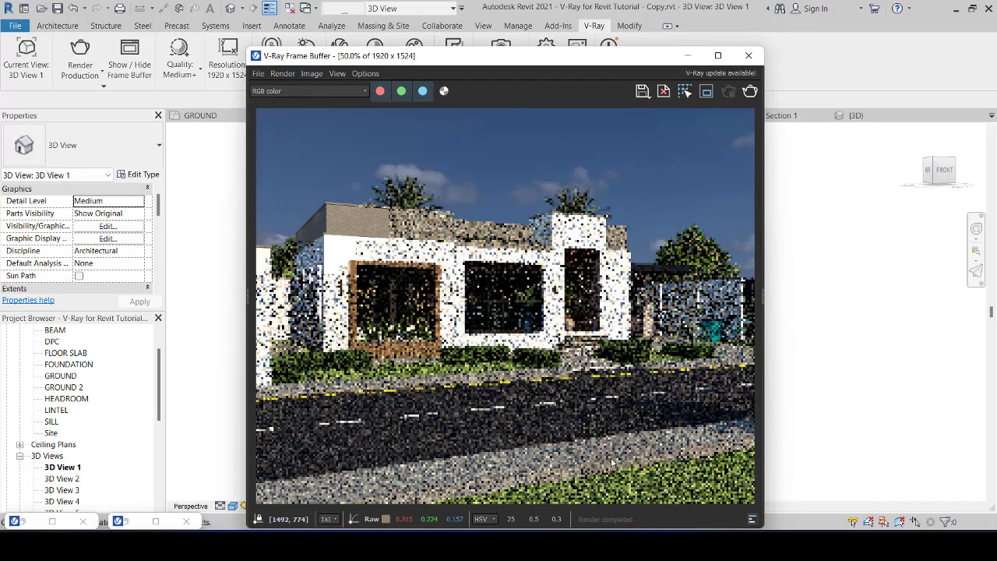
Step: Load the finished noise-free daylight exterior render from the history, and bring up the frame buffer's layers
{"action": "double_click", "coordinate": [246, 247]}
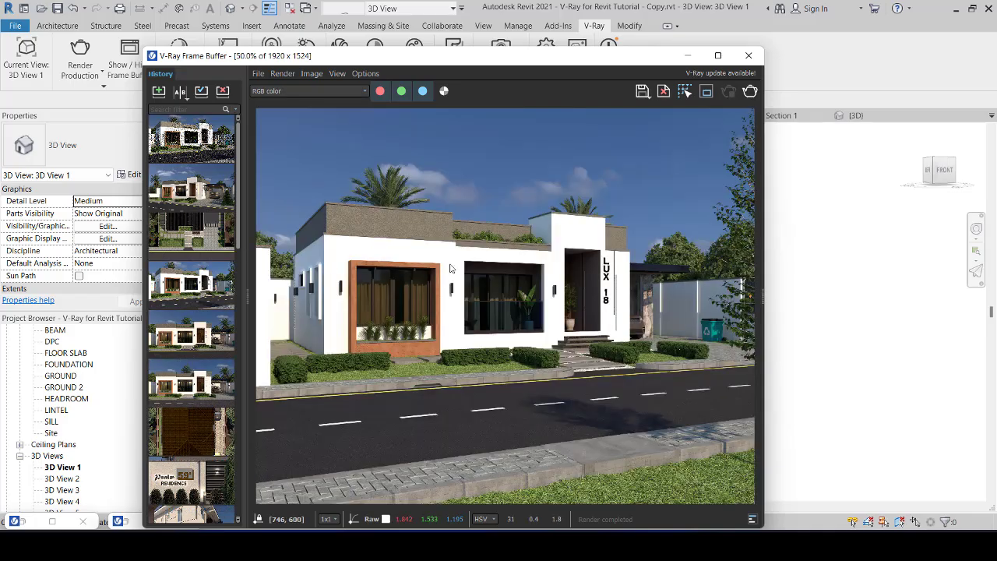
{"action": "left_click", "coordinate": [248, 262]}
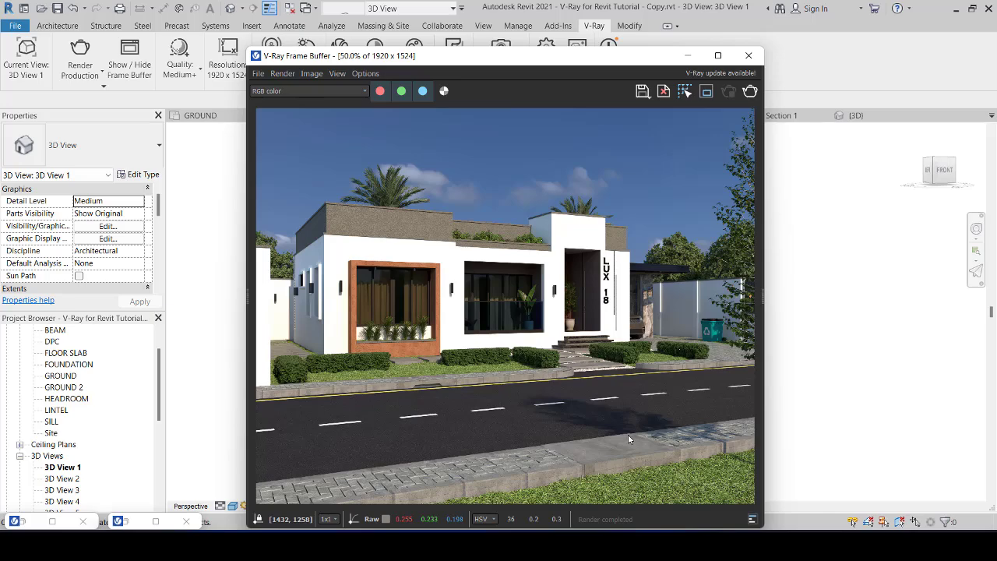
{"action": "left_click", "coordinate": [762, 258]}
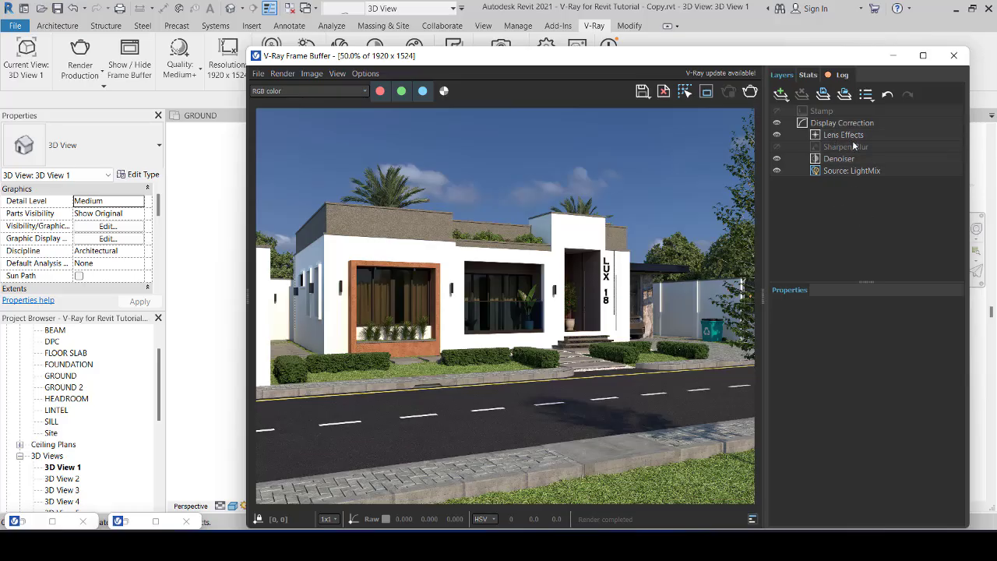
{"action": "left_click_drag", "start_coordinate": [796, 60], "coordinate": [687, 58]}
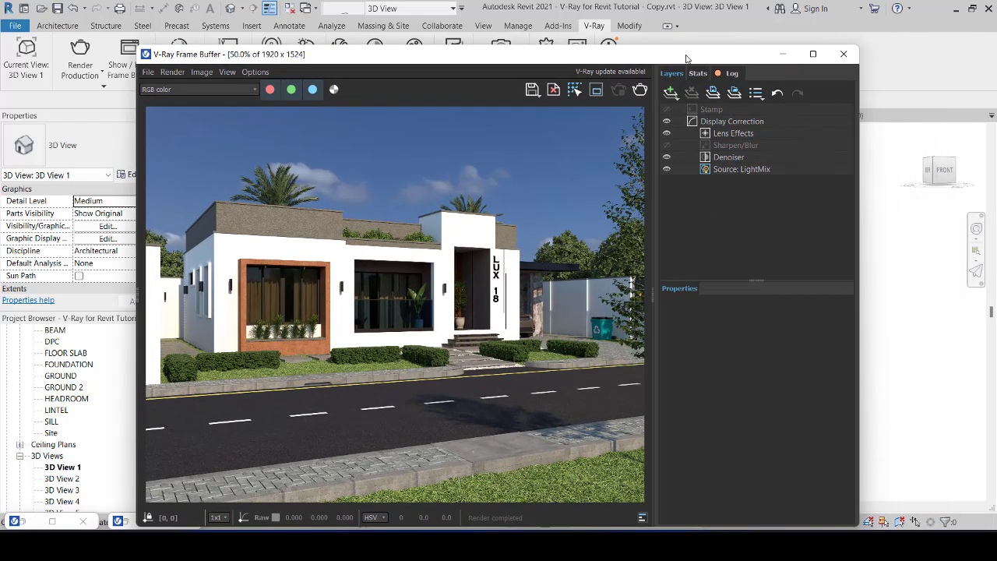
Step: Examine the Lens Effects layer's bloom/glare and lens dust settings, and the Denoiser layer's settings
{"action": "left_click", "coordinate": [736, 134]}
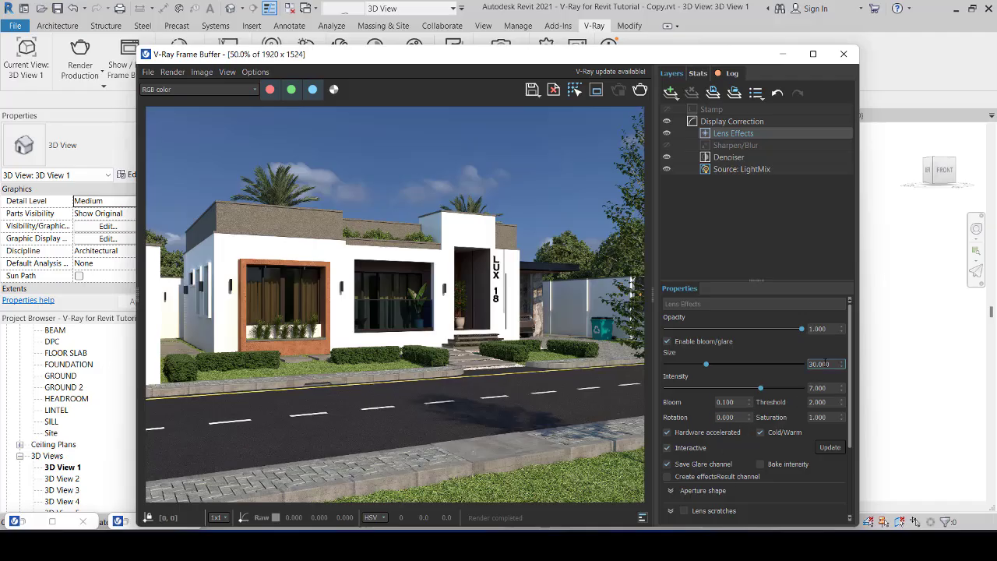
{"action": "scroll", "coordinate": [772, 340], "scroll_direction": "down", "scroll_amount": 5}
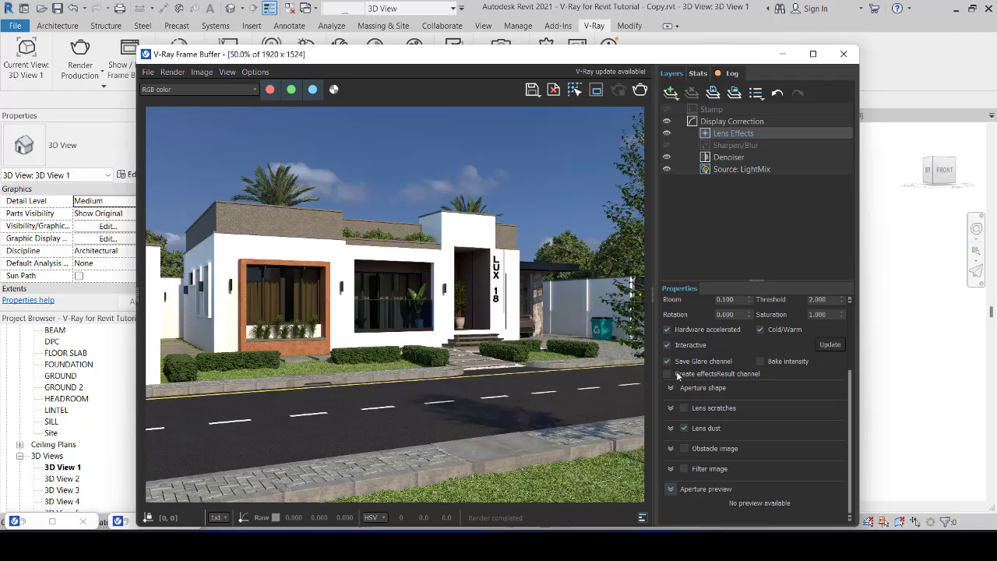
{"action": "left_click", "coordinate": [671, 428]}
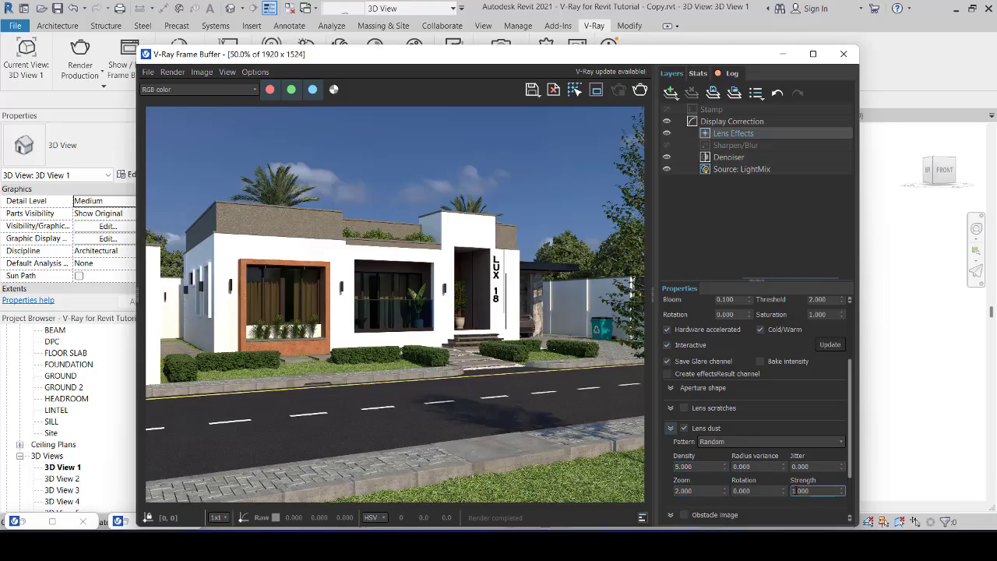
{"action": "scroll", "coordinate": [750, 490], "scroll_direction": "up", "scroll_amount": 1}
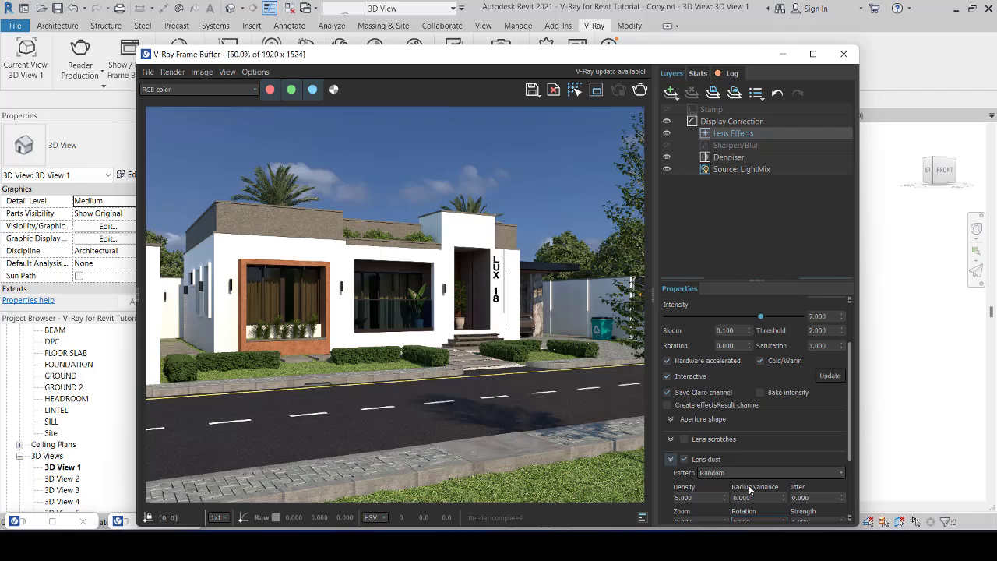
{"action": "scroll", "coordinate": [751, 489], "scroll_direction": "up", "scroll_amount": 3}
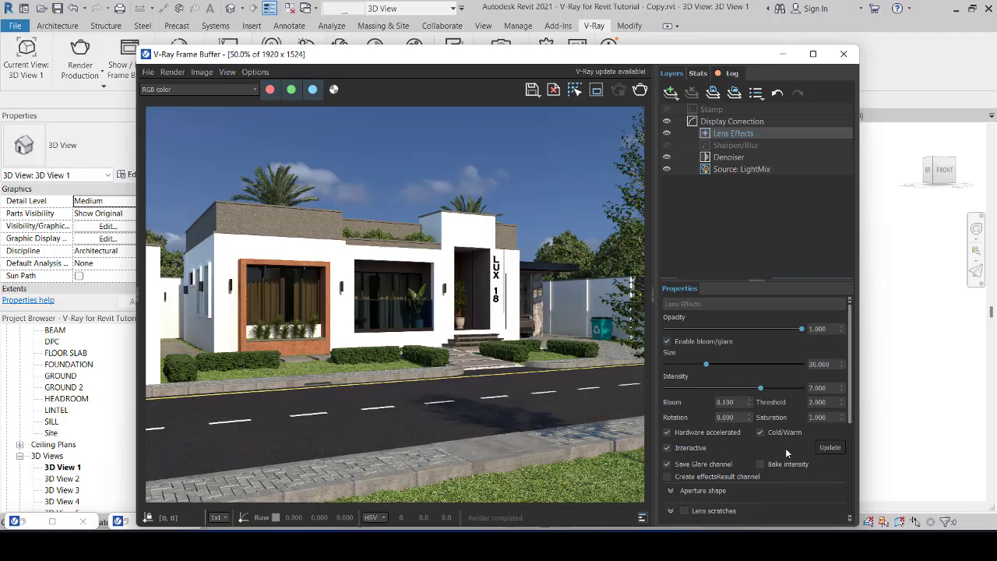
{"action": "left_click", "coordinate": [743, 158]}
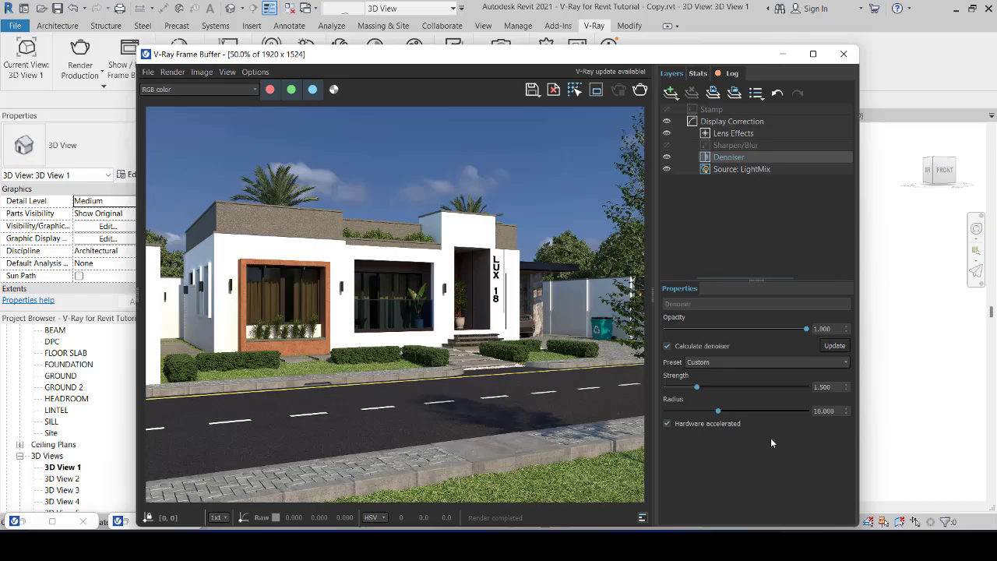
Step: Open the LightMix source properties and compare the render with the Environment light off and on
{"action": "left_click", "coordinate": [756, 170]}
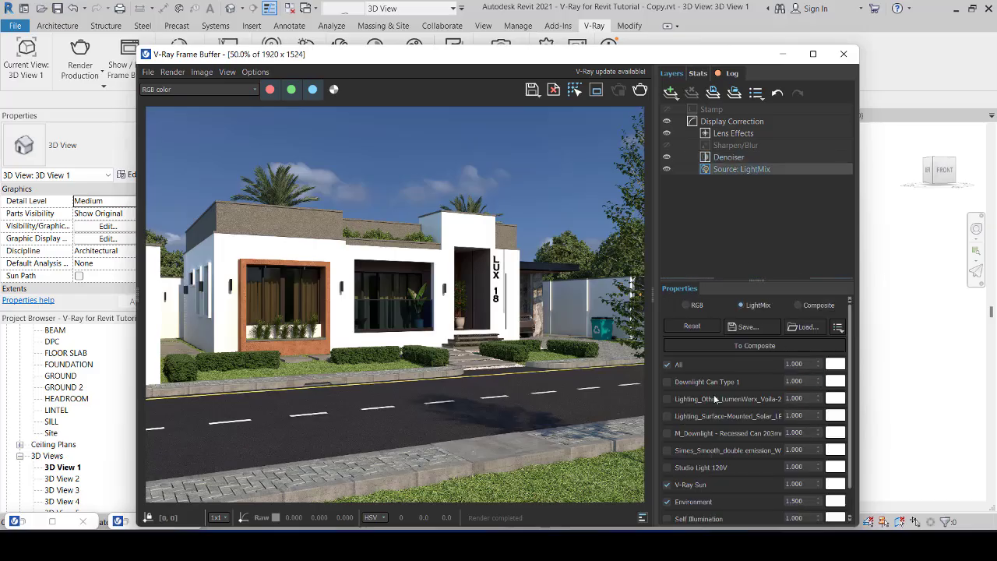
{"action": "scroll", "coordinate": [734, 502], "scroll_direction": "down", "scroll_amount": 1}
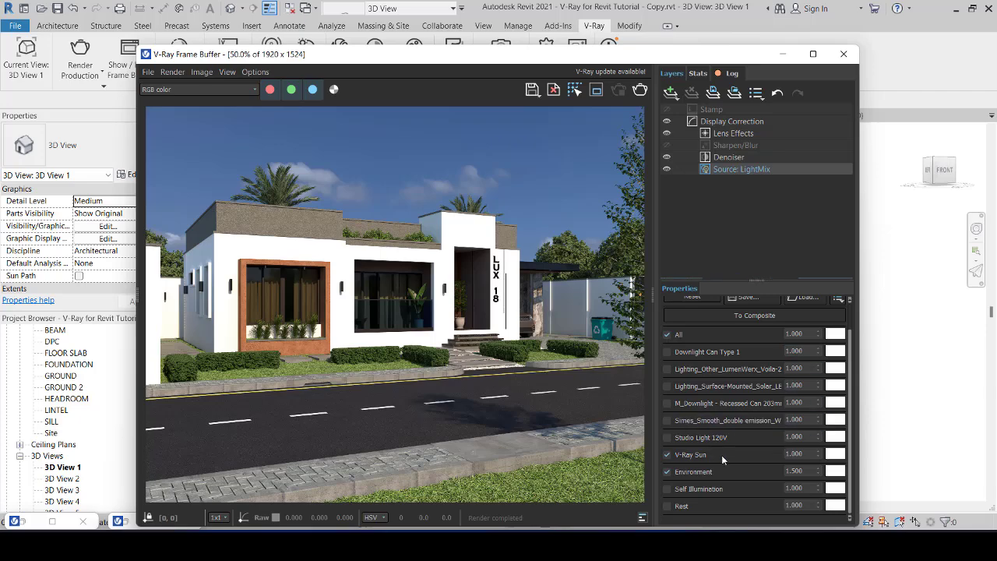
{"action": "left_click", "coordinate": [667, 471]}
{"action": "left_click", "coordinate": [667, 471]}
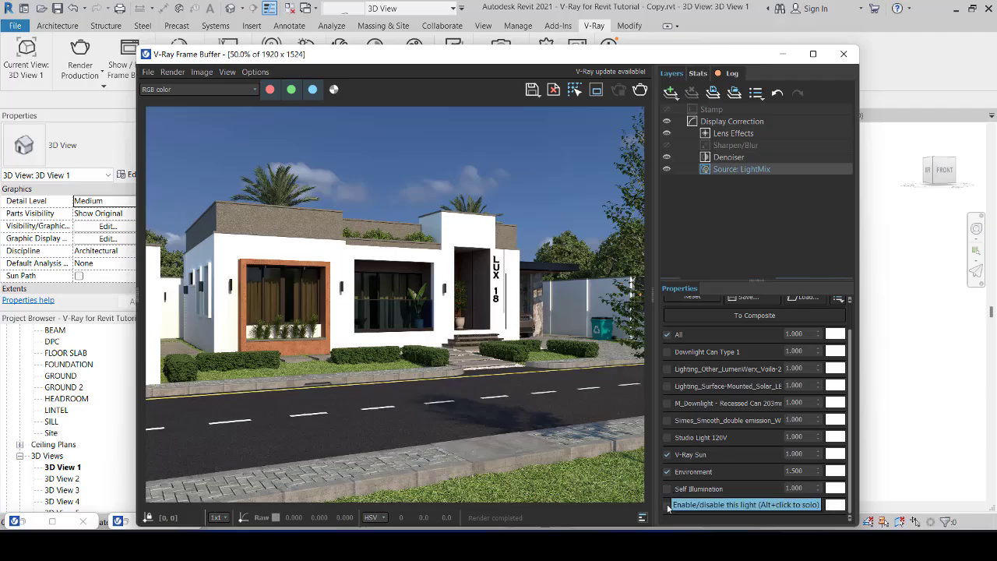
Step: Enable every remaining light in the LightMix, from Downlight Can Type 1 through Studio Light 120V, plus Self Illumination and Rest
{"action": "left_click", "coordinate": [668, 351]}
{"action": "left_click", "coordinate": [668, 369]}
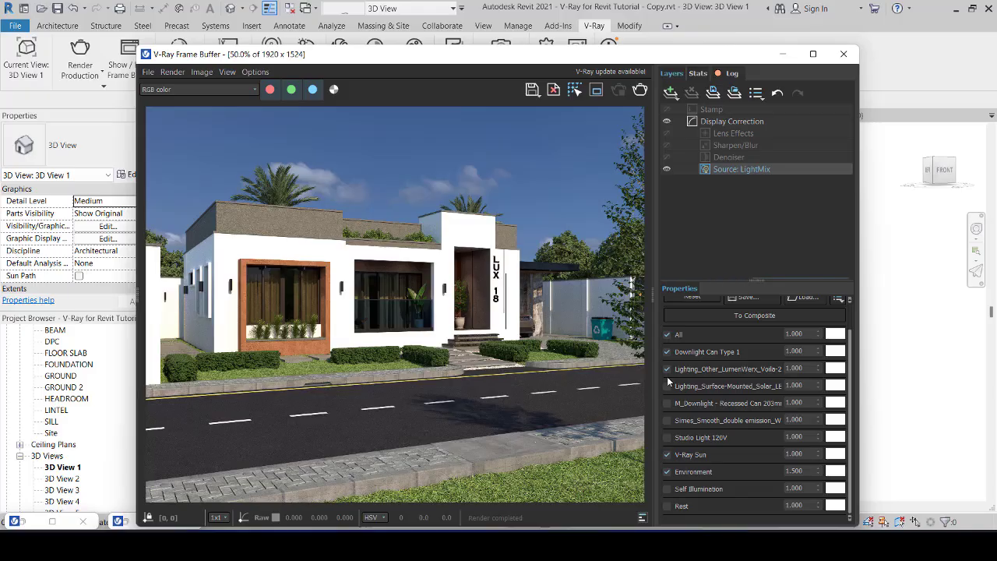
{"action": "left_click", "coordinate": [668, 351]}
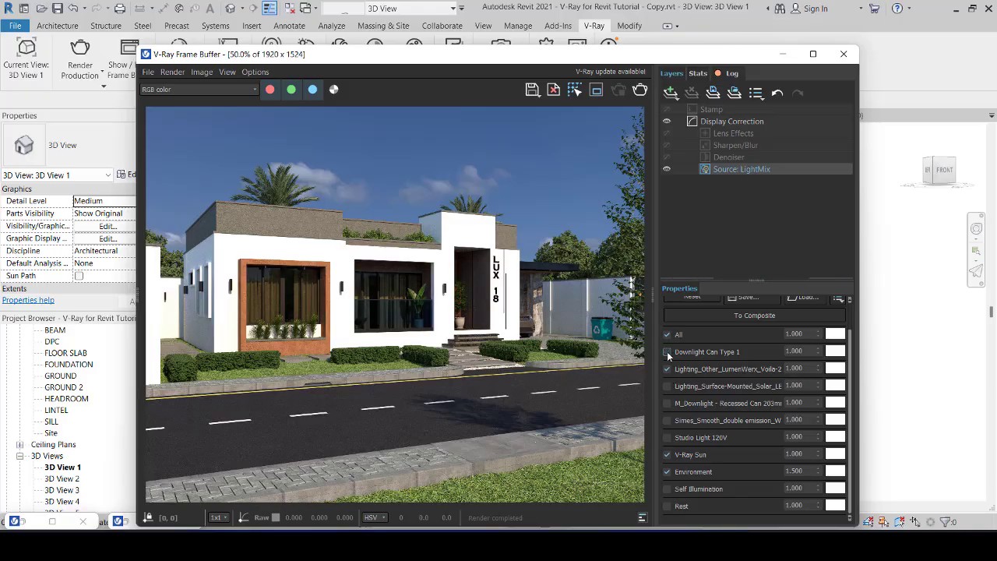
{"action": "left_click", "coordinate": [668, 353]}
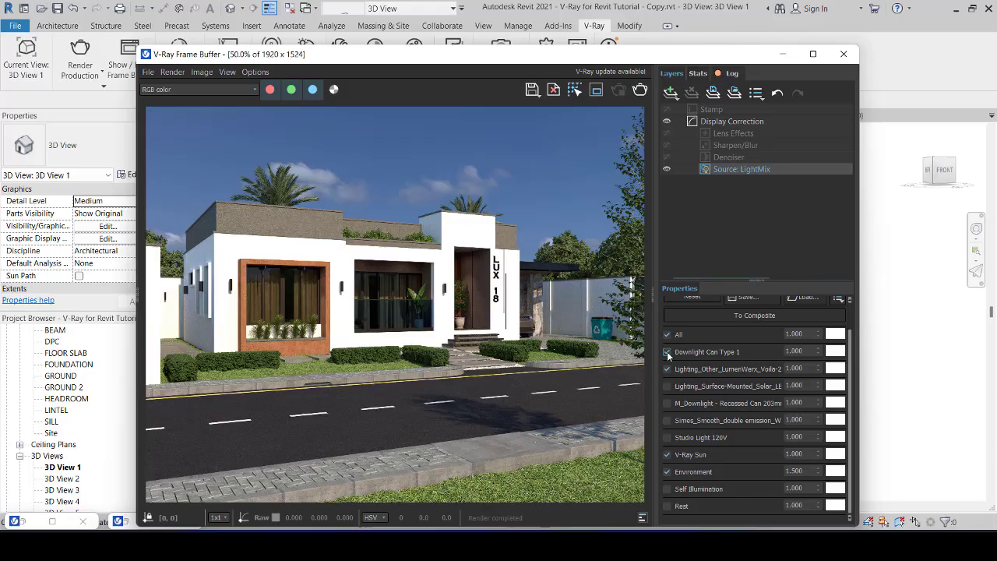
{"action": "left_click", "coordinate": [667, 385]}
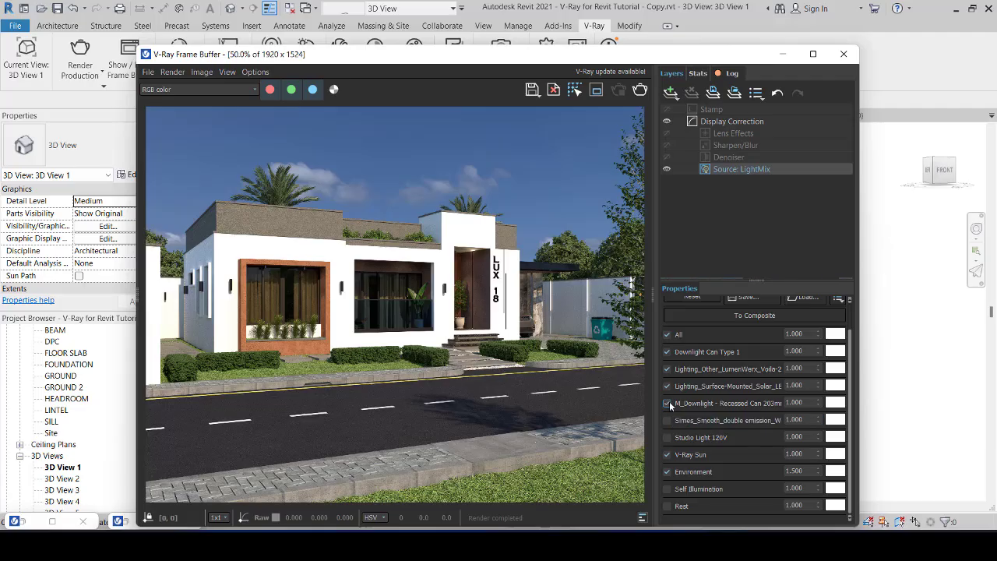
{"action": "left_click", "coordinate": [667, 420]}
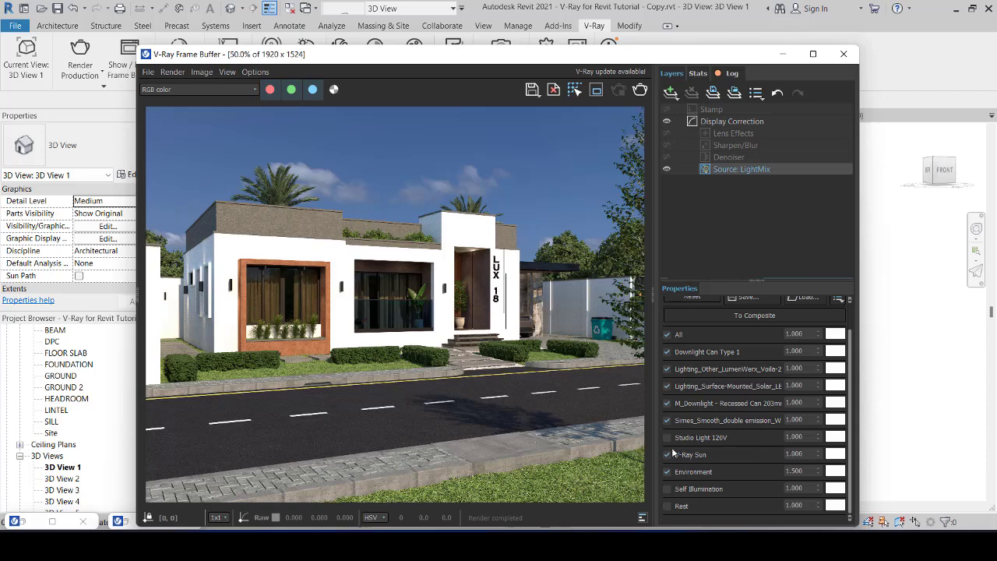
{"action": "left_click", "coordinate": [668, 437]}
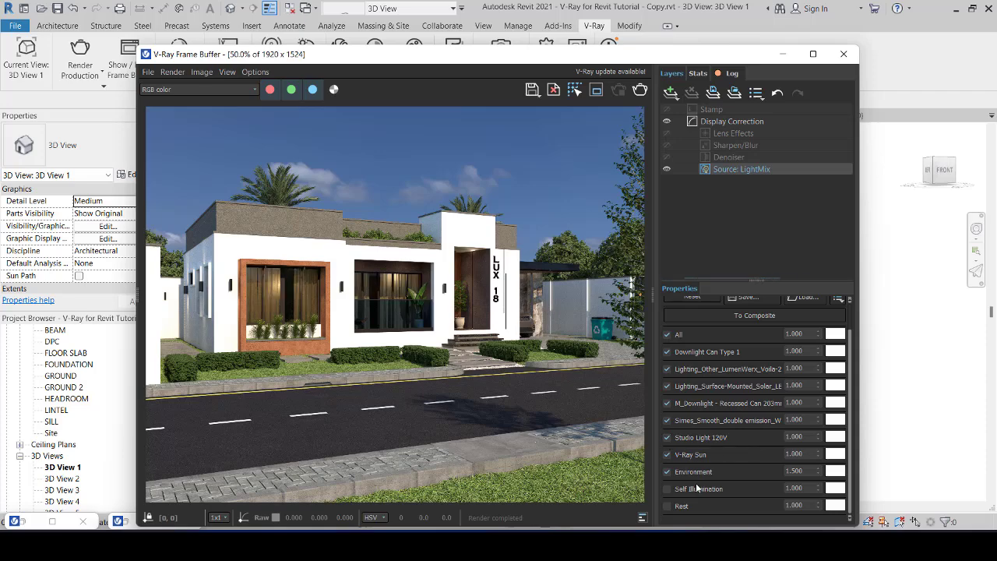
{"action": "left_click", "coordinate": [667, 489]}
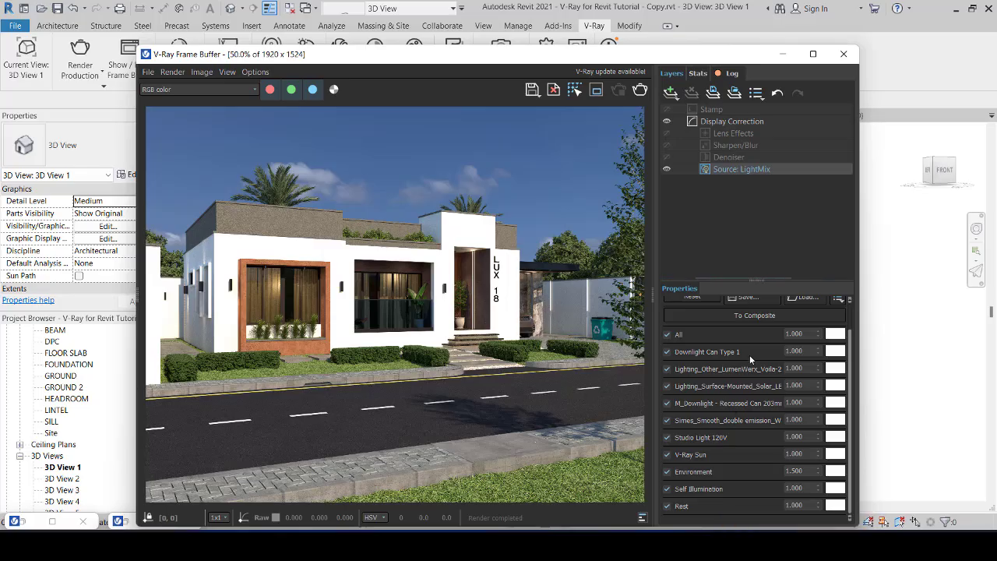
Step: Set the Studio Light 120V multiplier in the LightMix to 10
{"action": "left_click", "coordinate": [803, 420]}
{"action": "left_click", "coordinate": [819, 438]}
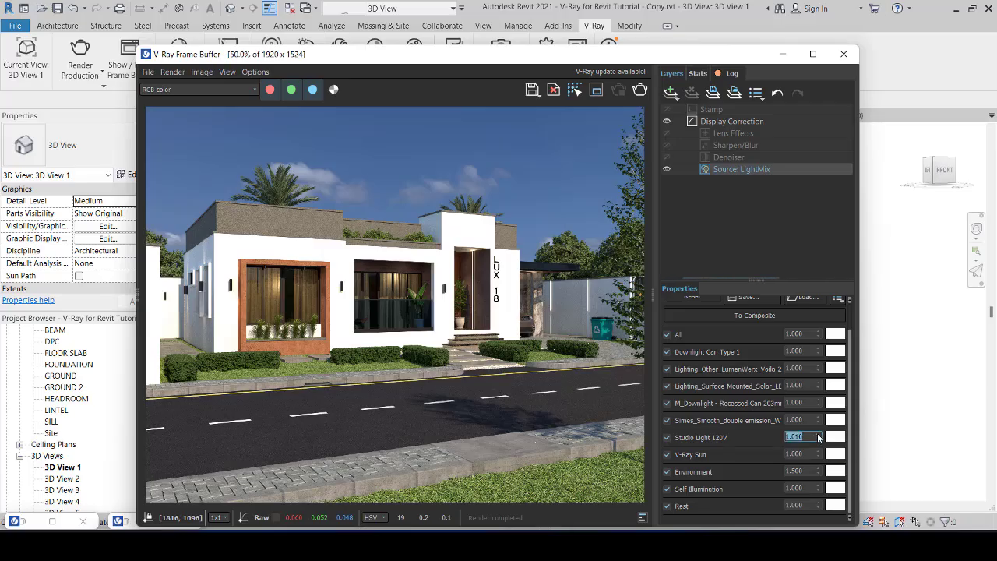
{"action": "left_click_drag", "start_coordinate": [818, 438], "coordinate": [838, 229]}
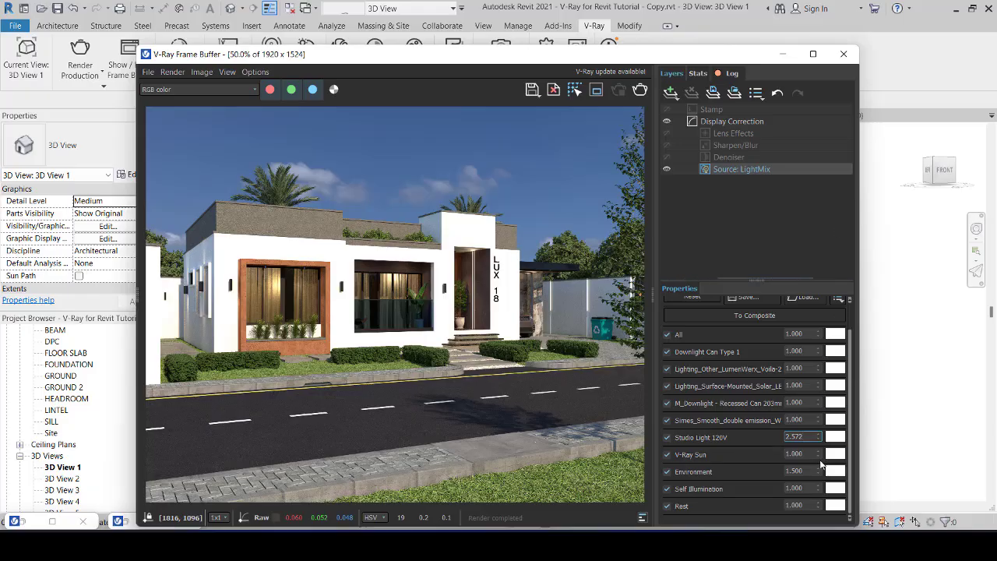
{"action": "double_click", "coordinate": [809, 437]}
{"action": "type", "text": "10"}
{"action": "left_click", "coordinate": [811, 419]}
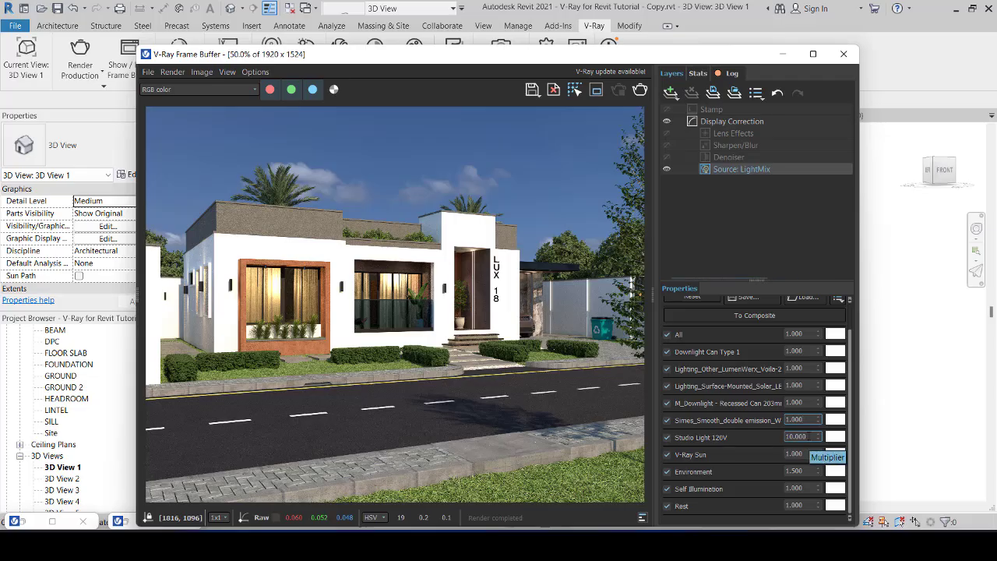
Step: Set the Studio Light 120V multiplier in the LightMix to 1
{"action": "double_click", "coordinate": [802, 437]}
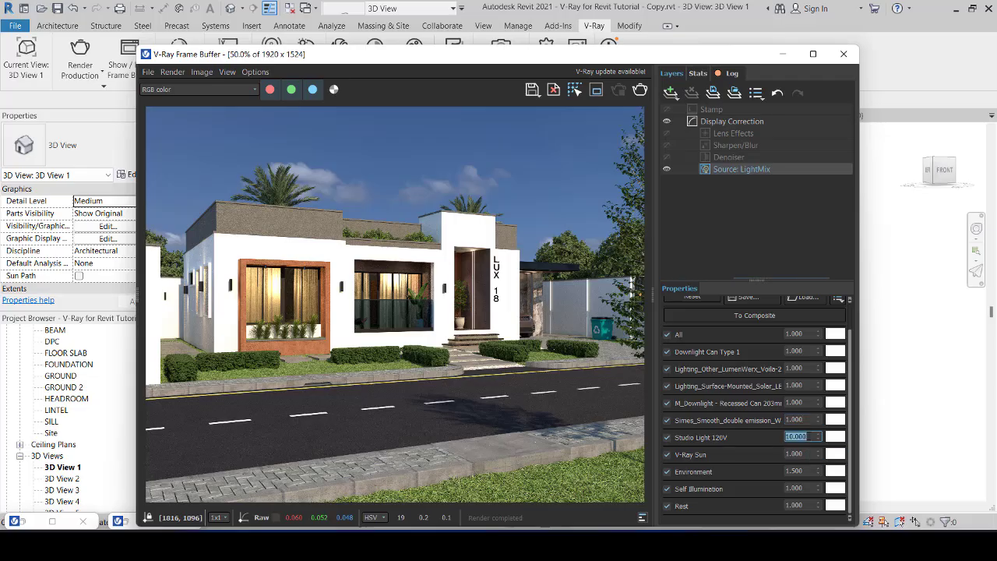
{"action": "type", "text": "1"}
{"action": "left_click", "coordinate": [803, 454]}
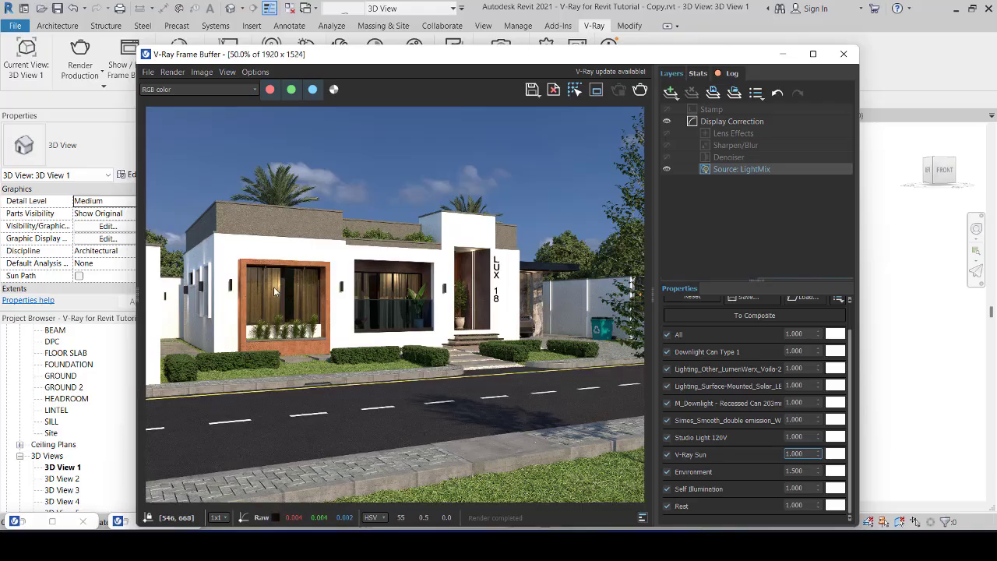
Step: Set the Studio Light 120V multiplier to 0 to view the windows without its contribution
{"action": "double_click", "coordinate": [798, 449]}
{"action": "double_click", "coordinate": [795, 436]}
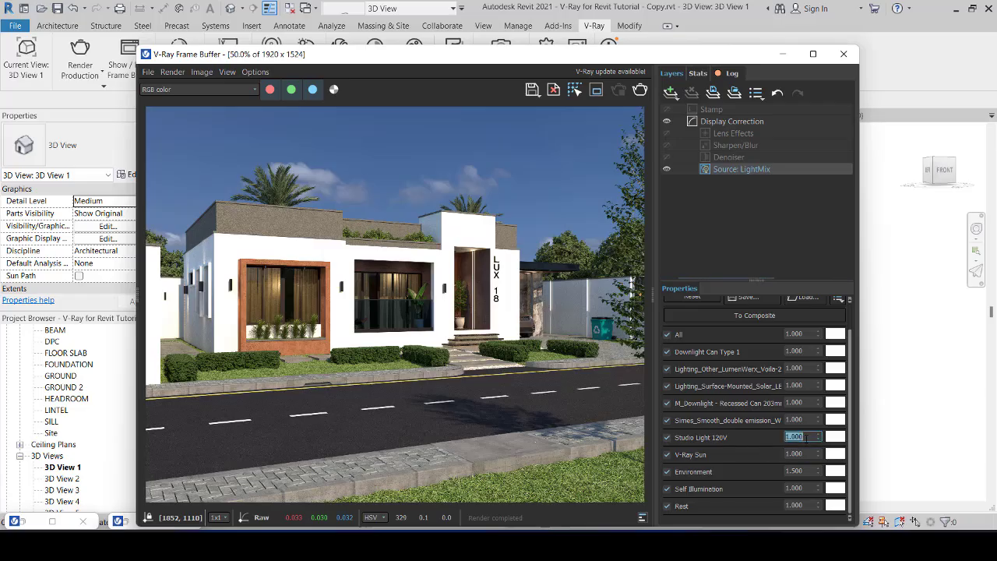
{"action": "type", "text": "0"}
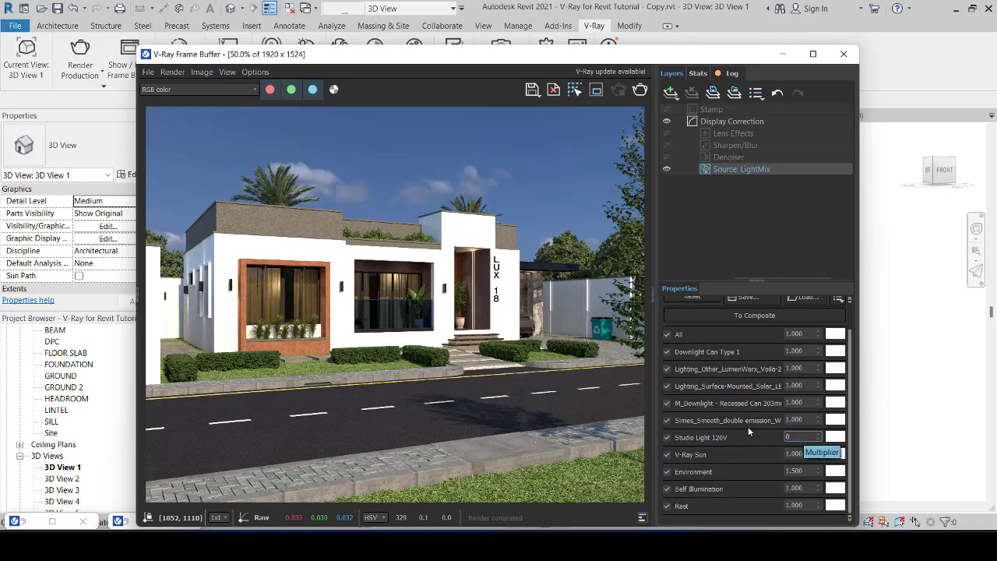
{"action": "left_click", "coordinate": [803, 419]}
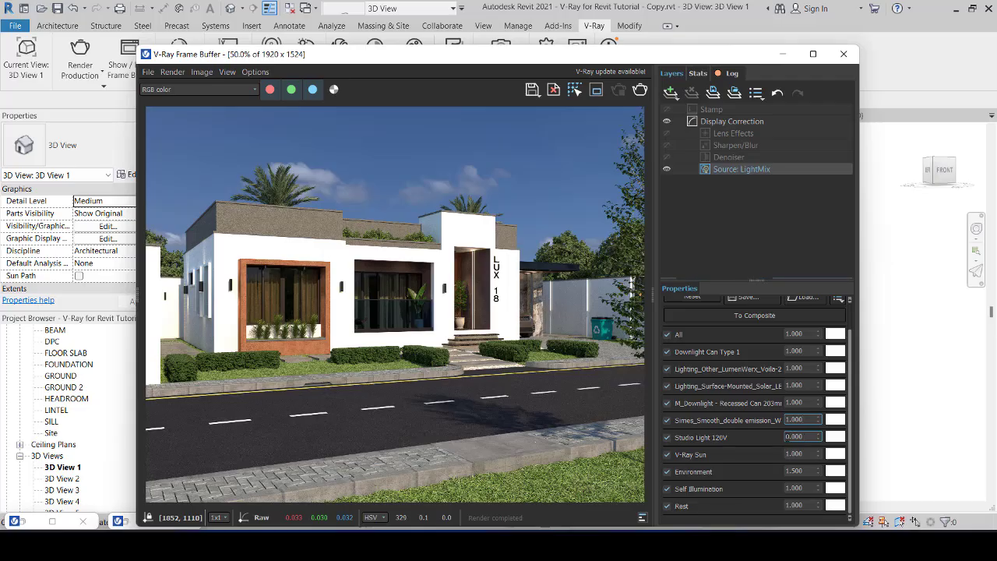
Step: Raise the Studio Light 120V multiplier in the LightMix to 5
{"action": "double_click", "coordinate": [803, 437]}
{"action": "type", "text": "1"}
{"action": "type", "text": "5"}
{"action": "key", "text": "Tab"}
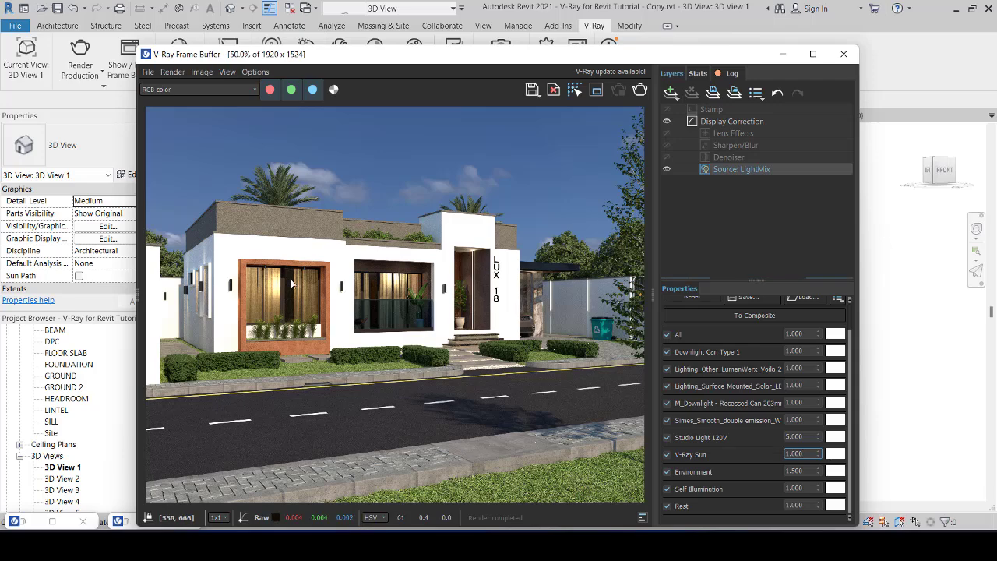
Step: Enter 1 as the multiplier for both V-Ray Sun and Studio Light 120V in the LightMix
{"action": "double_click", "coordinate": [807, 455]}
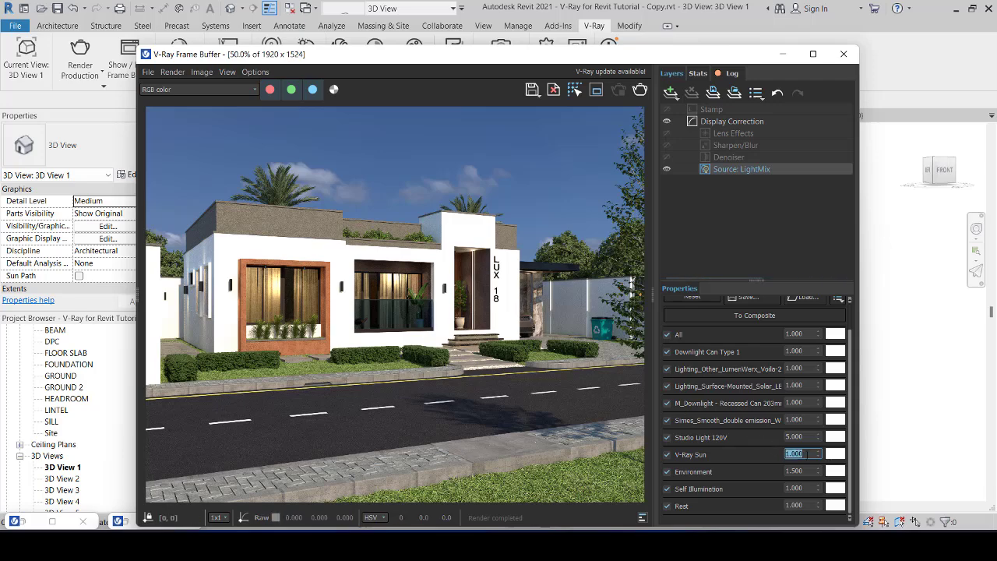
{"action": "type", "text": "1"}
{"action": "left_click", "coordinate": [809, 435]}
{"action": "double_click", "coordinate": [809, 436]}
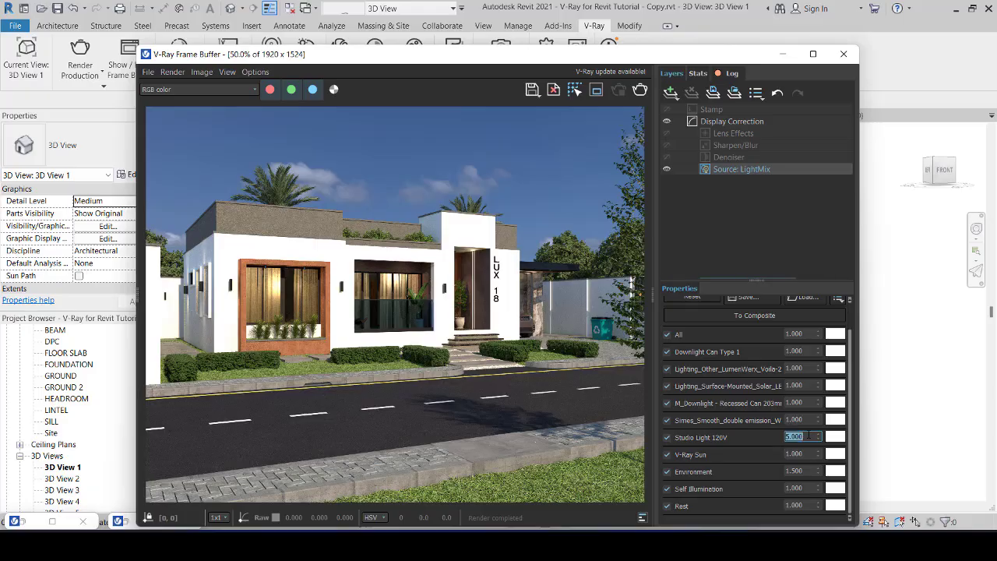
{"action": "type", "text": "1"}
{"action": "left_click", "coordinate": [807, 454]}
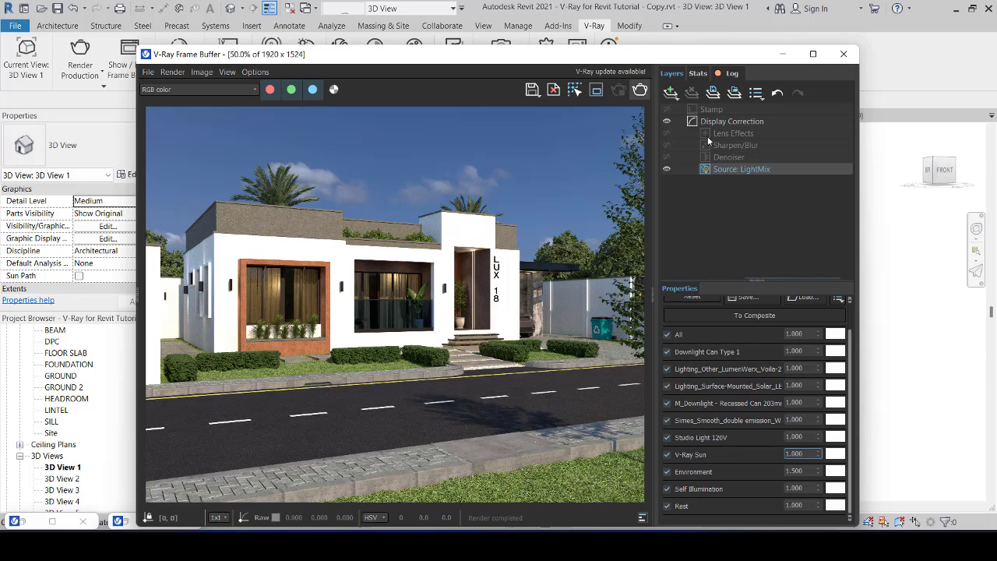
Step: Set the Sharpen/Blur layer's blur radius to 0 and try to enable Calculate Sharpen/Blur
{"action": "left_click", "coordinate": [745, 146]}
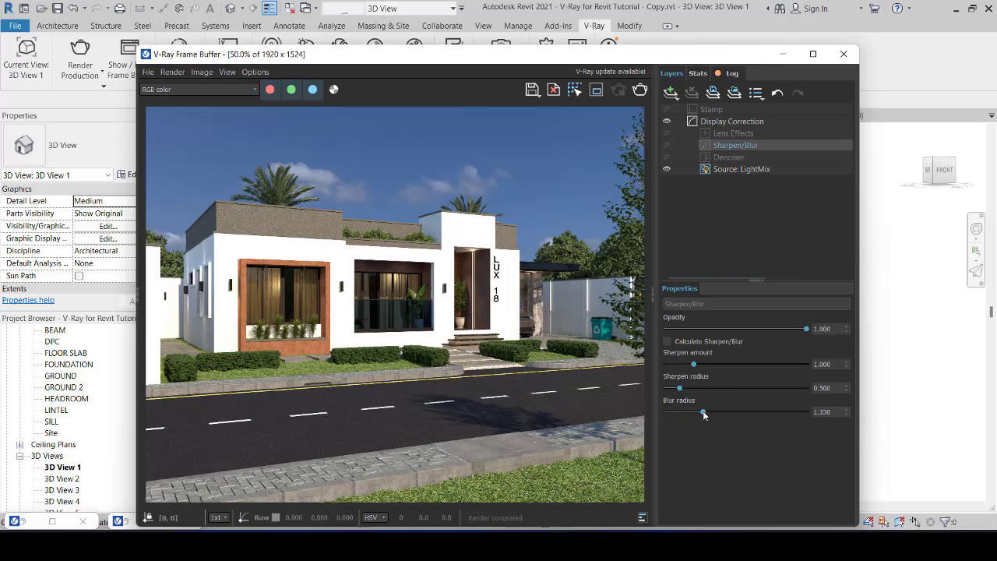
{"action": "left_click_drag", "start_coordinate": [704, 414], "coordinate": [654, 410]}
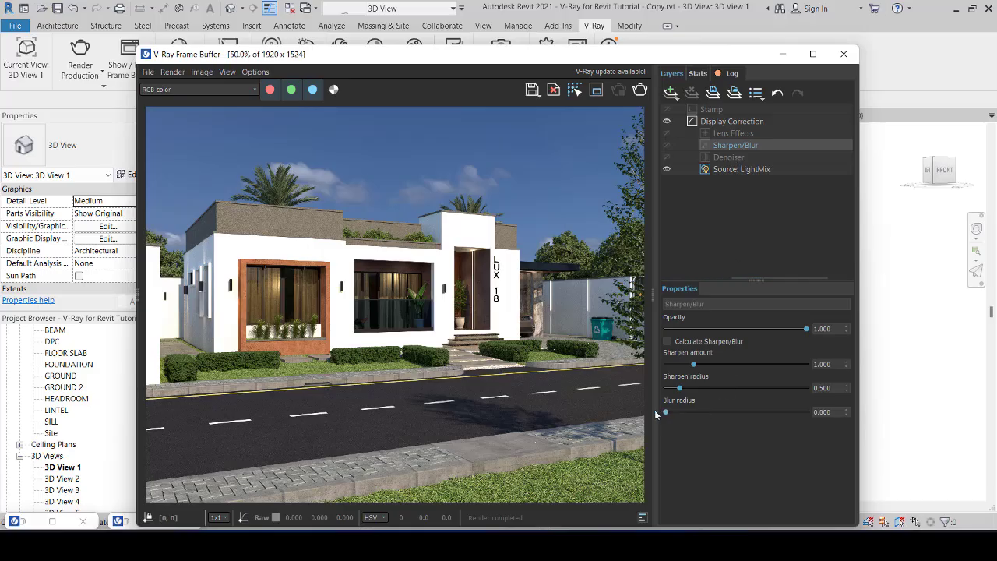
{"action": "left_click", "coordinate": [668, 343]}
Step: Return to the LightMix source properties and disable V-Ray Sun for a dusk version of the render
{"action": "left_click", "coordinate": [745, 170]}
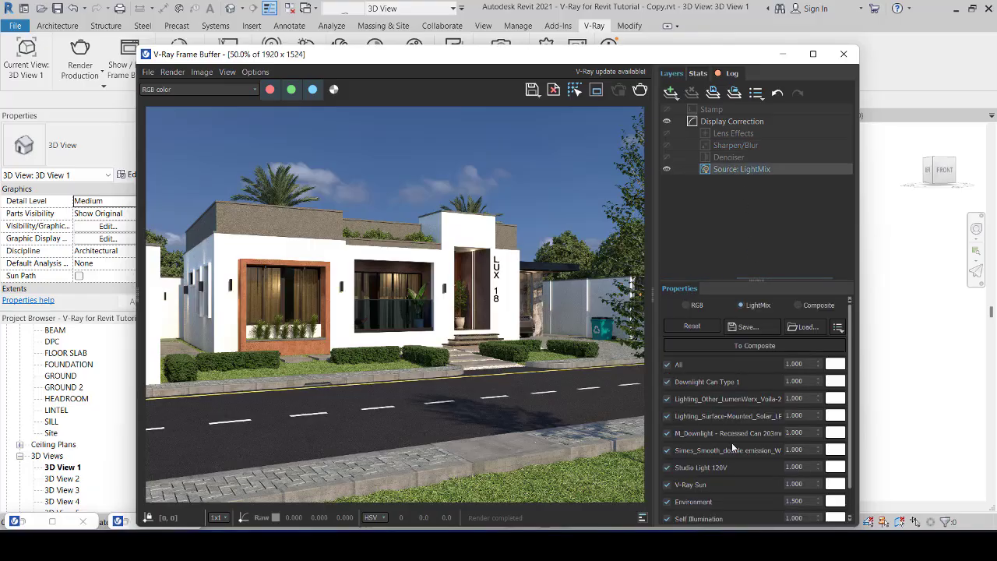
{"action": "scroll", "coordinate": [734, 459], "scroll_direction": "down", "scroll_amount": 2}
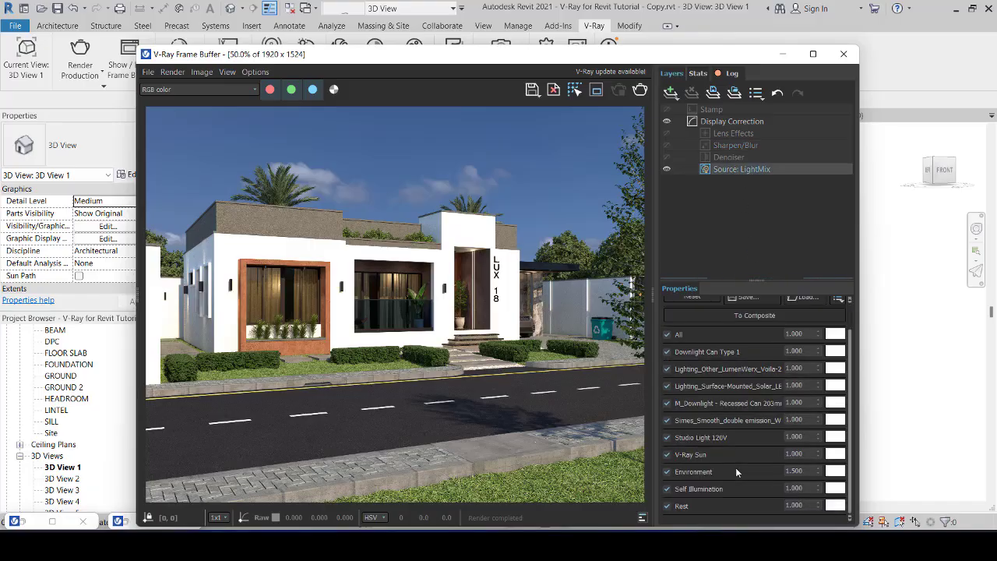
{"action": "left_click", "coordinate": [667, 455]}
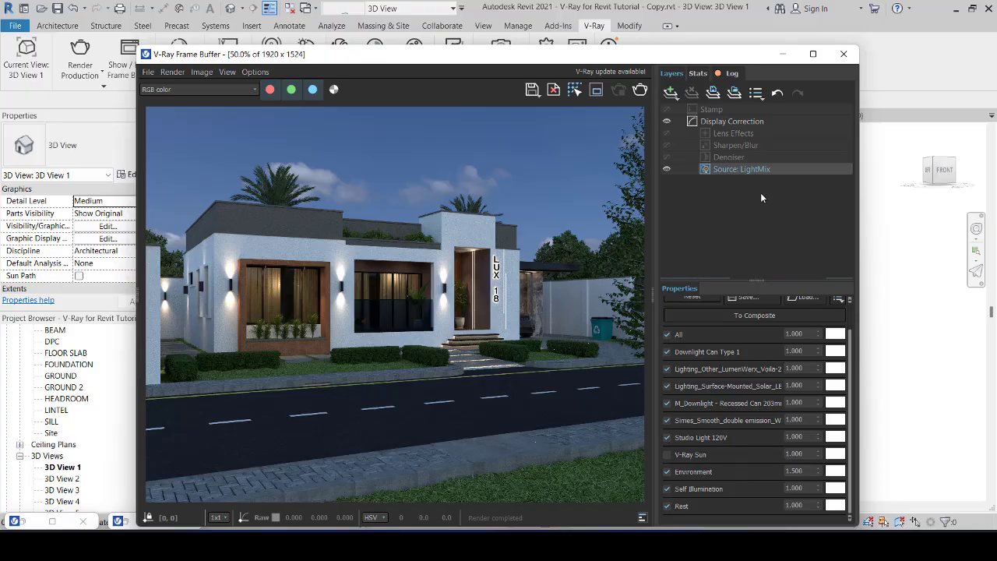
Step: Examine the Lens Effects layer's bloom/glare and lens dust settings and the commands available for the LightMix source layer
{"action": "left_click", "coordinate": [747, 134]}
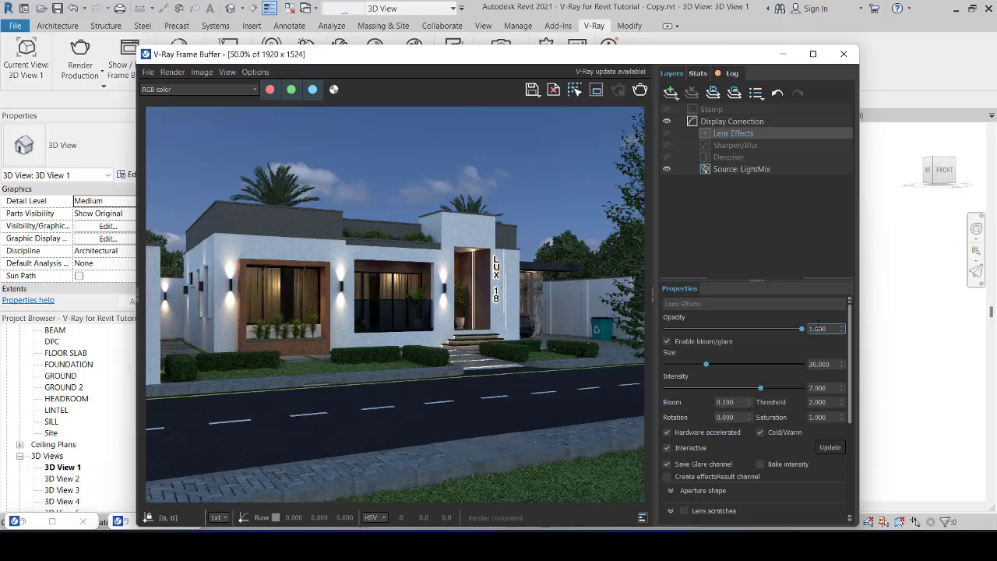
{"action": "key", "text": "Tab"}
{"action": "key", "text": "Tab"}
{"action": "scroll", "coordinate": [771, 402], "scroll_direction": "down", "scroll_amount": 1}
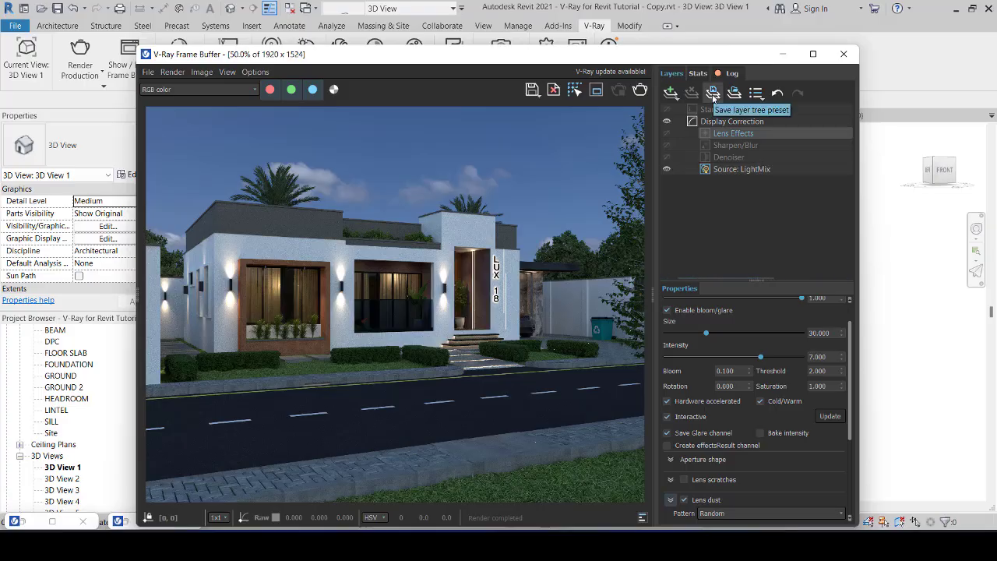
{"action": "right_click", "coordinate": [758, 172]}
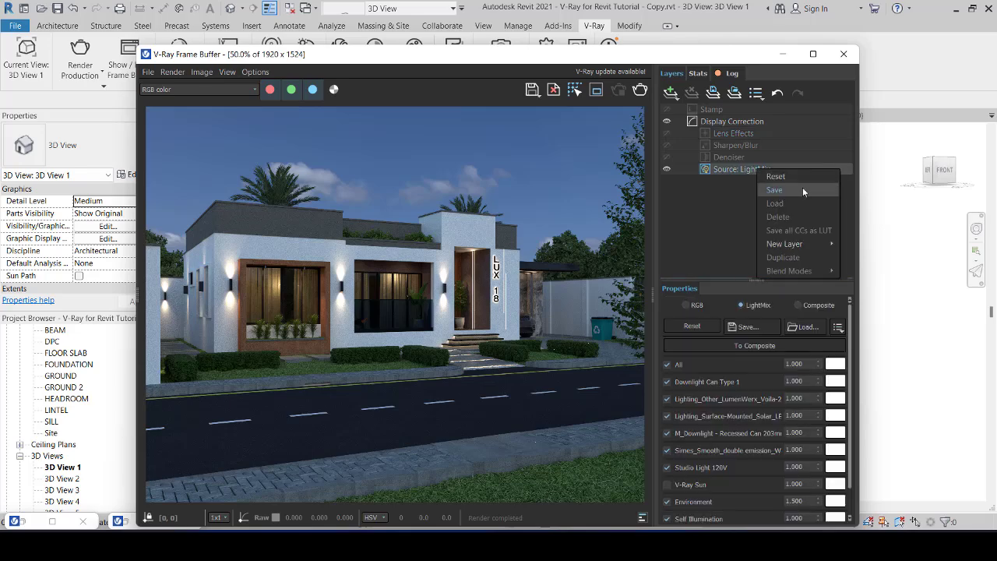
{"action": "left_click", "coordinate": [714, 207]}
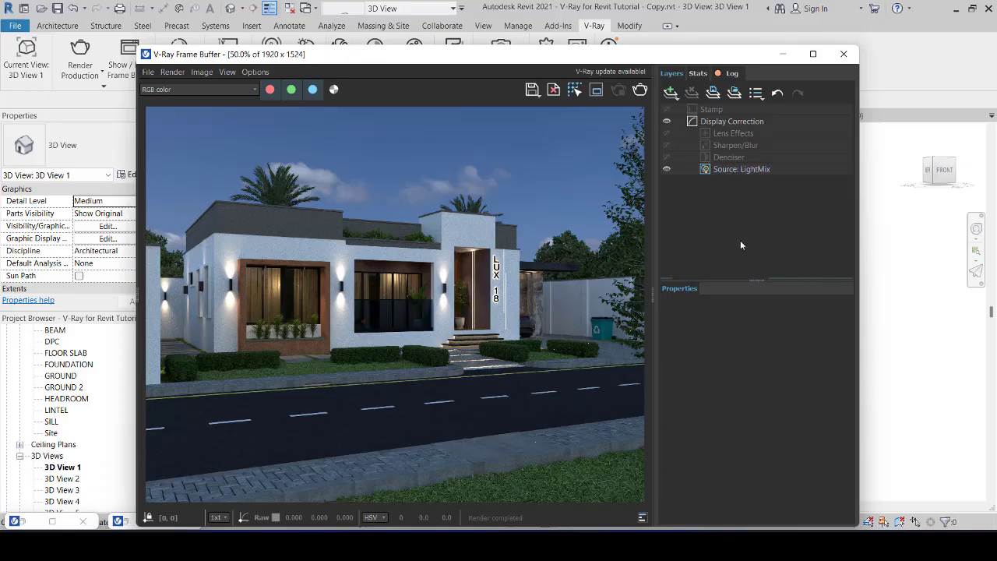
Step: Check the Simes_Smooth double emission wall lights by switching them off and on, and set their LightMix multiplier to 0.25
{"action": "left_click", "coordinate": [754, 170]}
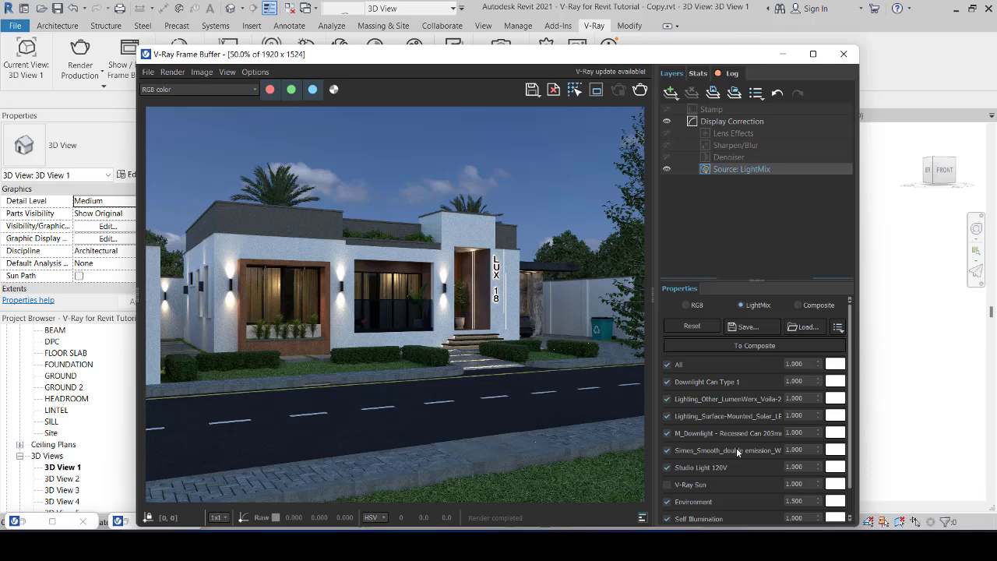
{"action": "left_click", "coordinate": [668, 451]}
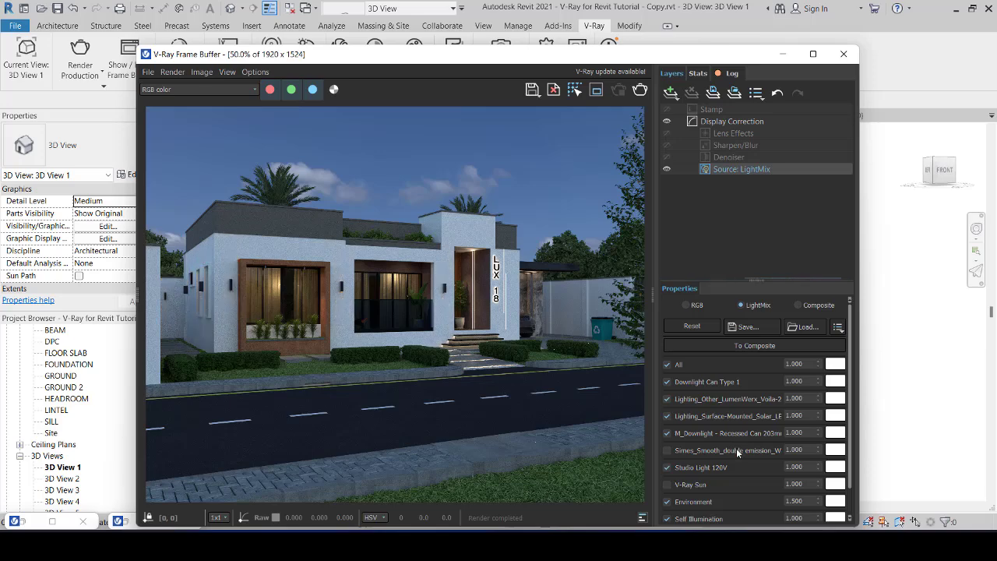
{"action": "left_click", "coordinate": [668, 451]}
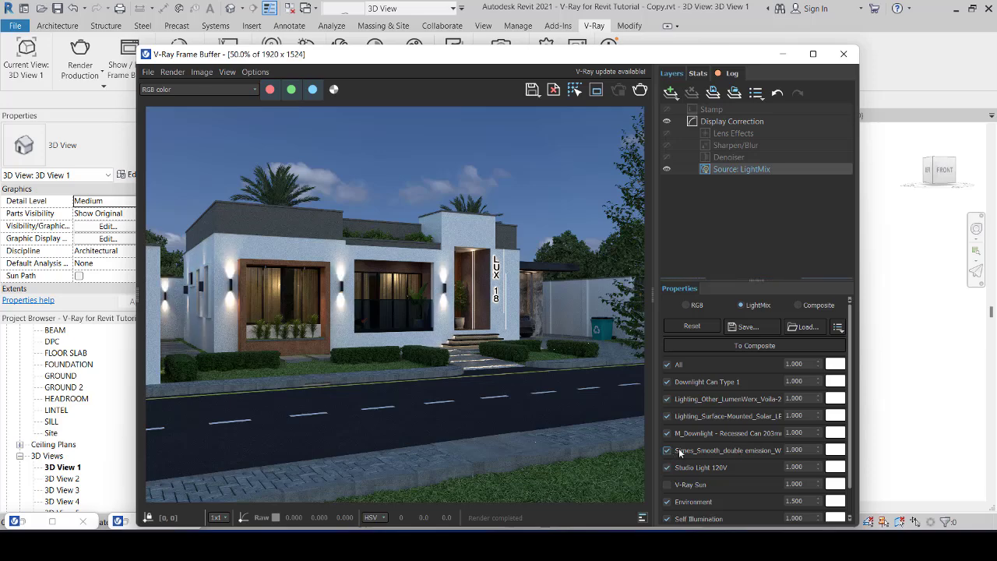
{"action": "double_click", "coordinate": [808, 449]}
{"action": "type", "text": "0.25"}
{"action": "left_click", "coordinate": [806, 433]}
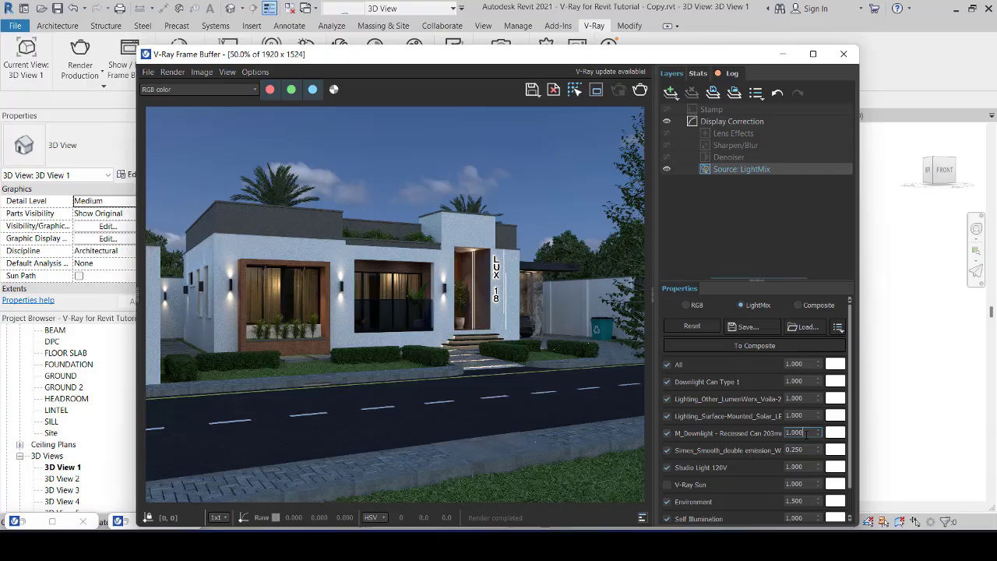
Step: Save the current channel of the dusk render as a Windows bitmap (*.bmp) file named Vrtc
{"action": "left_click", "coordinate": [540, 97]}
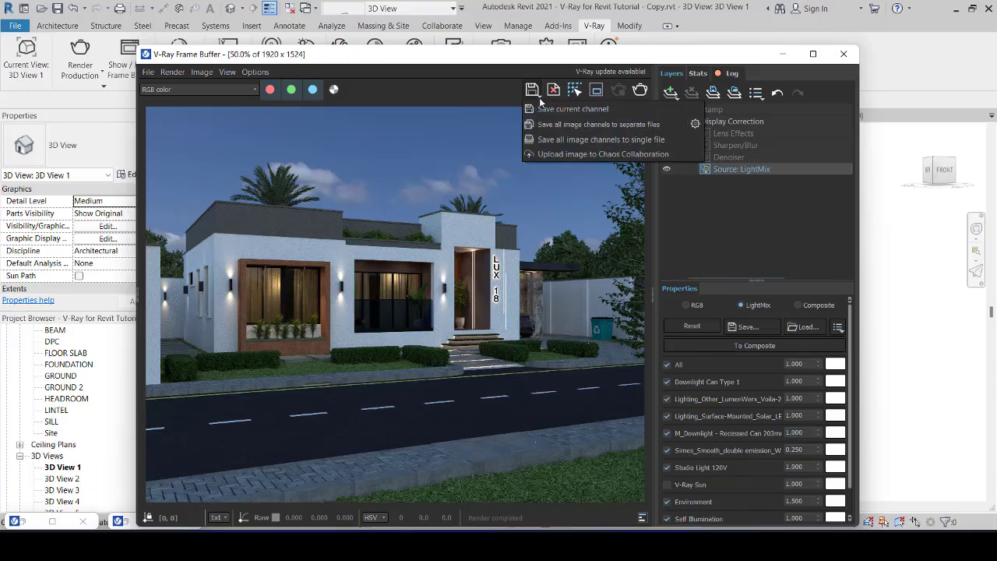
{"action": "left_click", "coordinate": [551, 109]}
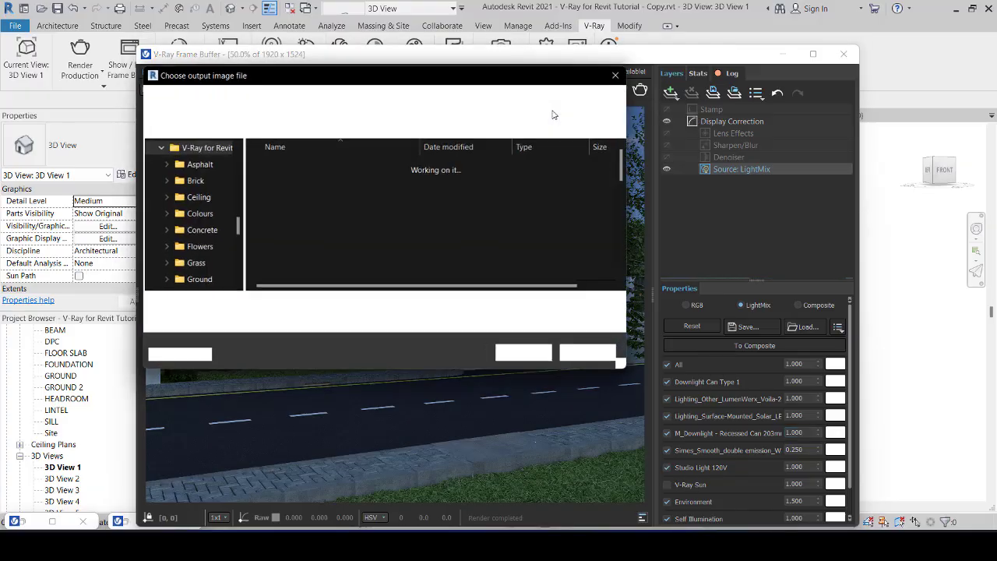
{"action": "left_click", "coordinate": [310, 324]}
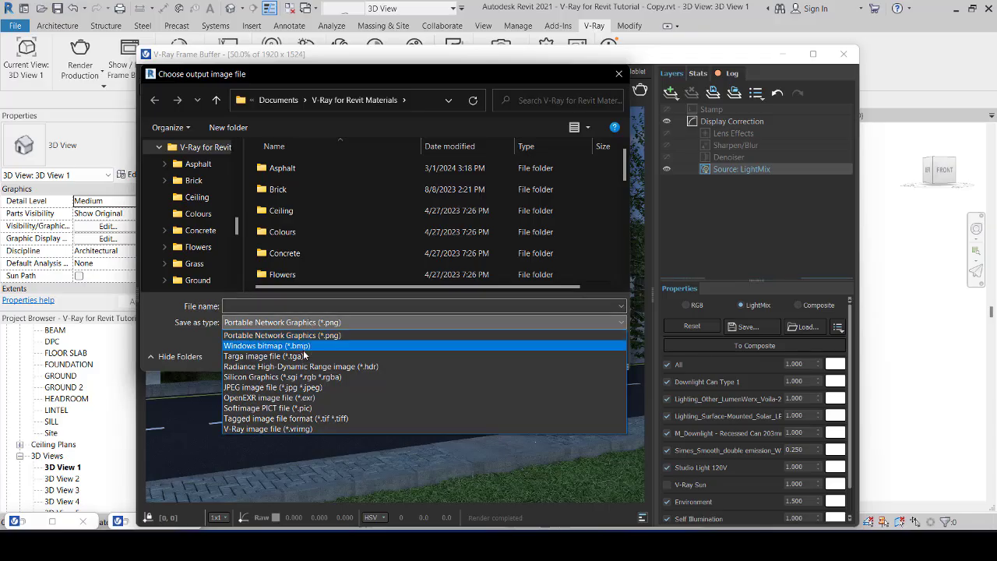
{"action": "left_click", "coordinate": [308, 345]}
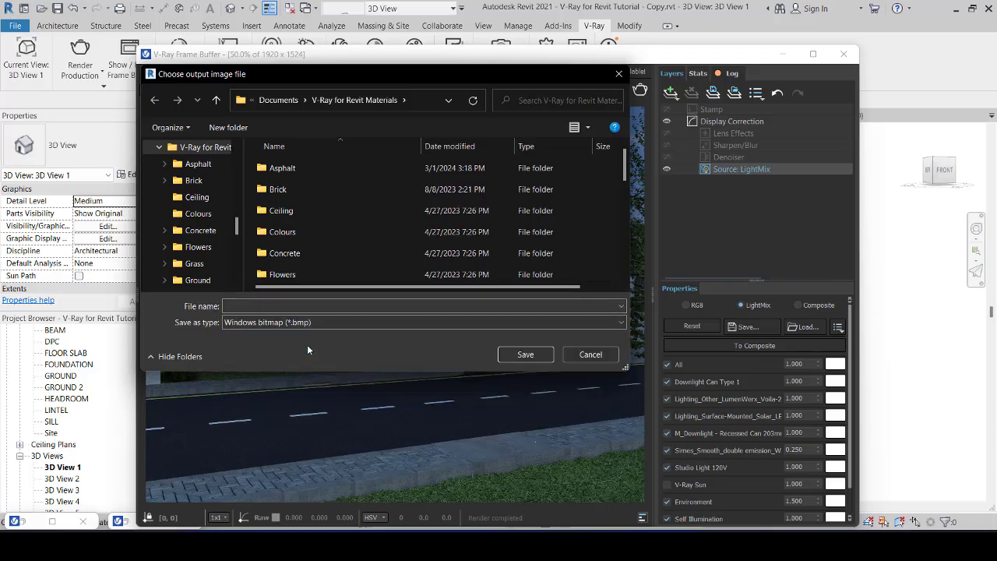
{"action": "left_click", "coordinate": [287, 306]}
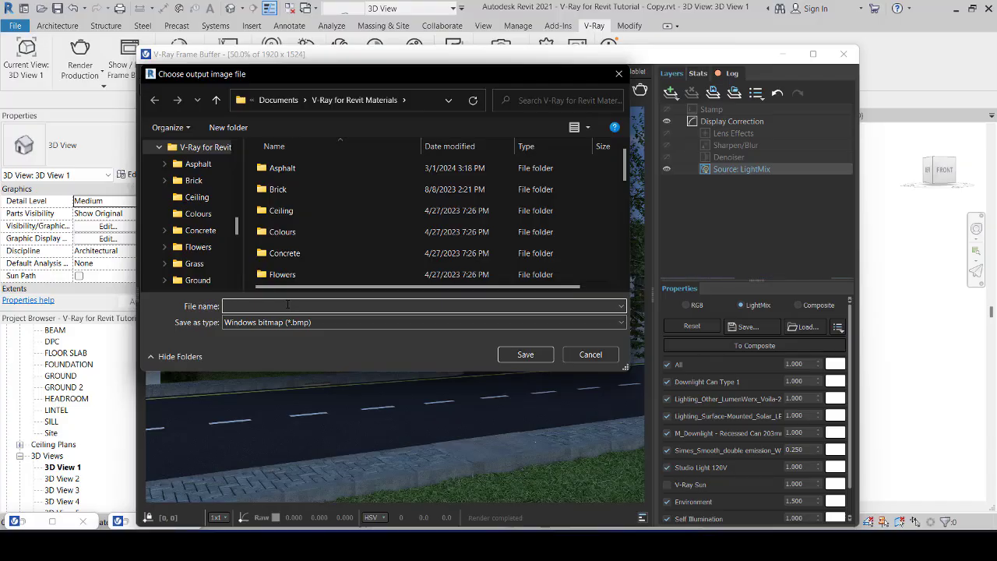
{"action": "type", "text": "V"}
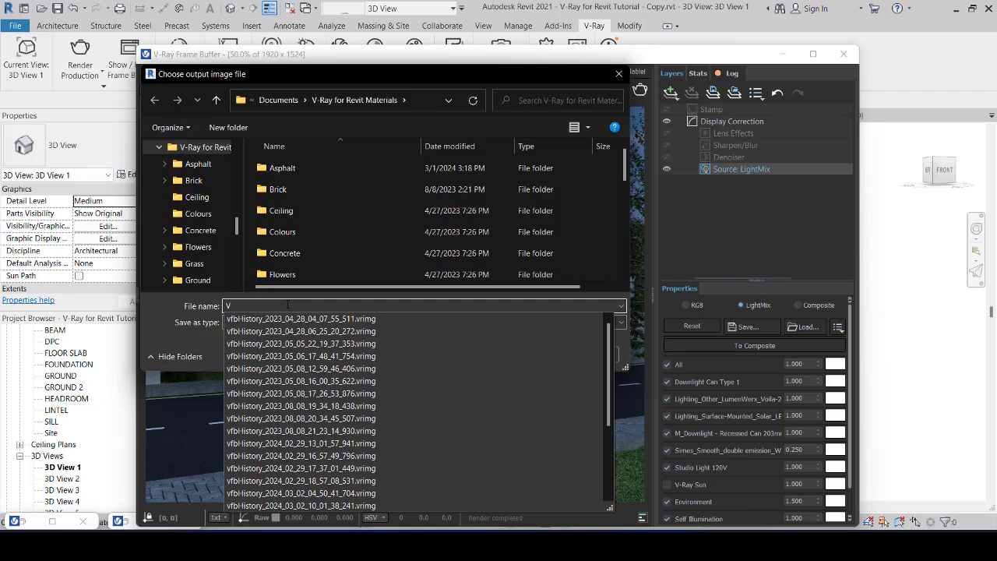
{"action": "key", "text": "Escape"}
{"action": "type", "text": "r"}
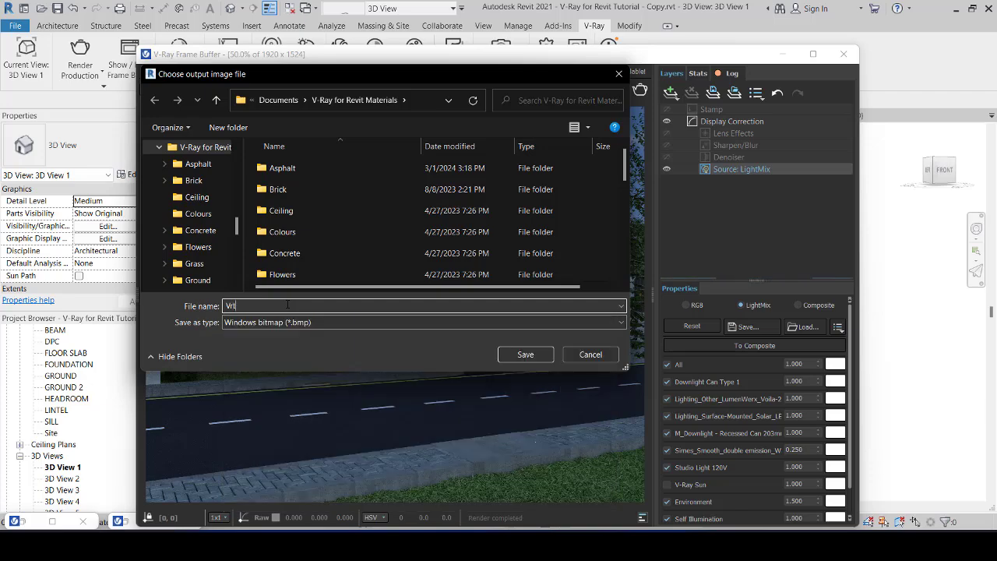
{"action": "type", "text": "tc"}
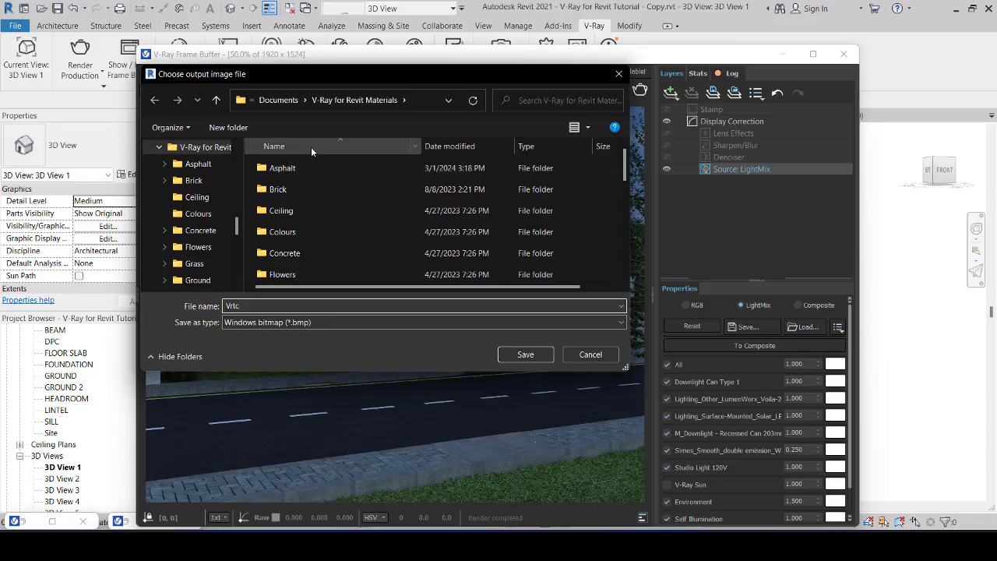
{"action": "left_click", "coordinate": [280, 101]}
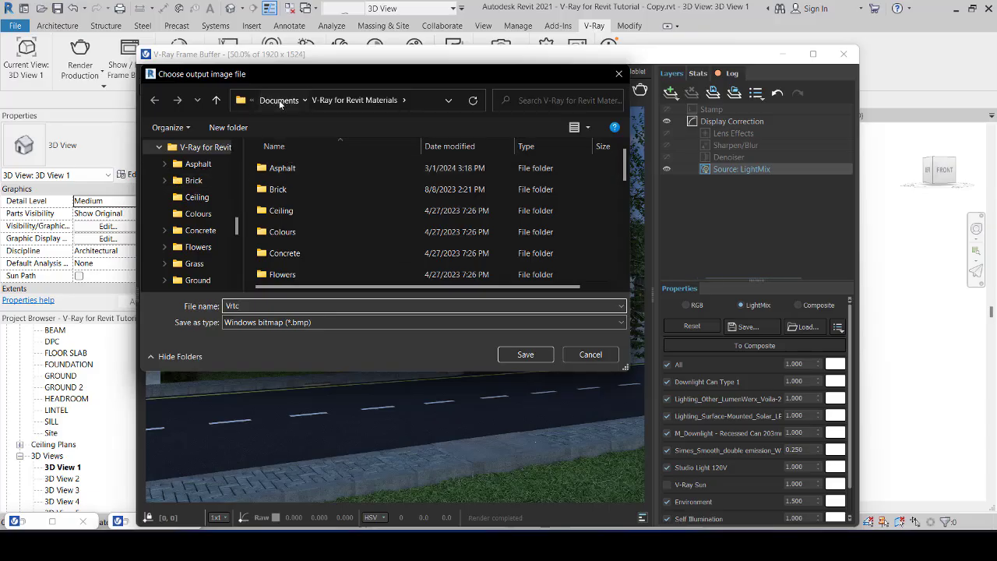
{"action": "left_click", "coordinate": [530, 355]}
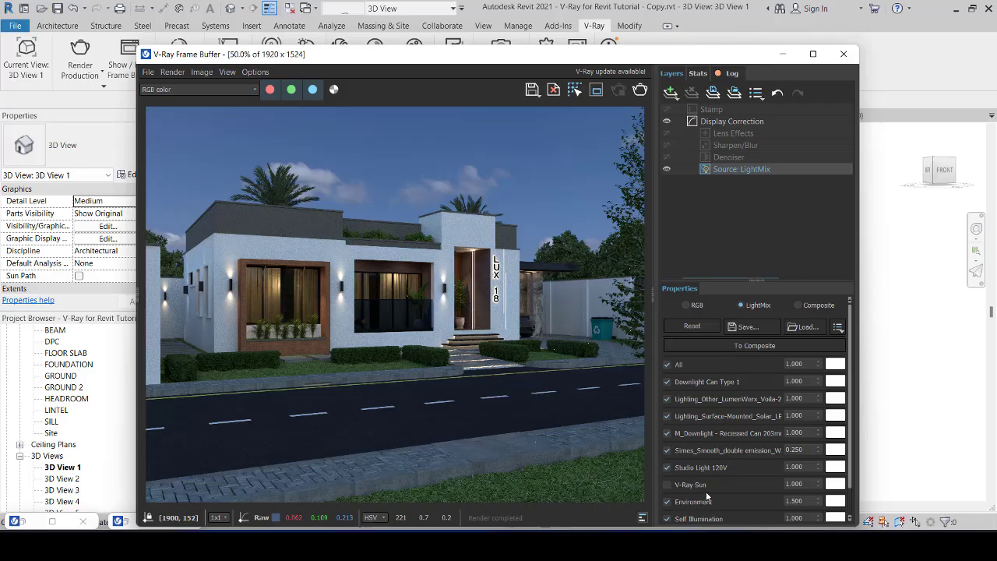
Step: Enable V-Ray Sun and disable all artificial light sources, Self Illumination and Rest in the LightMix for a day version of the render
{"action": "left_click", "coordinate": [667, 486]}
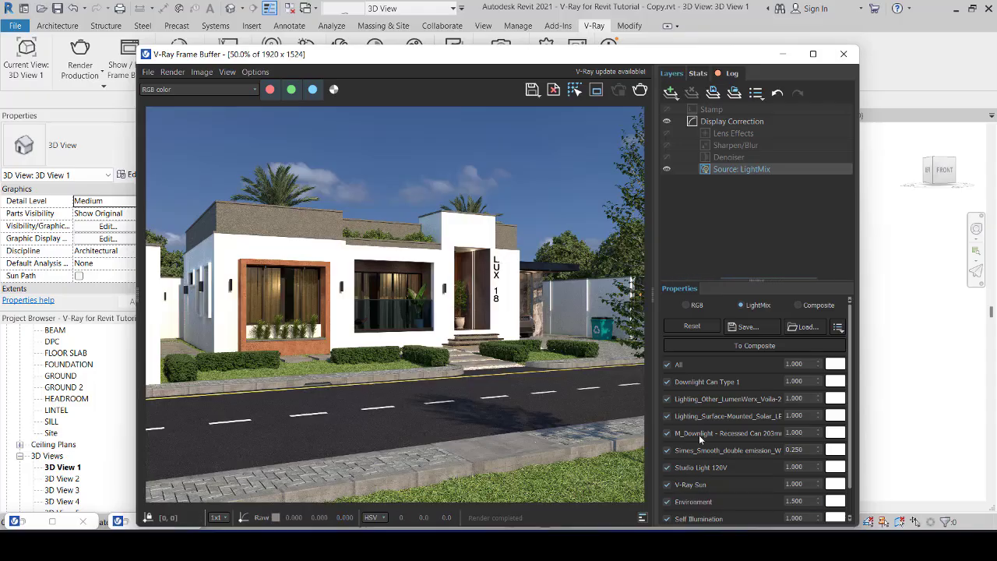
{"action": "left_click", "coordinate": [667, 383]}
{"action": "left_click", "coordinate": [667, 399]}
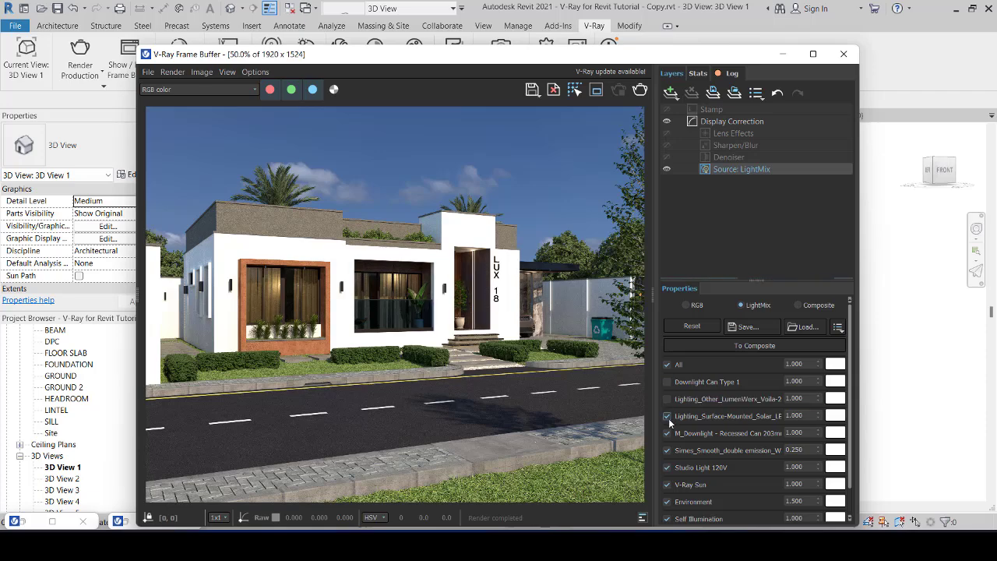
{"action": "left_click", "coordinate": [667, 416]}
{"action": "left_click", "coordinate": [667, 433]}
{"action": "left_click", "coordinate": [667, 450]}
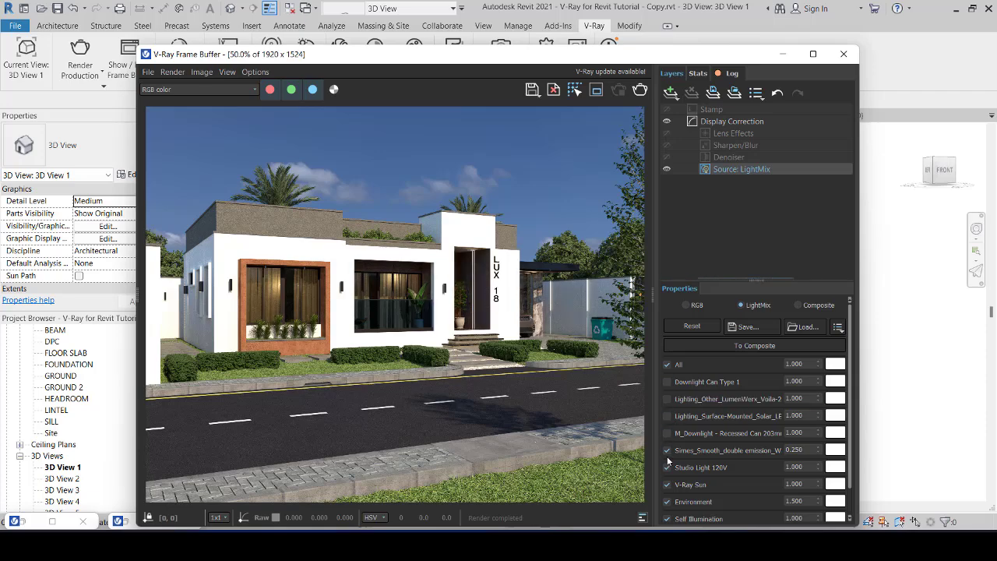
{"action": "left_click", "coordinate": [667, 467]}
{"action": "scroll", "coordinate": [686, 472], "scroll_direction": "down", "scroll_amount": 2}
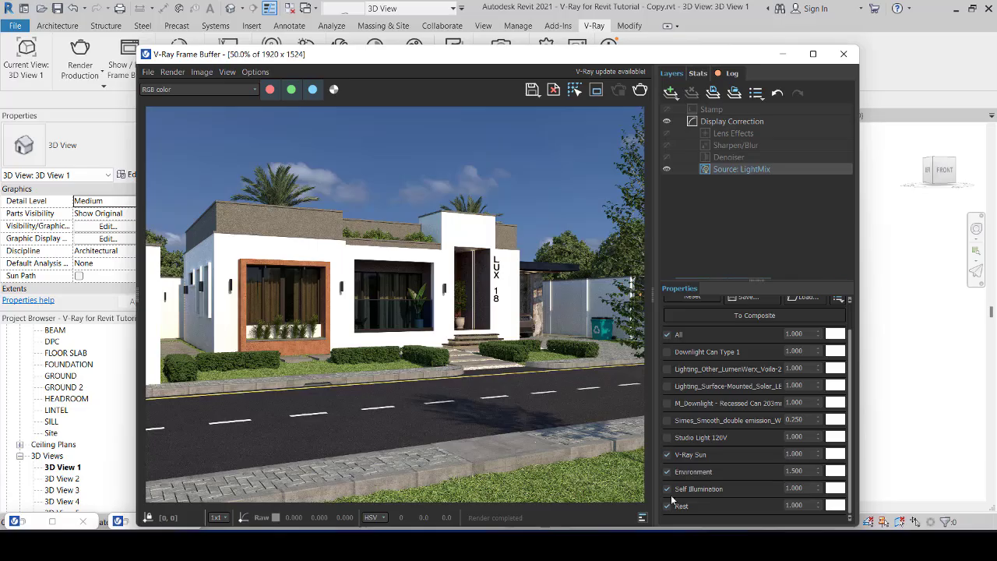
{"action": "left_click", "coordinate": [668, 491]}
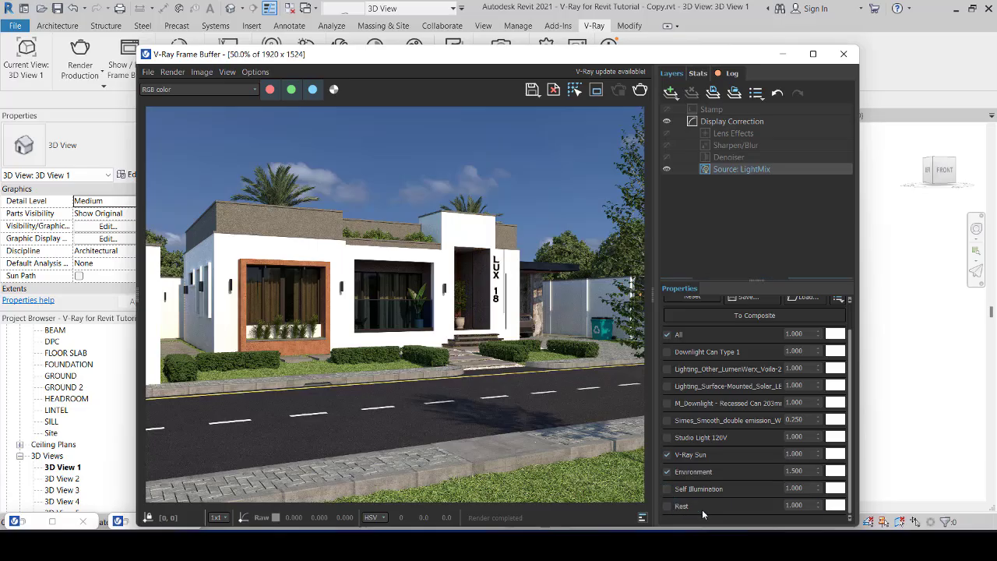
Step: Save the current channel of the day render as a Portable Network Graphics (*.png) file named Vrtc 2
{"action": "left_click", "coordinate": [539, 95]}
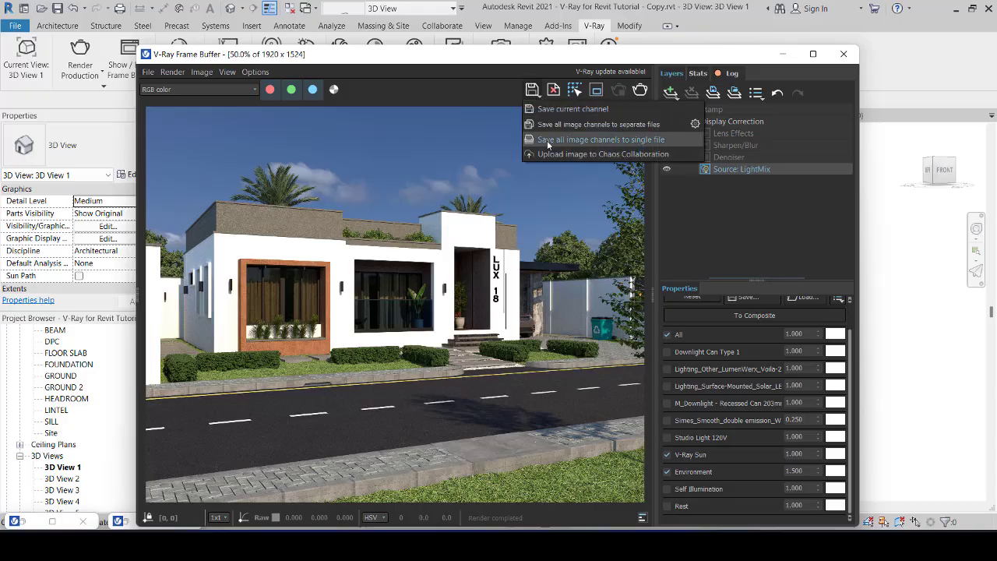
{"action": "left_click", "coordinate": [553, 111]}
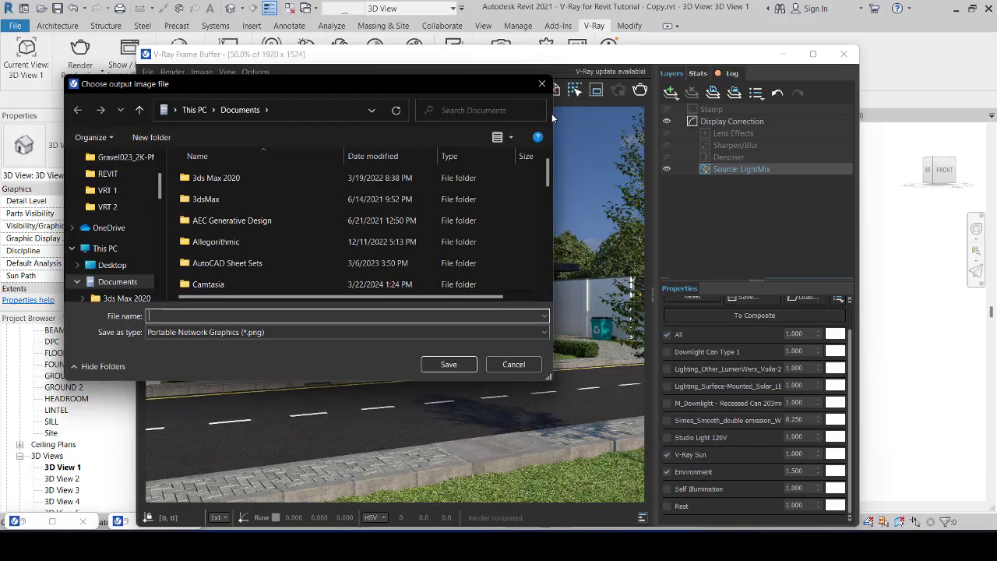
{"action": "type", "text": "vr"}
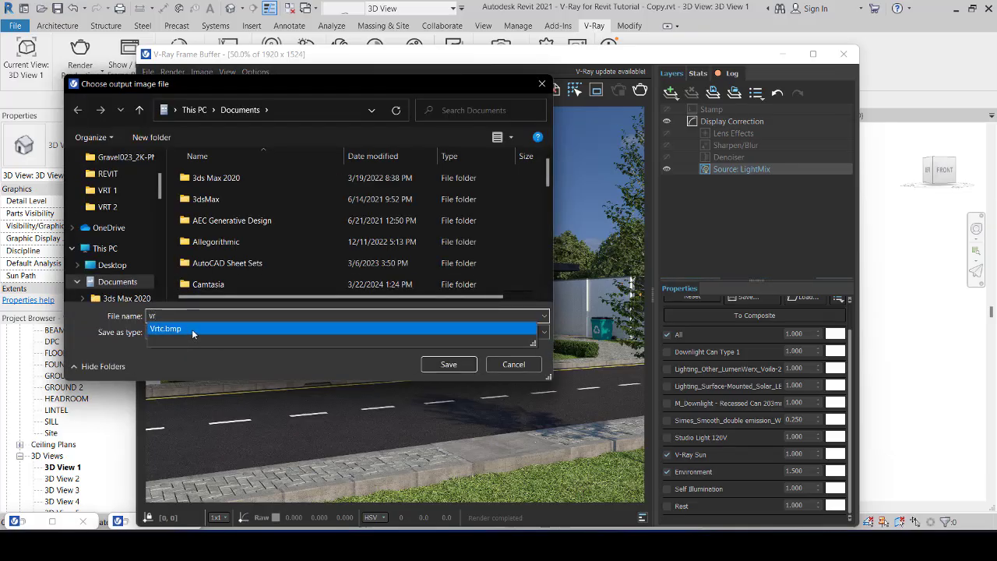
{"action": "left_click", "coordinate": [191, 329]}
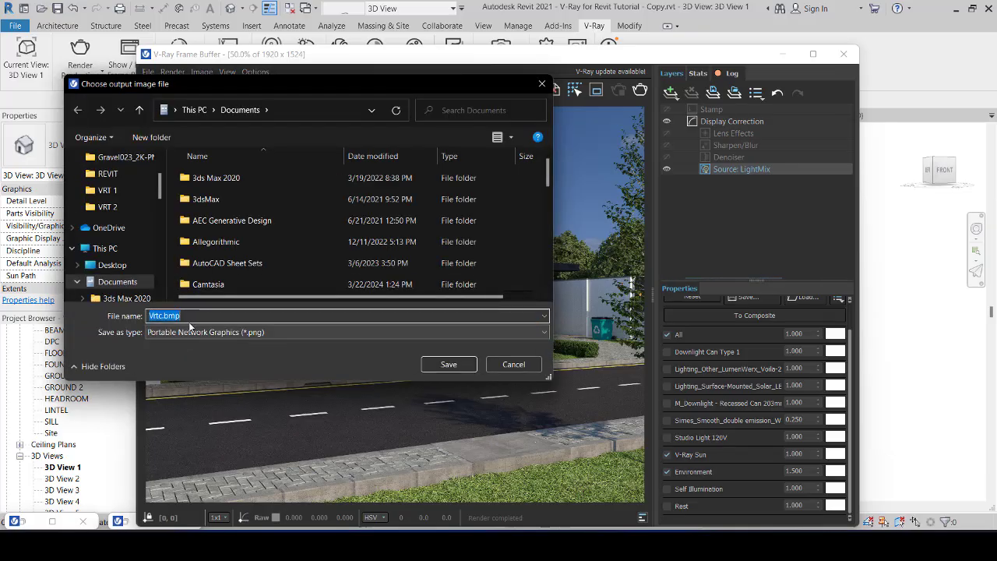
{"action": "left_click", "coordinate": [190, 315]}
{"action": "key", "text": "BackSpace"}
{"action": "key", "text": "BackSpace"}
{"action": "key", "text": "BackSpace"}
{"action": "key", "text": "BackSpace"}
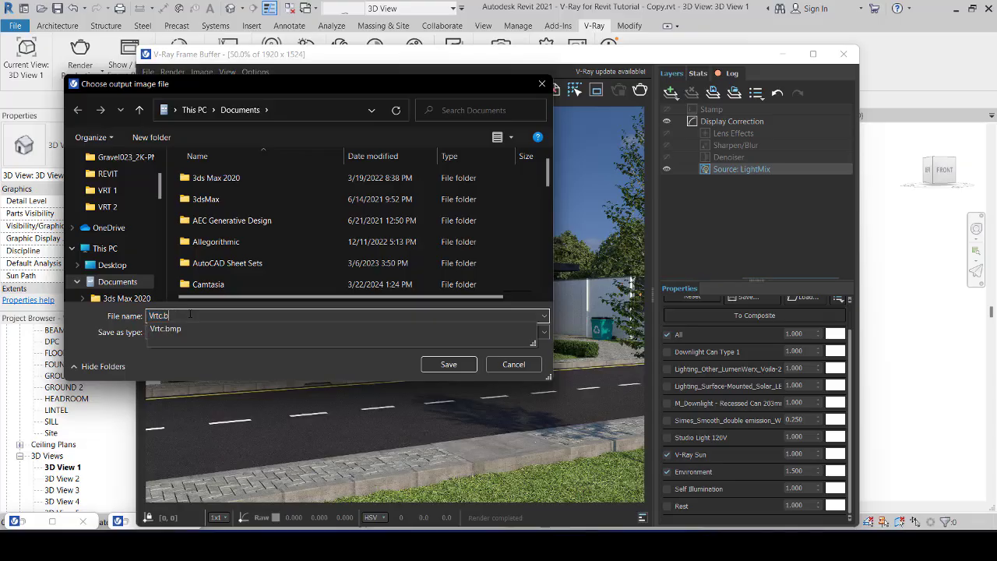
{"action": "key", "text": "Escape"}
{"action": "type", "text": "2"}
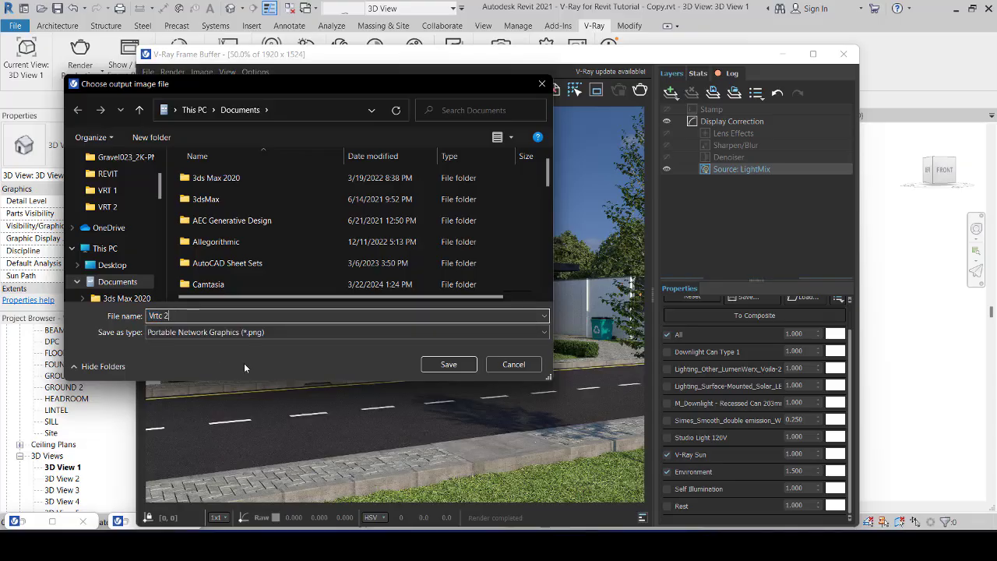
{"action": "left_click", "coordinate": [451, 364]}
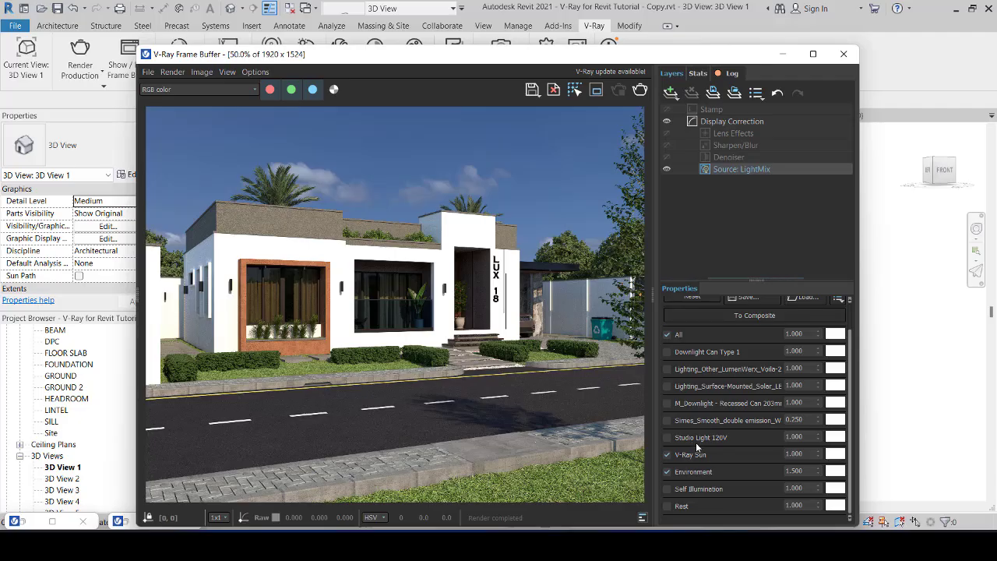
Step: Save the current channel of the day render again as a Windows bitmap (*.bmp) file named Vrtc 2
{"action": "left_click", "coordinate": [538, 93]}
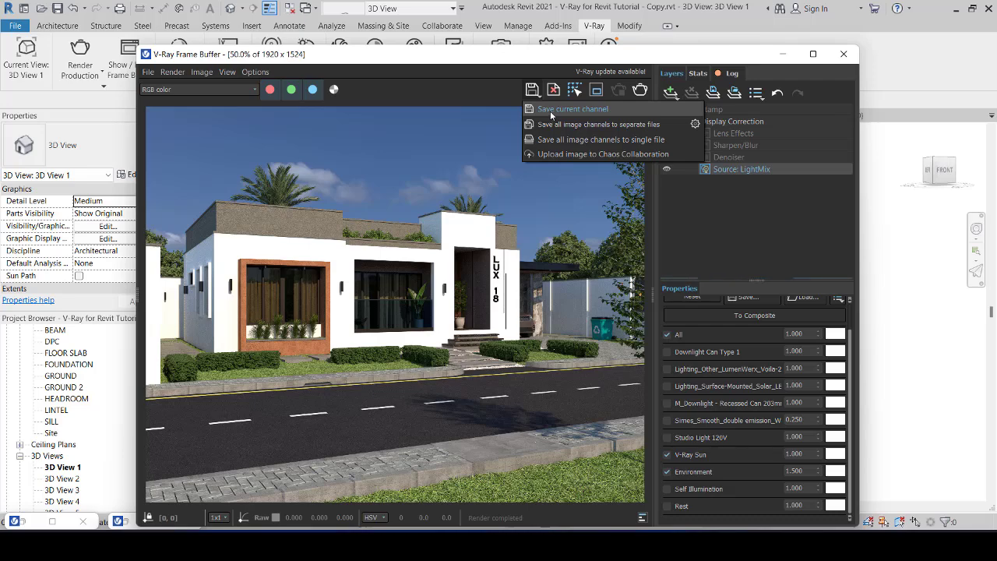
{"action": "left_click", "coordinate": [552, 108]}
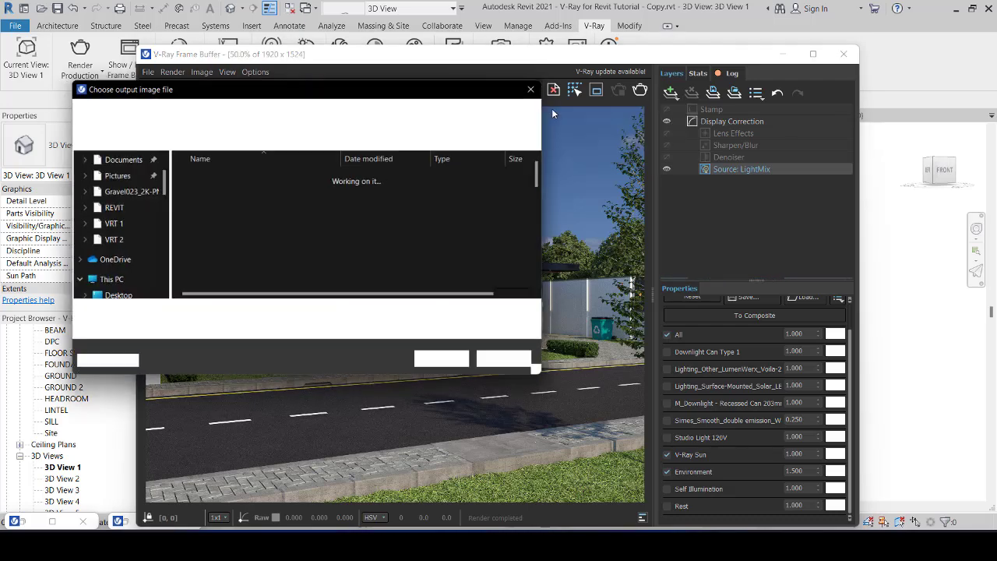
{"action": "left_click", "coordinate": [202, 333]}
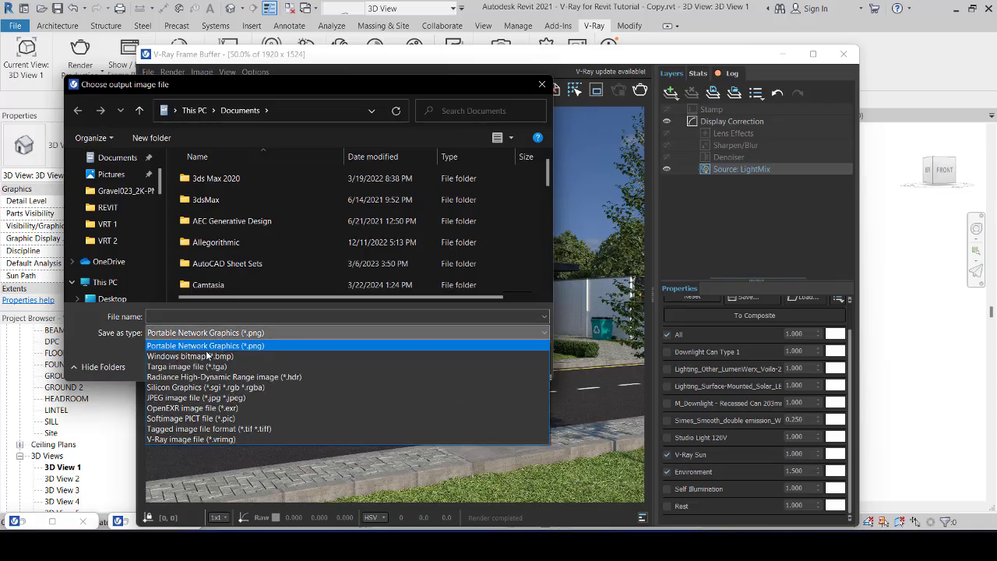
{"action": "left_click", "coordinate": [208, 356]}
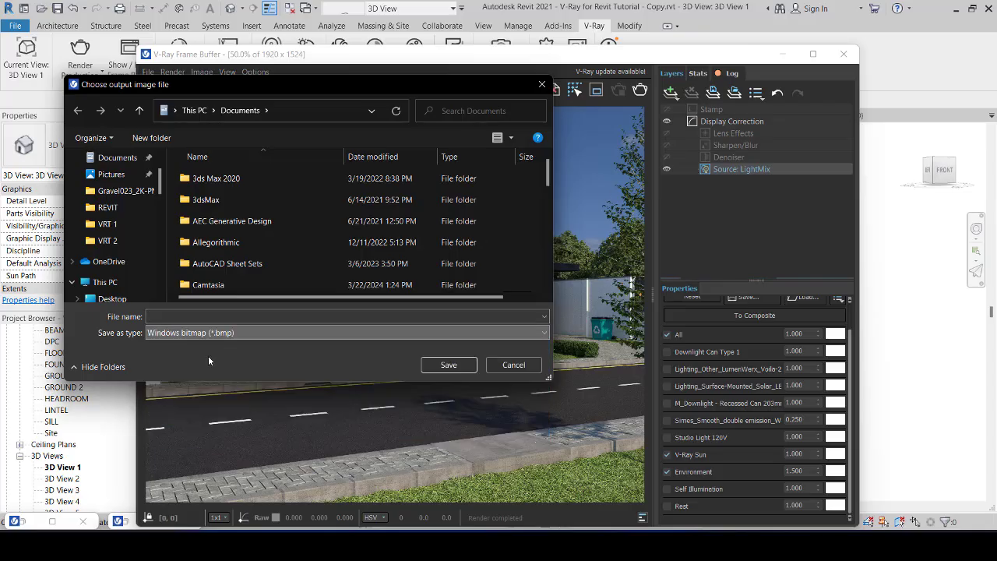
{"action": "left_click", "coordinate": [204, 315]}
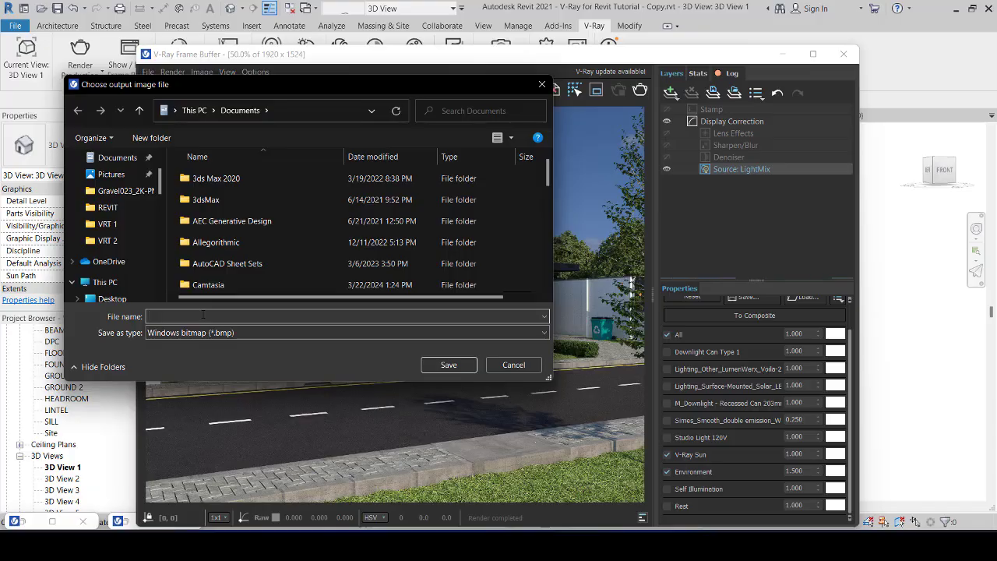
{"action": "type", "text": "v"}
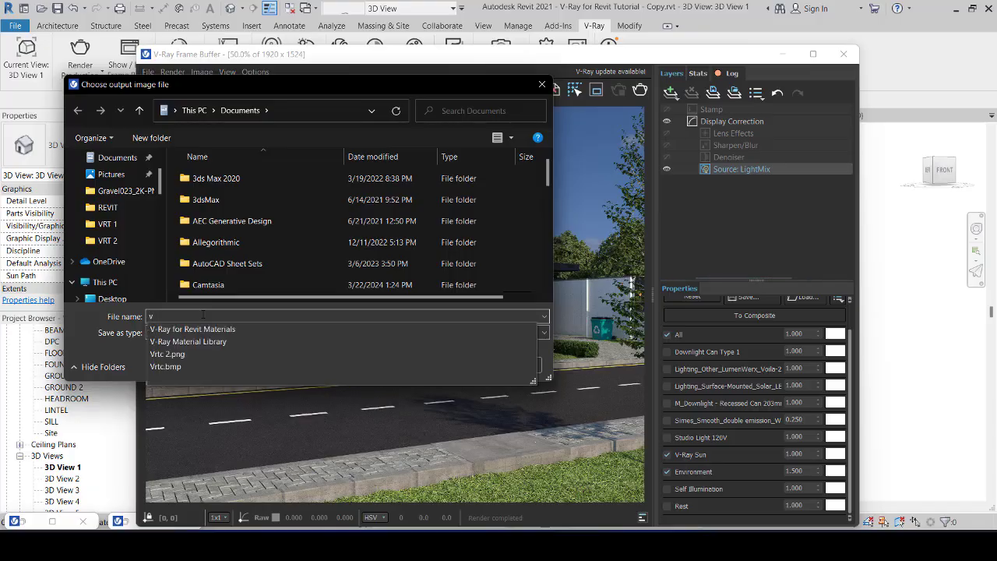
{"action": "left_click", "coordinate": [172, 356]}
{"action": "left_click", "coordinate": [195, 316]}
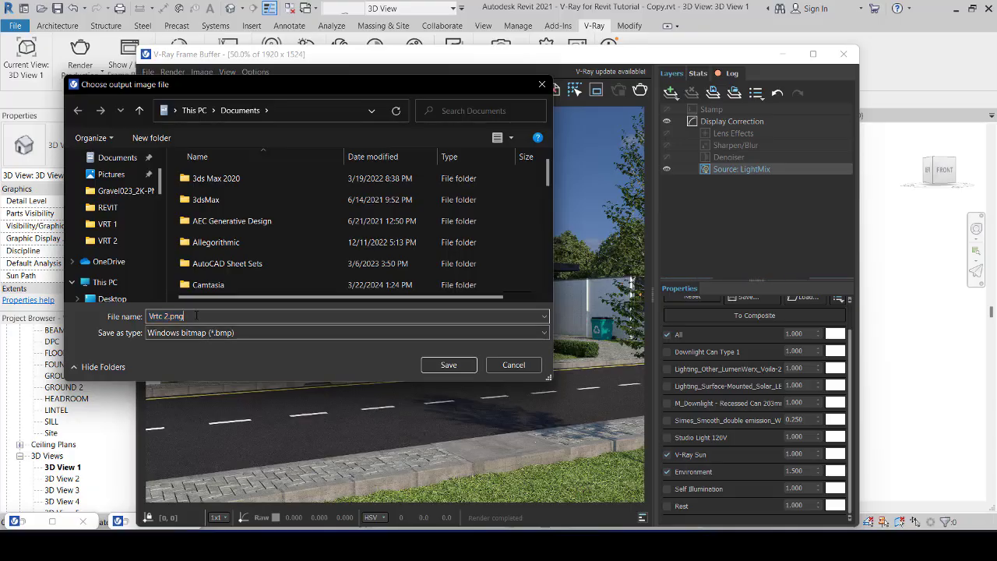
{"action": "key", "text": "BackSpace"}
{"action": "key", "text": "BackSpace"}
{"action": "key", "text": "BackSpace"}
{"action": "key", "text": "BackSpace"}
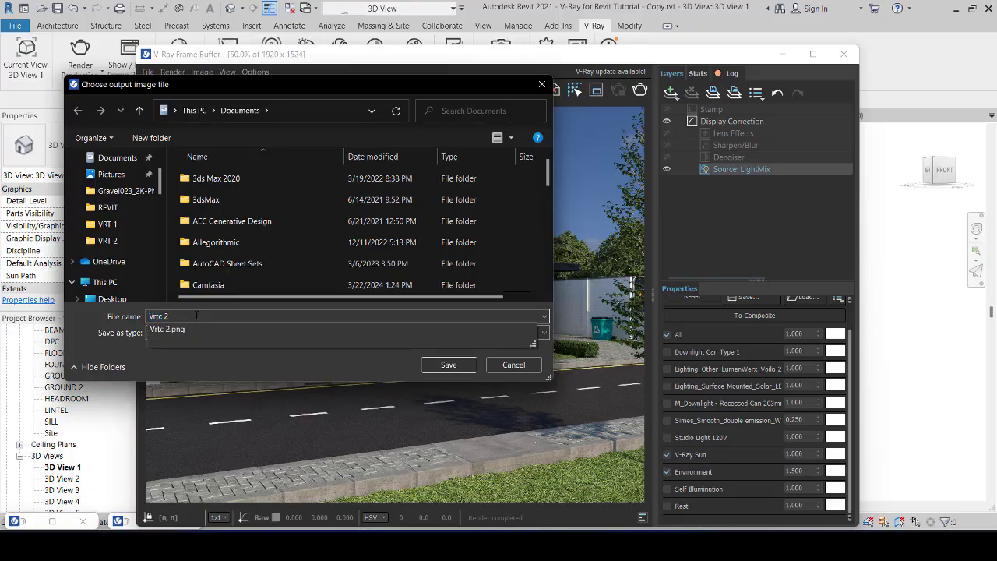
{"action": "left_click", "coordinate": [208, 369]}
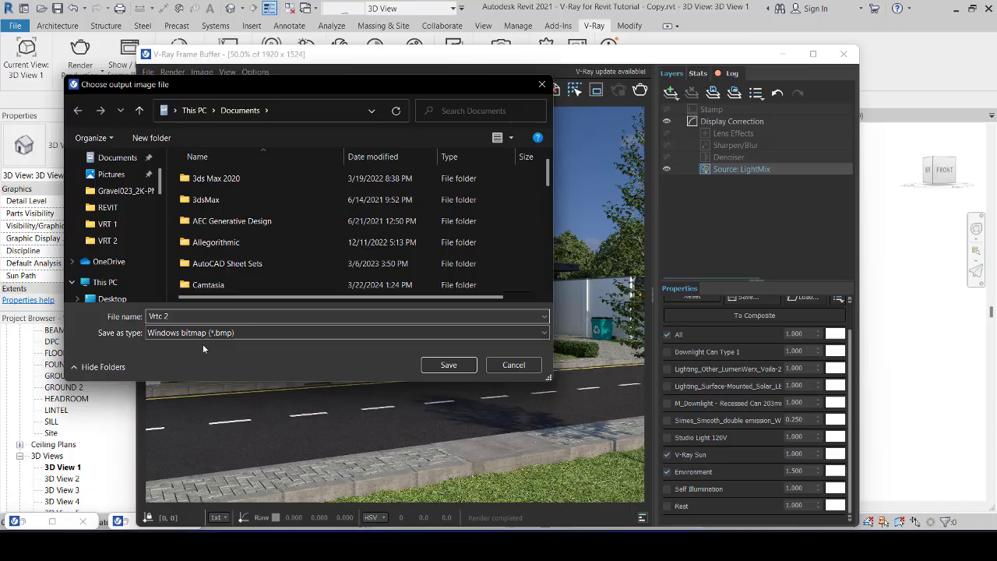
{"action": "left_click", "coordinate": [454, 365]}
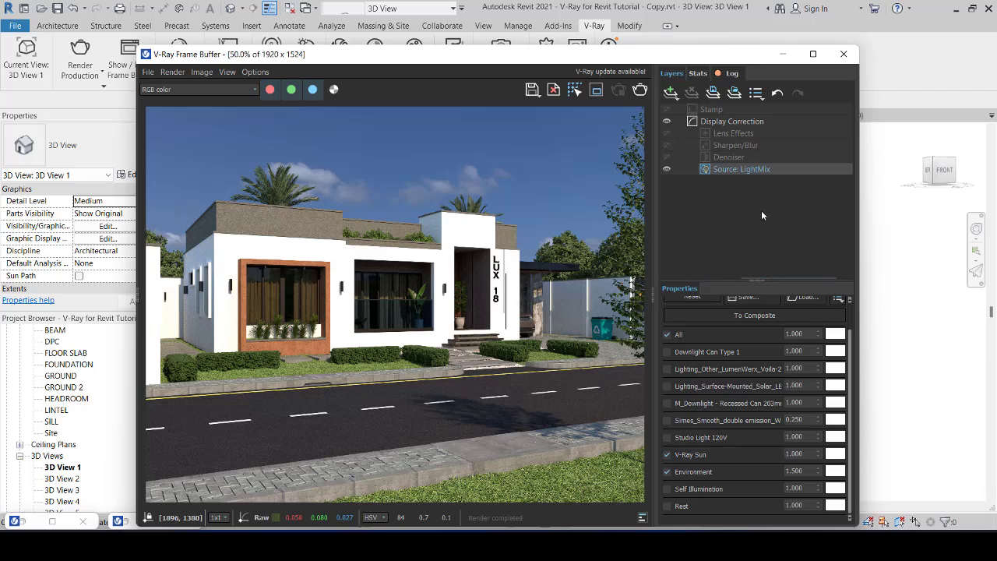
Step: Minimize the frame buffer and open the wall paint category of the v5.0 material library in the V-Ray Asset Editor
{"action": "left_click", "coordinate": [784, 56]}
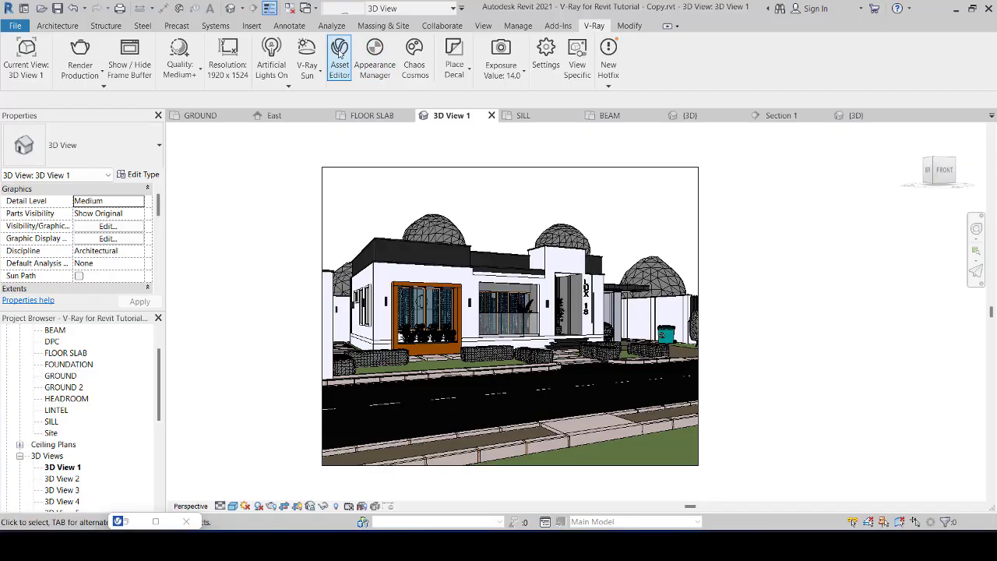
{"action": "left_click", "coordinate": [340, 62]}
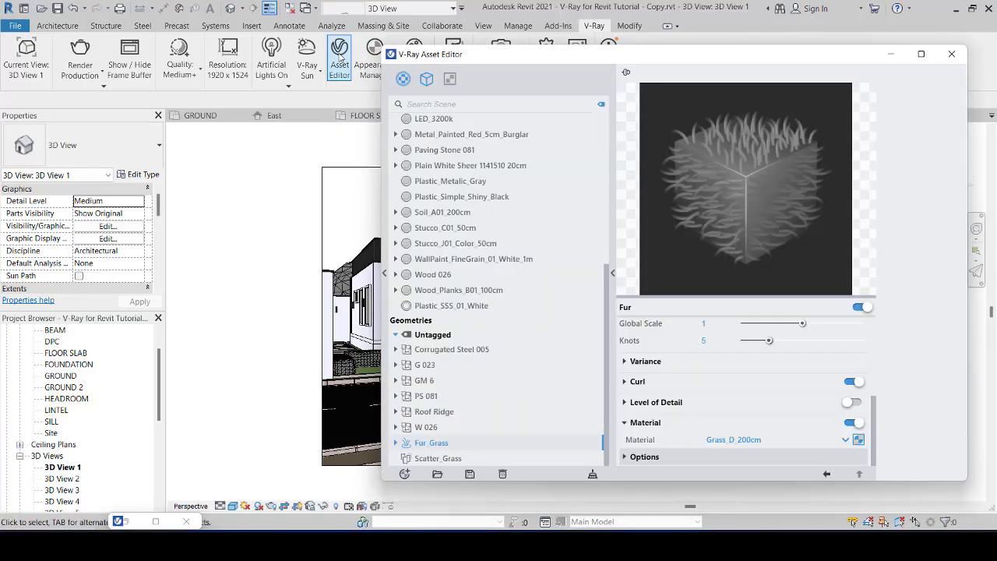
{"action": "left_click", "coordinate": [384, 273]}
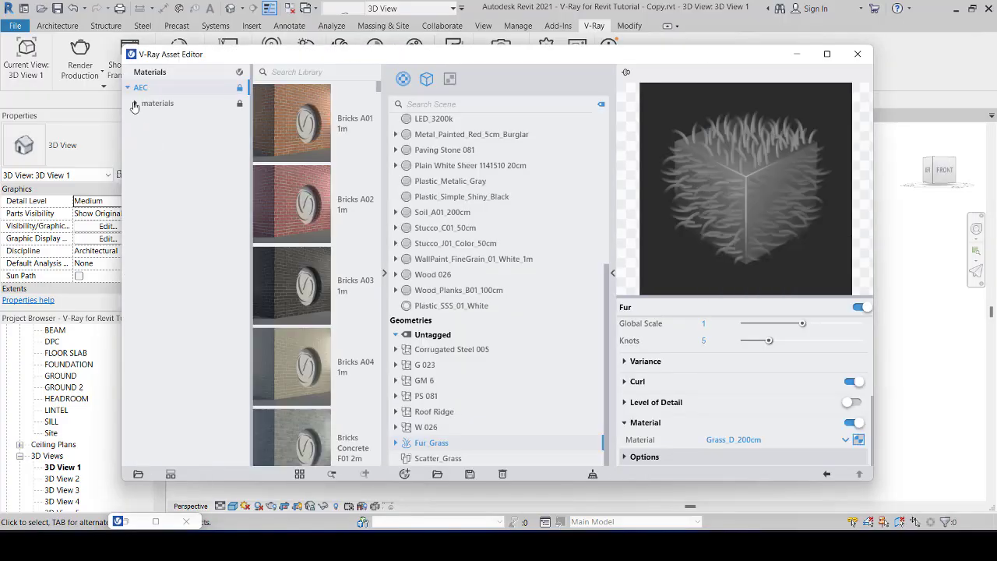
{"action": "left_click", "coordinate": [144, 118]}
{"action": "left_click", "coordinate": [150, 135]}
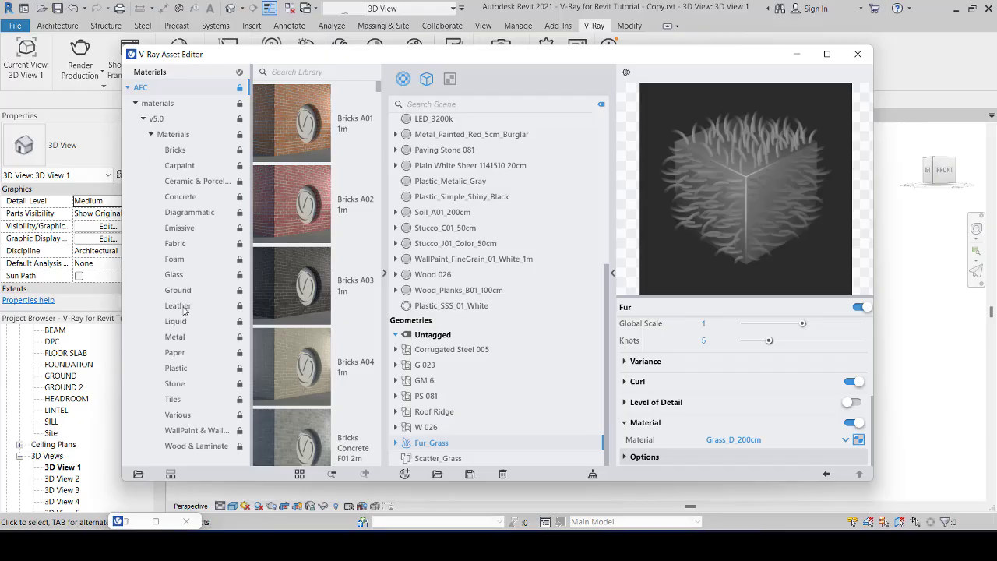
{"action": "left_click", "coordinate": [200, 435]}
Step: Add the library material WallPaint Bumpy 01 Ochre 1m to the scene's materials
{"action": "scroll", "coordinate": [359, 382], "scroll_direction": "down", "scroll_amount": 10}
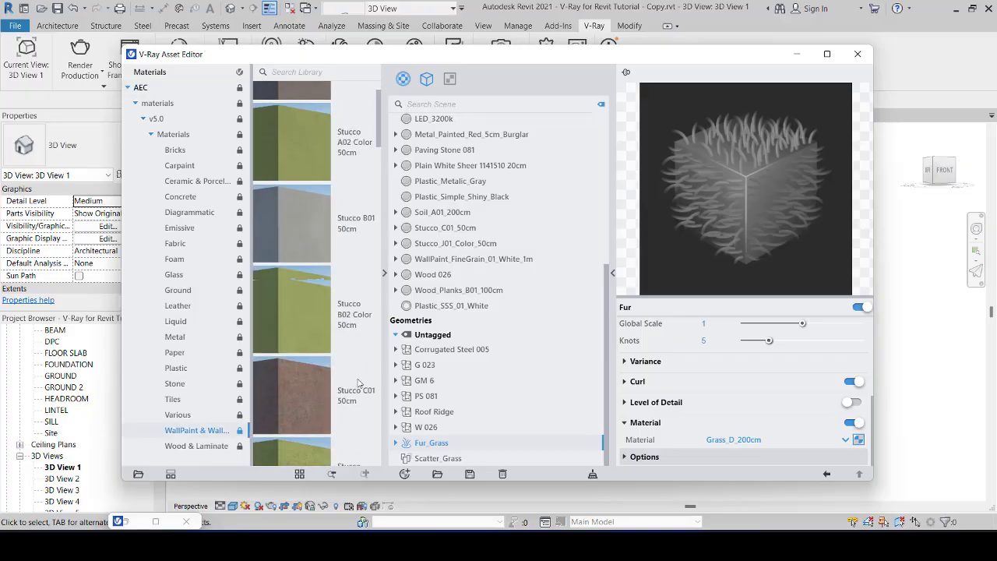
{"action": "scroll", "coordinate": [359, 383], "scroll_direction": "down", "scroll_amount": 3}
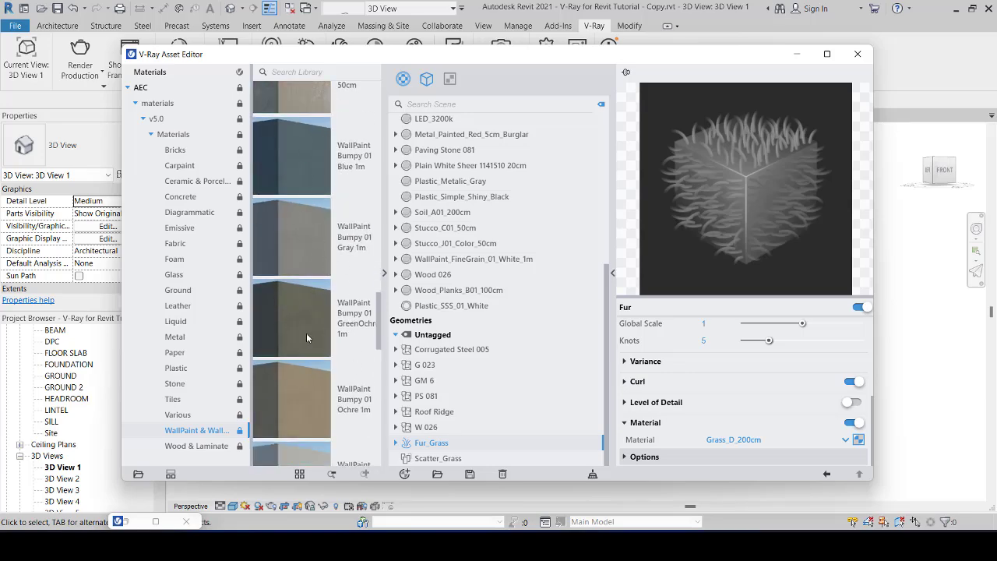
{"action": "scroll", "coordinate": [350, 409], "scroll_direction": "down", "scroll_amount": 2}
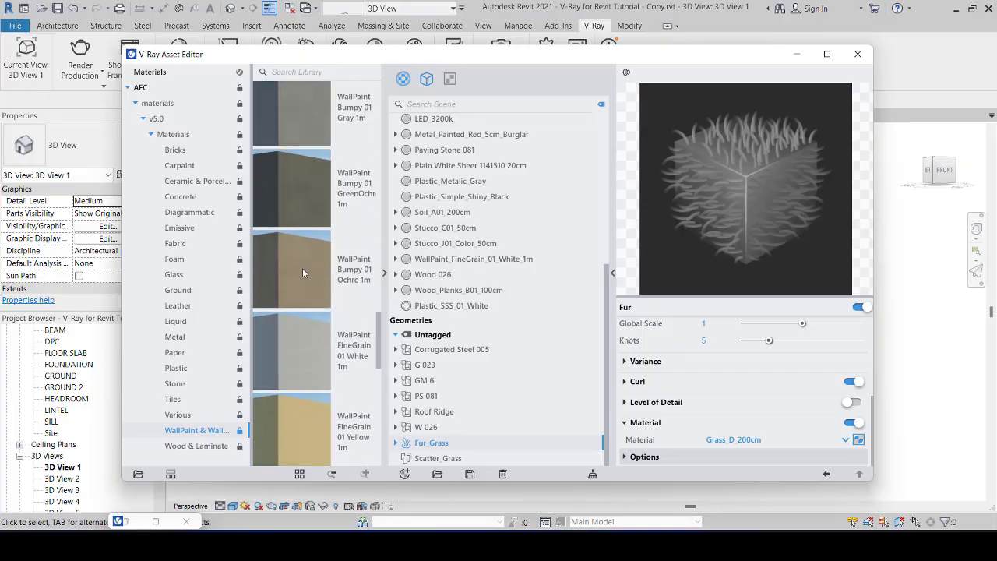
{"action": "left_click_drag", "start_coordinate": [322, 270], "coordinate": [520, 312]}
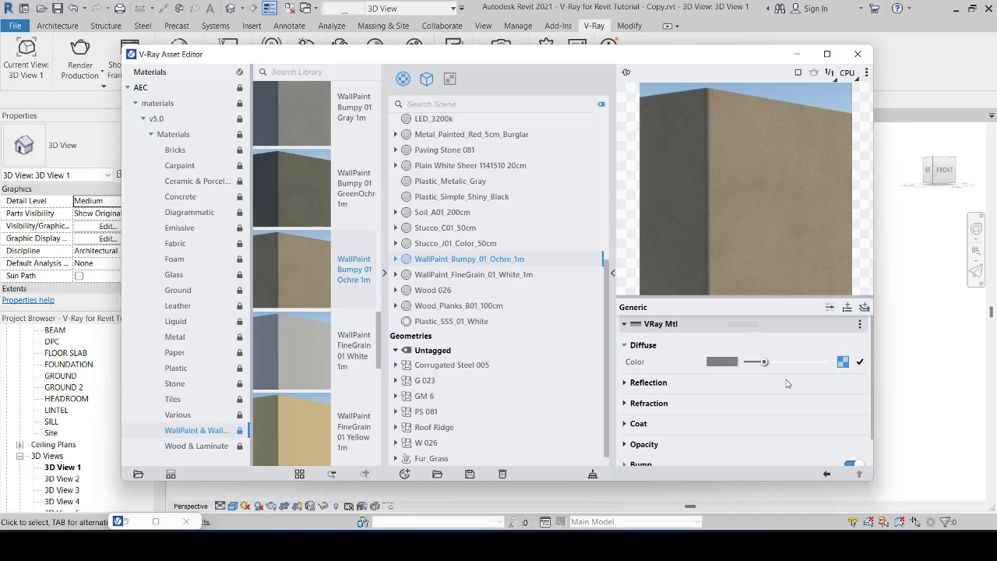
Step: Inspect the Smoke texture and Texture A colour in the ochre wall paint's diffuse Mix (Operator) map, then minimize the V-Ray Asset Editor
{"action": "left_click", "coordinate": [843, 362]}
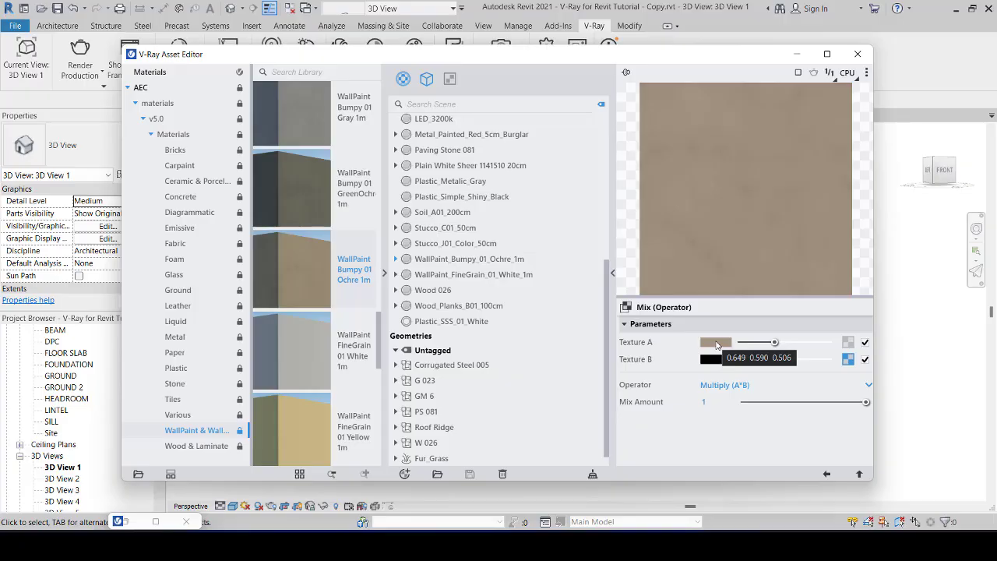
{"action": "left_click", "coordinate": [848, 360]}
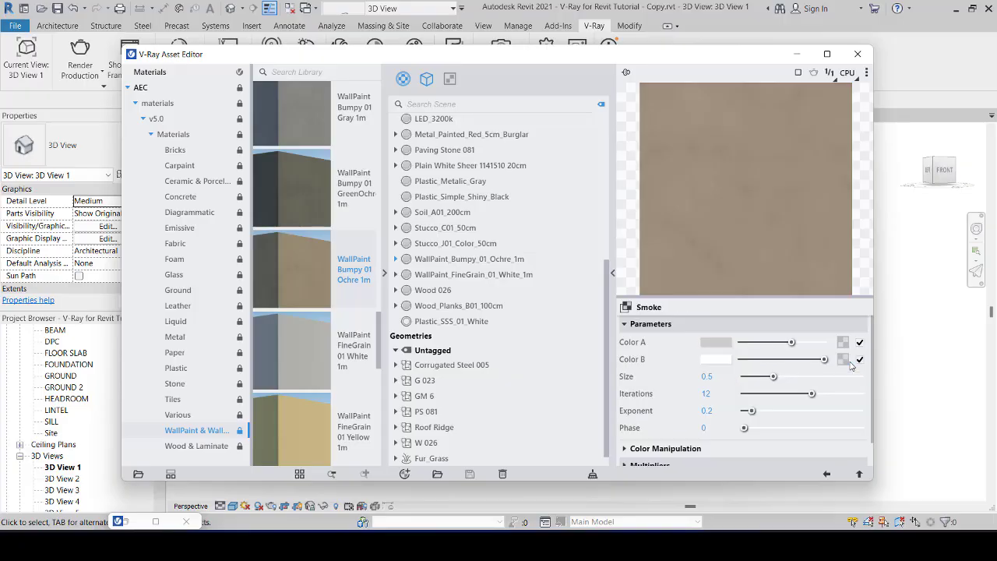
{"action": "left_click", "coordinate": [827, 476]}
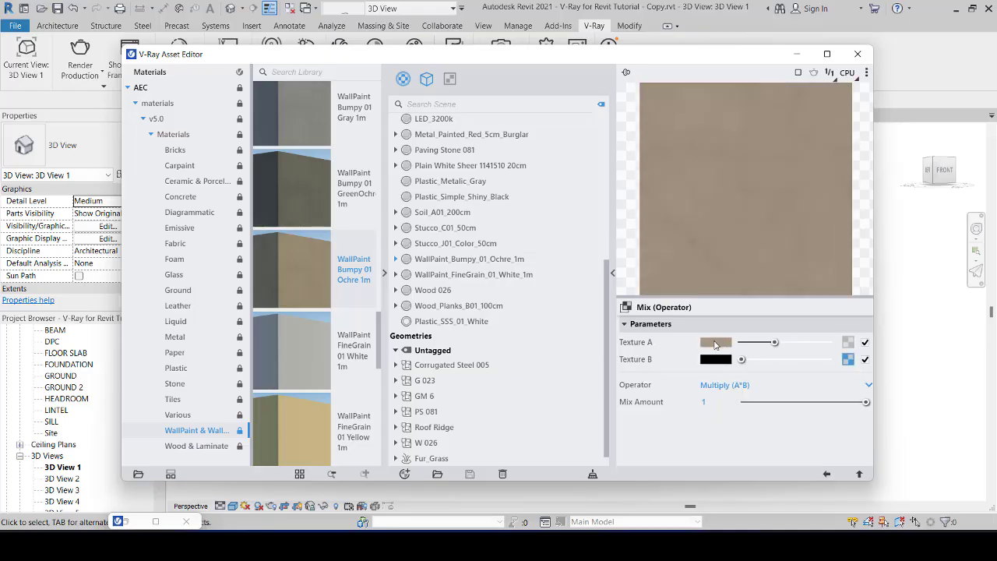
{"action": "mouse_move", "coordinate": [716, 345]}
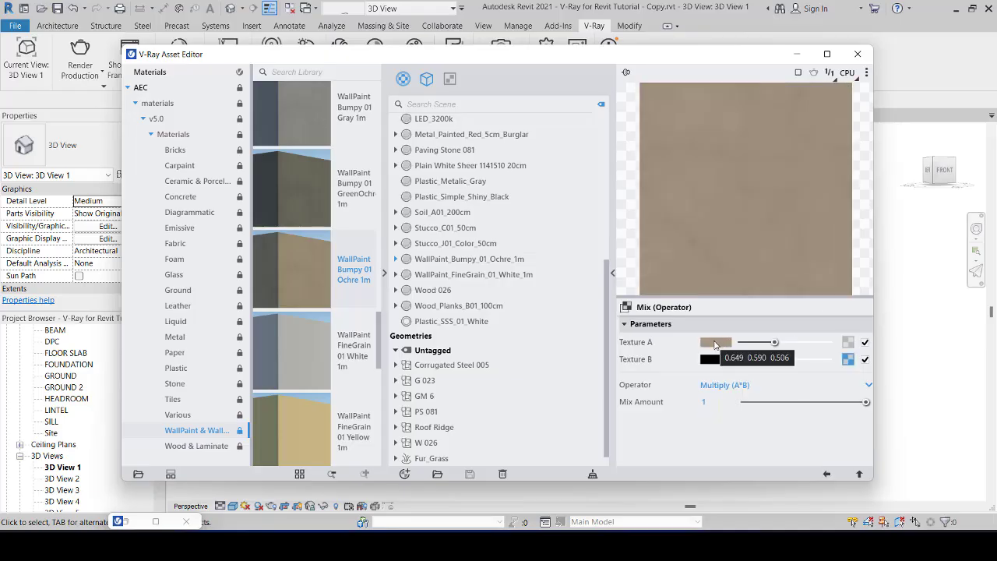
{"action": "left_click", "coordinate": [716, 344]}
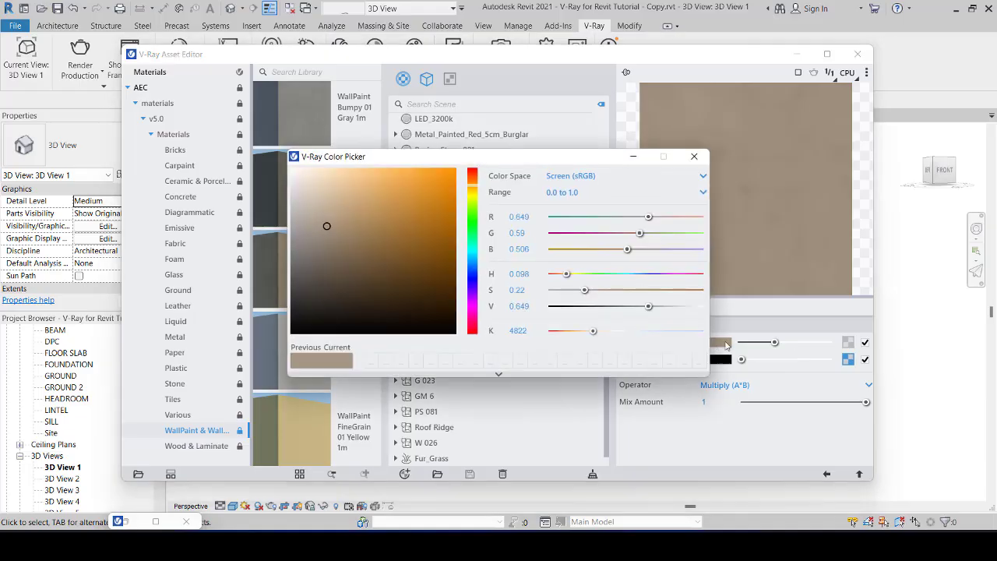
{"action": "left_click", "coordinate": [694, 157]}
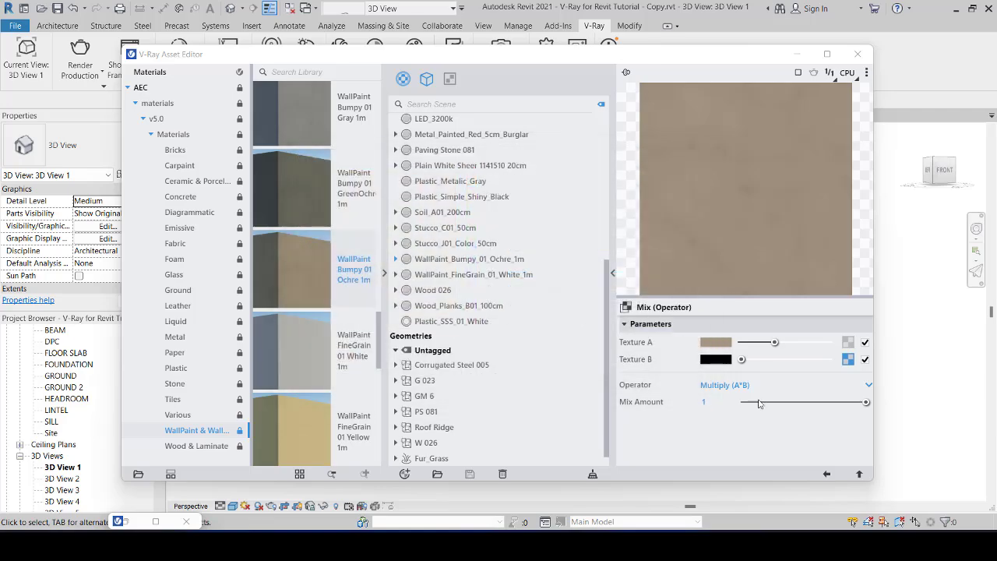
{"action": "left_click", "coordinate": [828, 475]}
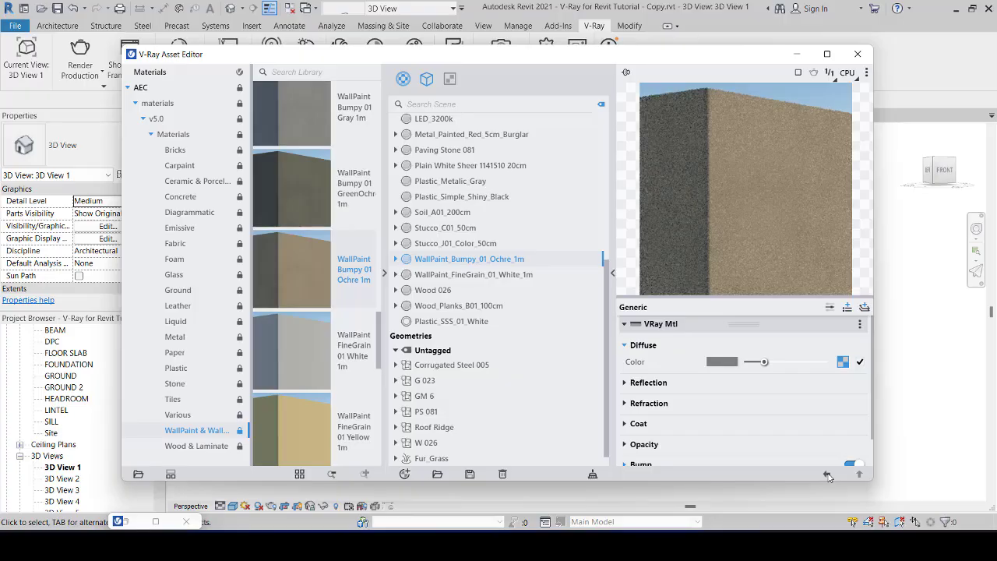
{"action": "left_click", "coordinate": [797, 54]}
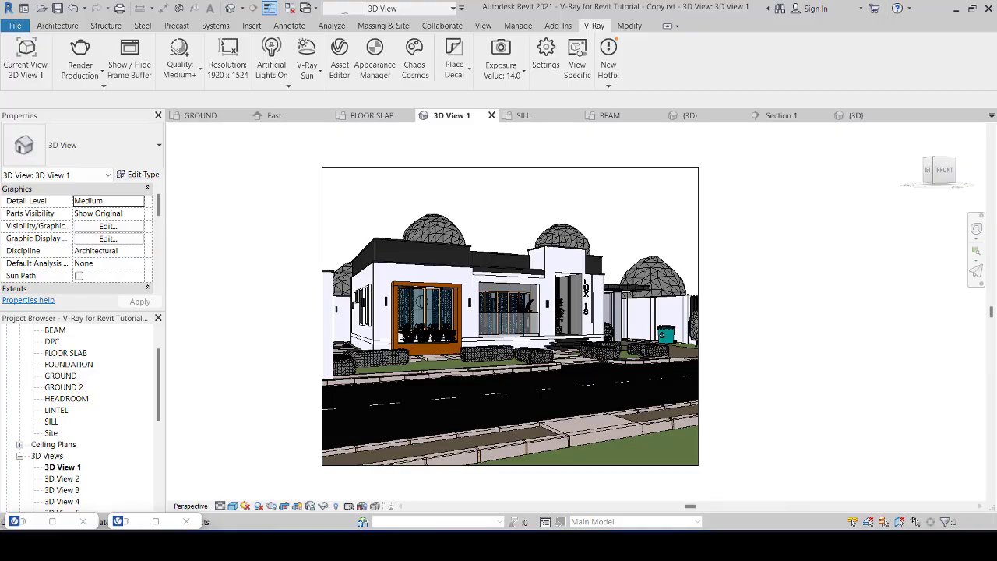
Step: Restore the V-Ray Frame Buffer, review the Lens Effects layer's bloom/glare and lens dust settings, and minimize the window again
{"action": "mouse_move", "coordinate": [769, 546]}
{"action": "left_click", "coordinate": [714, 486]}
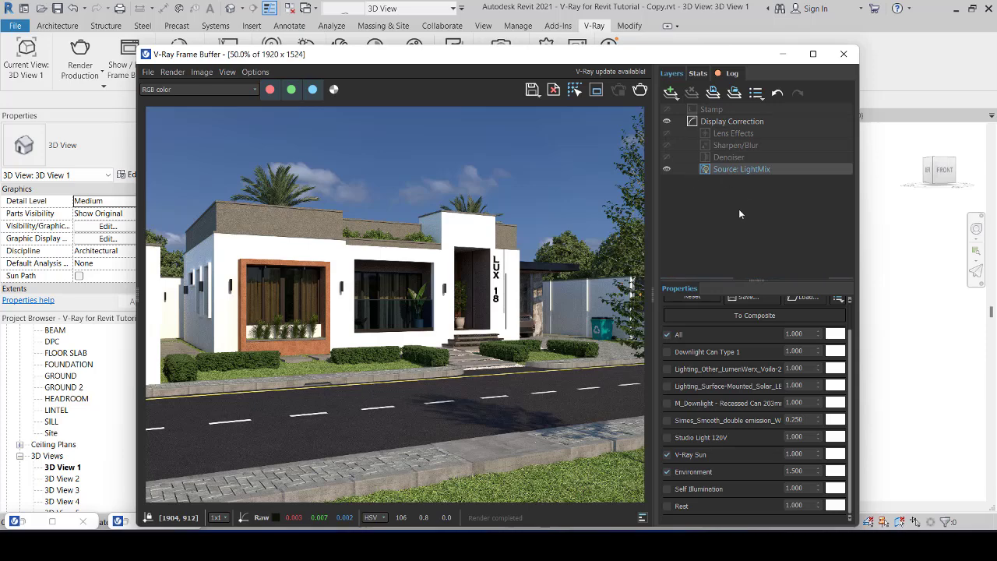
{"action": "left_click", "coordinate": [739, 133]}
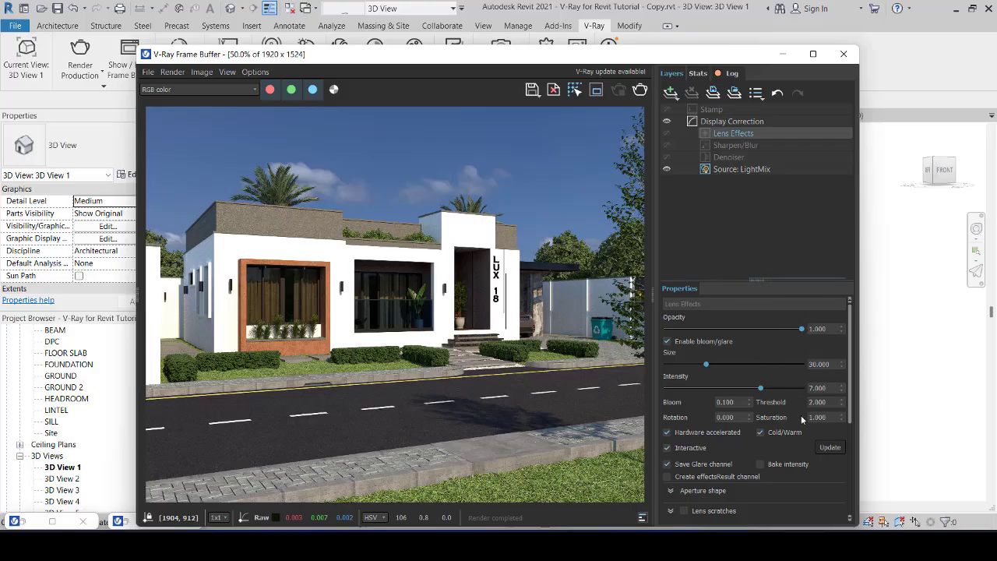
{"action": "scroll", "coordinate": [797, 470], "scroll_direction": "down", "scroll_amount": 5}
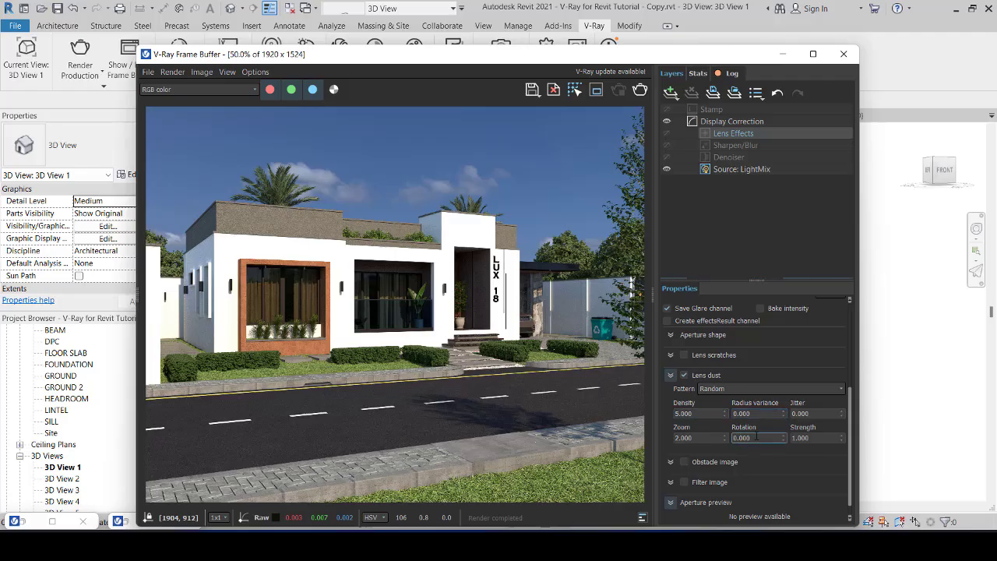
{"action": "scroll", "coordinate": [762, 451], "scroll_direction": "up", "scroll_amount": 4}
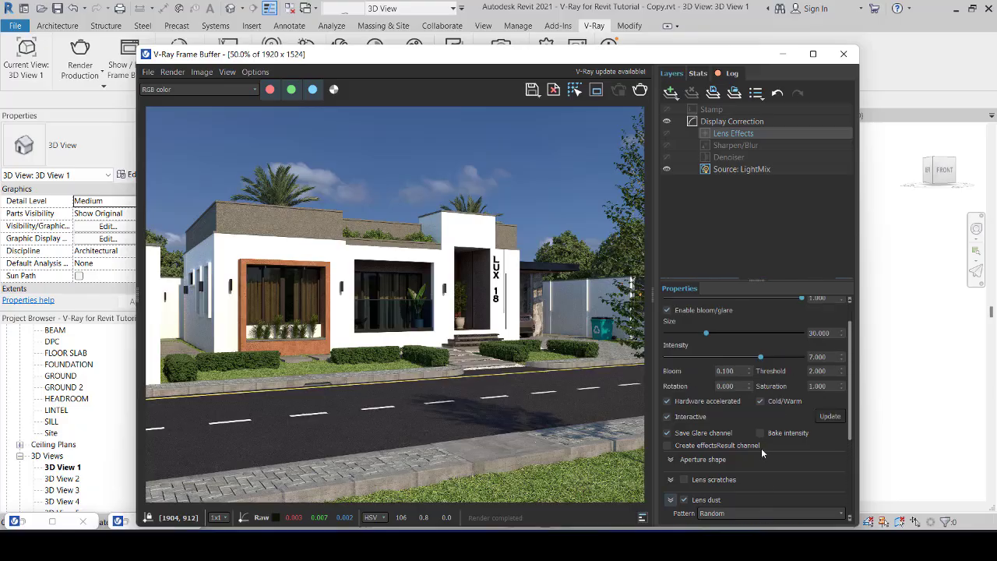
{"action": "scroll", "coordinate": [762, 448], "scroll_direction": "up", "scroll_amount": 1}
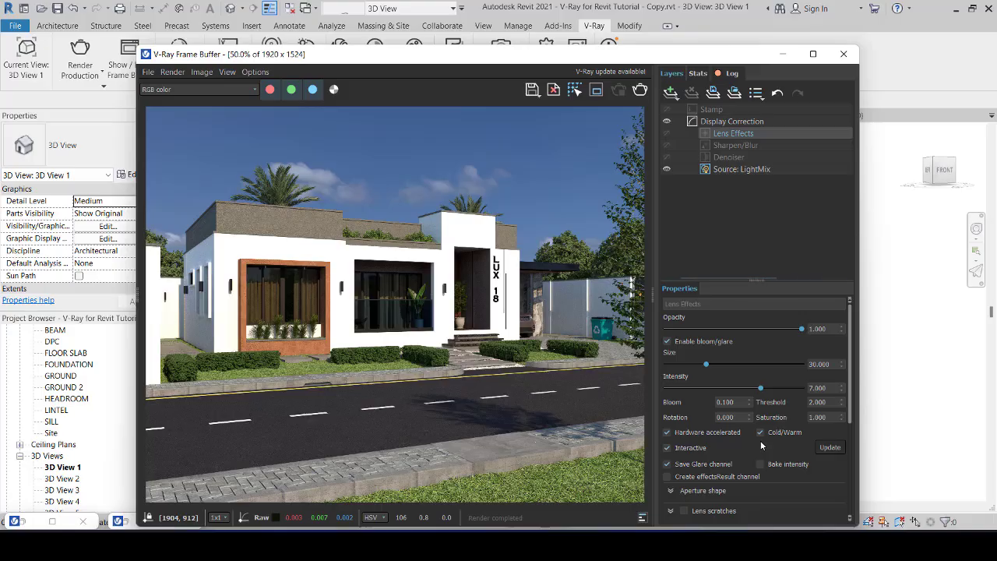
{"action": "left_click", "coordinate": [784, 55]}
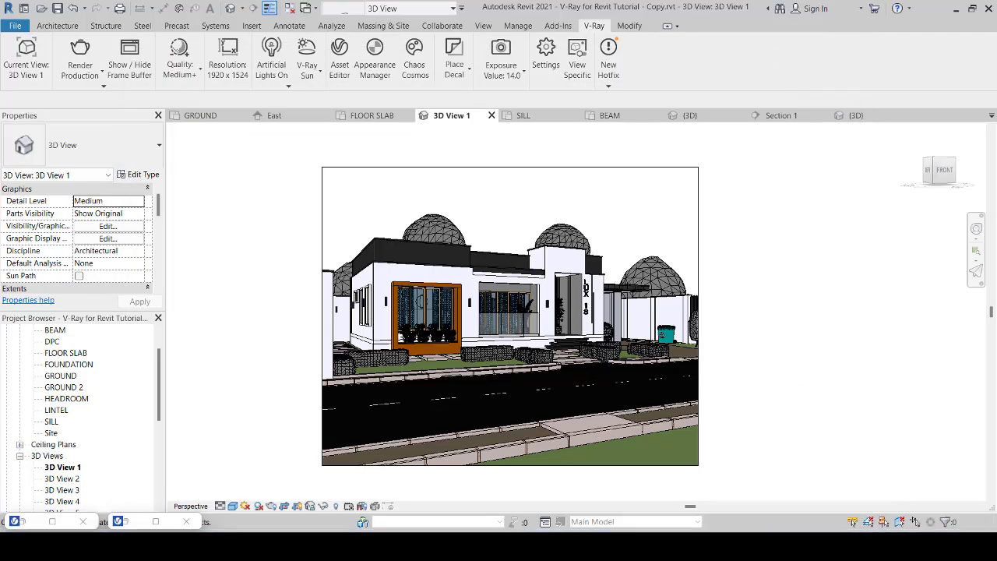